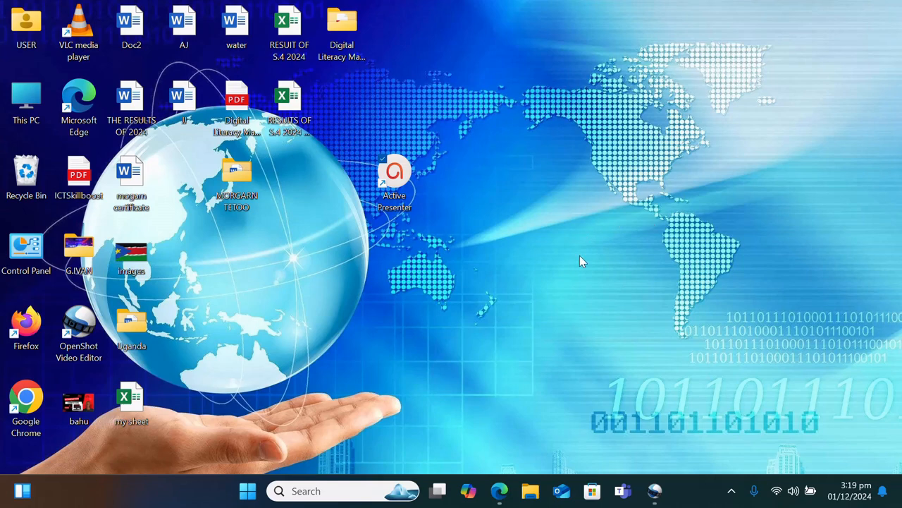
# Search for 'PU' from the taskbar and launch Microsoft Publisher
pyautogui.click(305, 489)
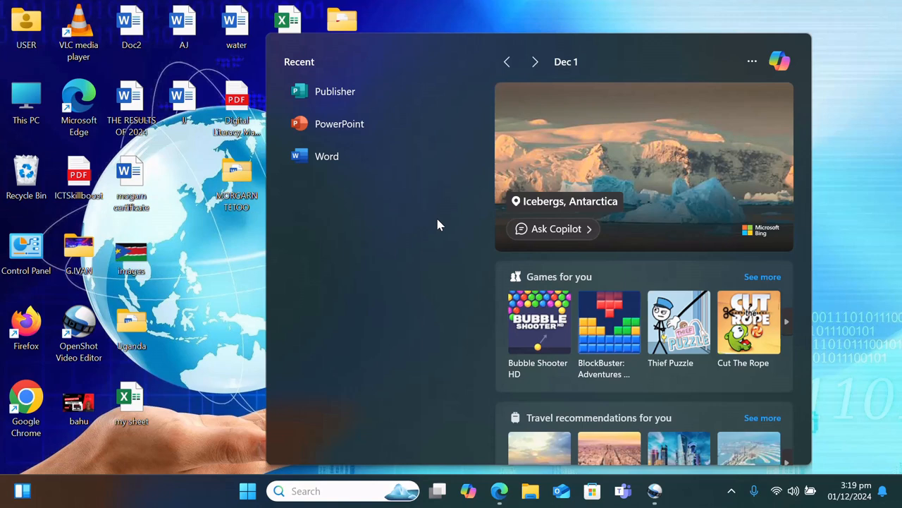
pyautogui.write('PU')
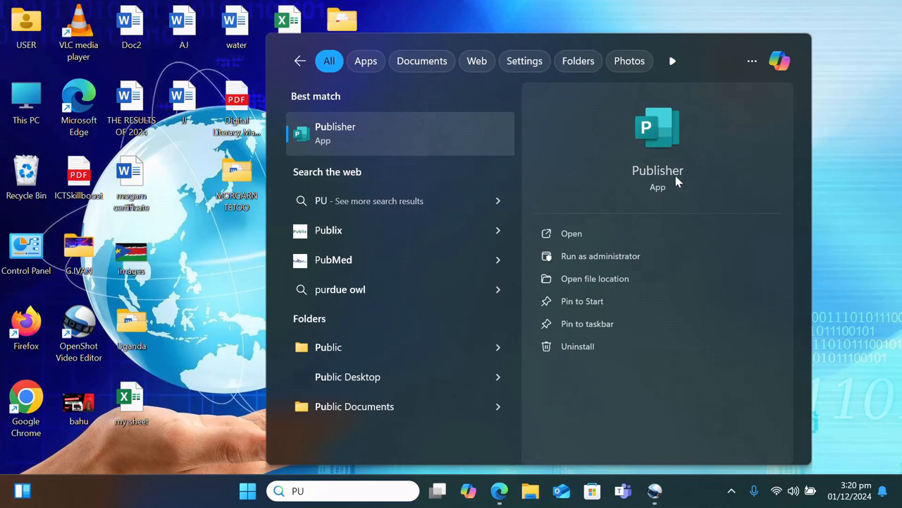
pyautogui.click(589, 235)
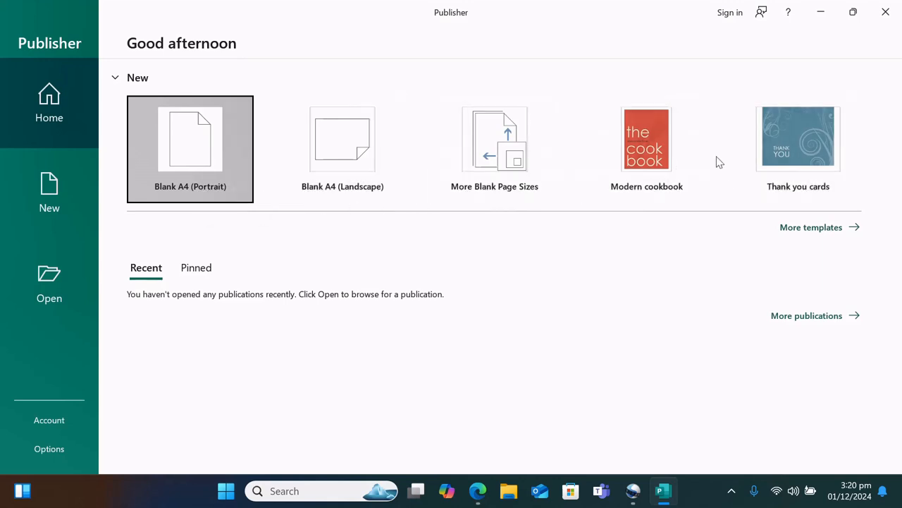
# Browse the template gallery, then create a Blank A4 (Portrait) publication from Home
pyautogui.click(811, 228)
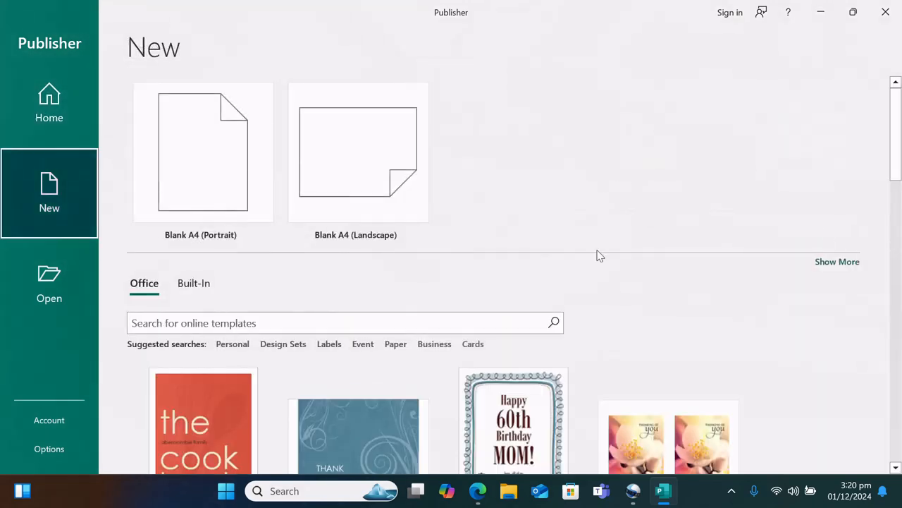
pyautogui.scroll(-7, 598, 256)
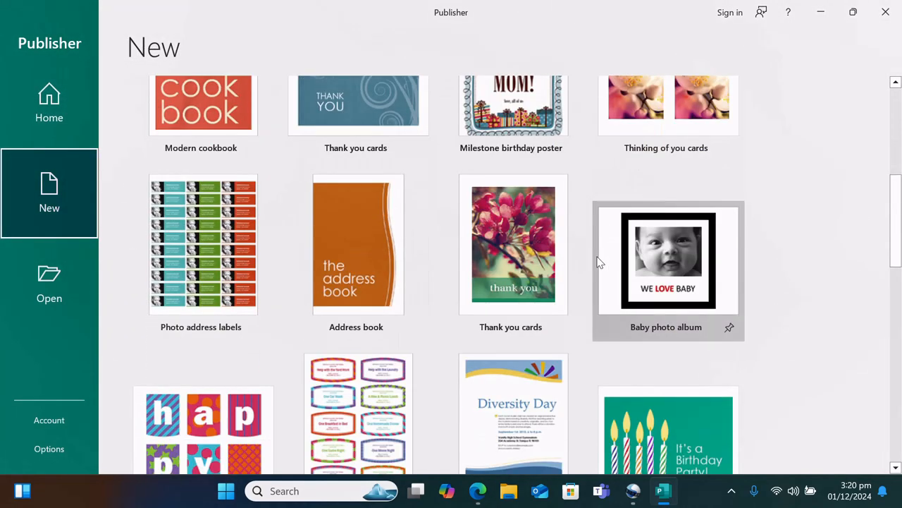
pyautogui.scroll(-6, 598, 262)
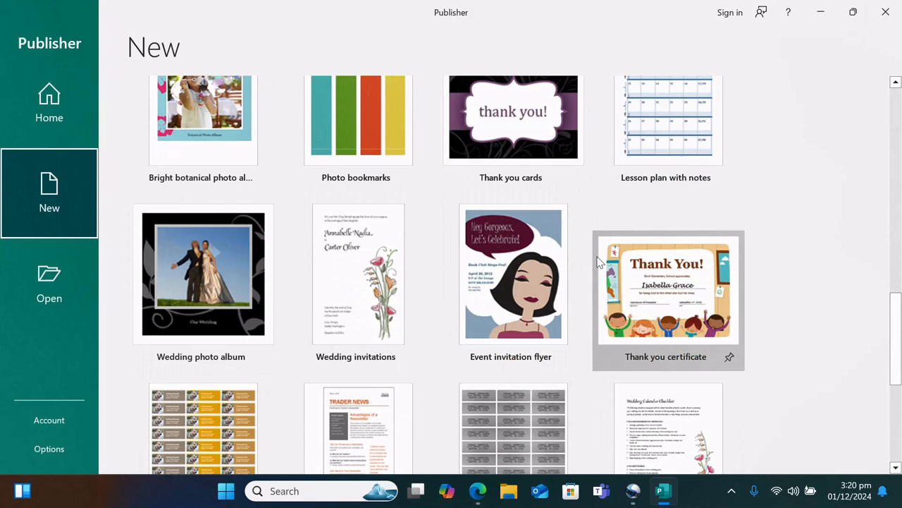
pyautogui.scroll(-4, 598, 262)
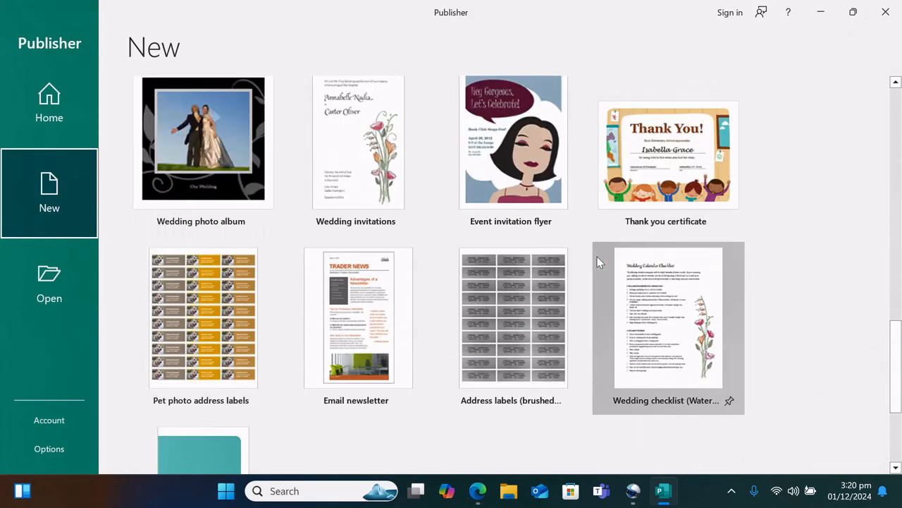
pyautogui.scroll(2, 598, 262)
pyautogui.scroll(12, 597, 262)
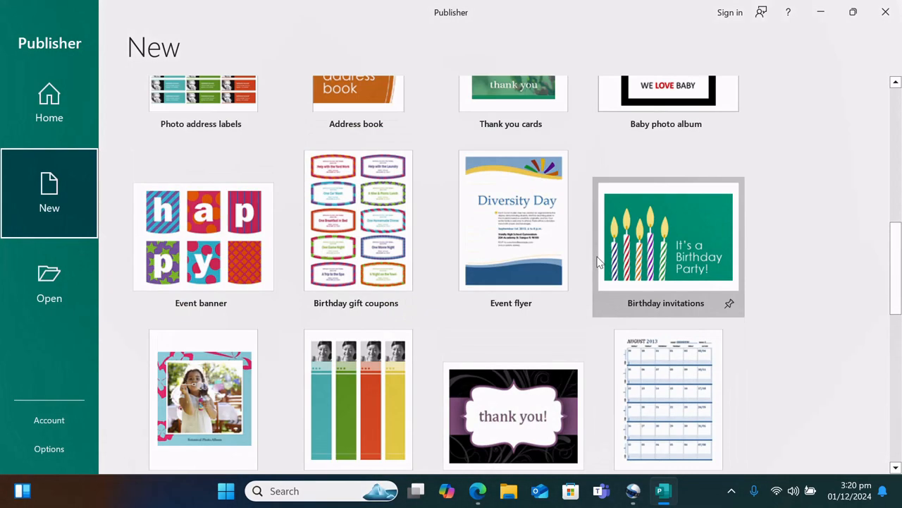
pyautogui.scroll(1, 598, 262)
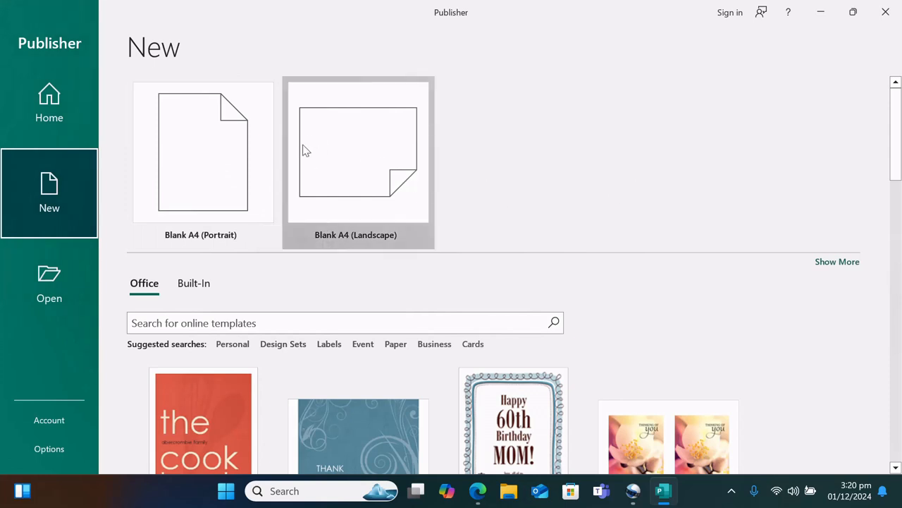
pyautogui.click(56, 119)
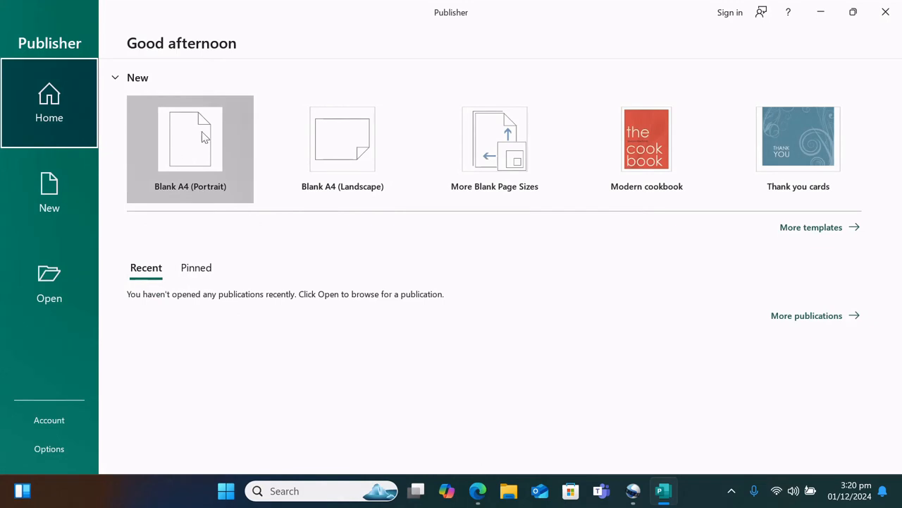
pyautogui.click(197, 161)
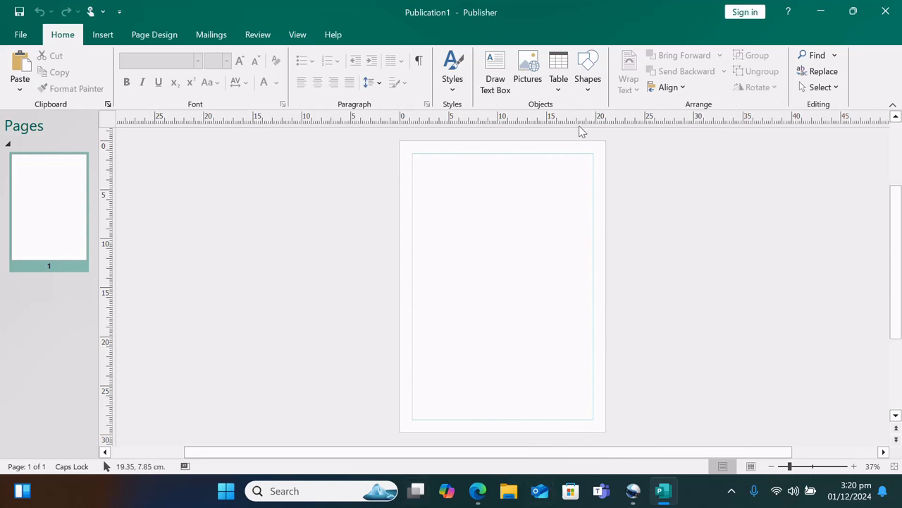
# Create a blank A4 (Landscape) 29.7 x 21 cm publication via More Blank Page Sizes
pyautogui.click(20, 34)
pyautogui.click(359, 155)
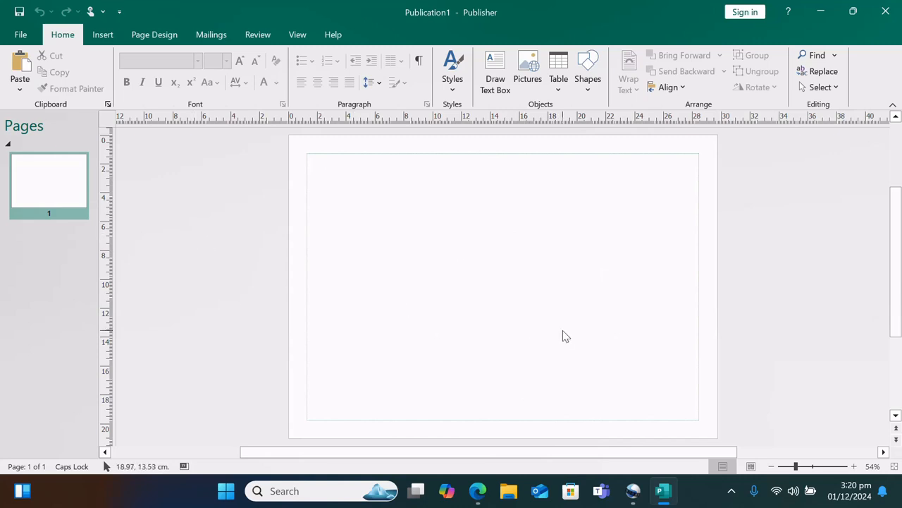
pyautogui.click(20, 35)
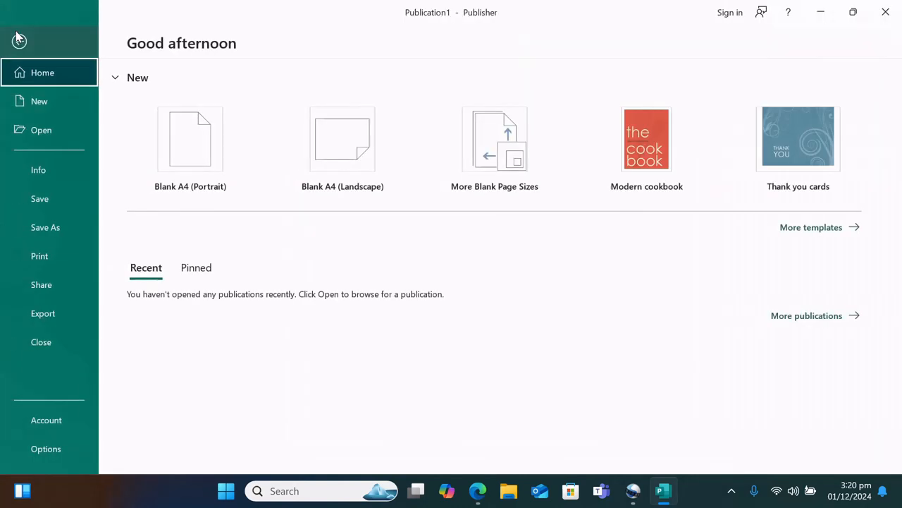
pyautogui.click(510, 176)
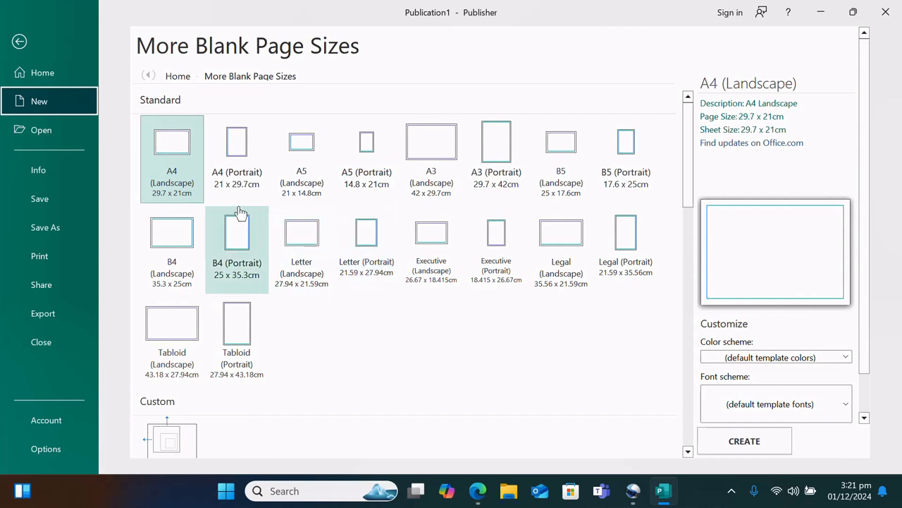
pyautogui.click(183, 188)
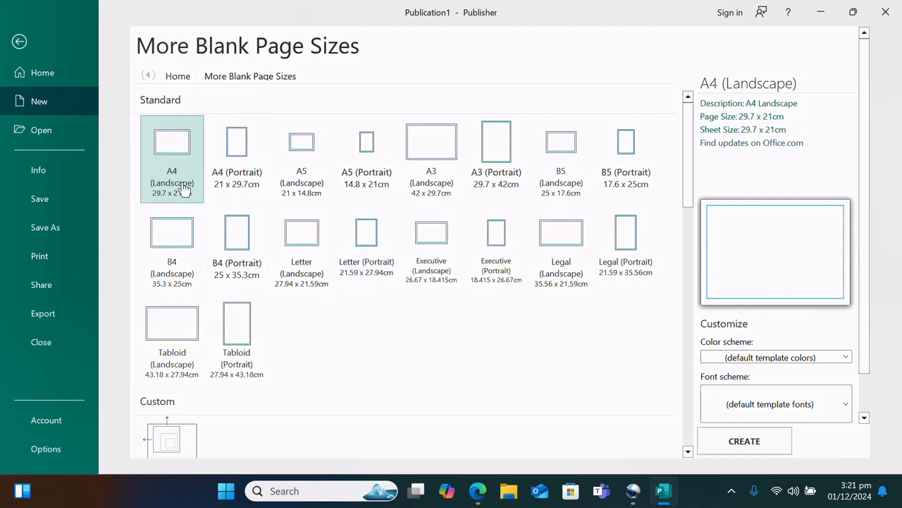
pyautogui.click(734, 439)
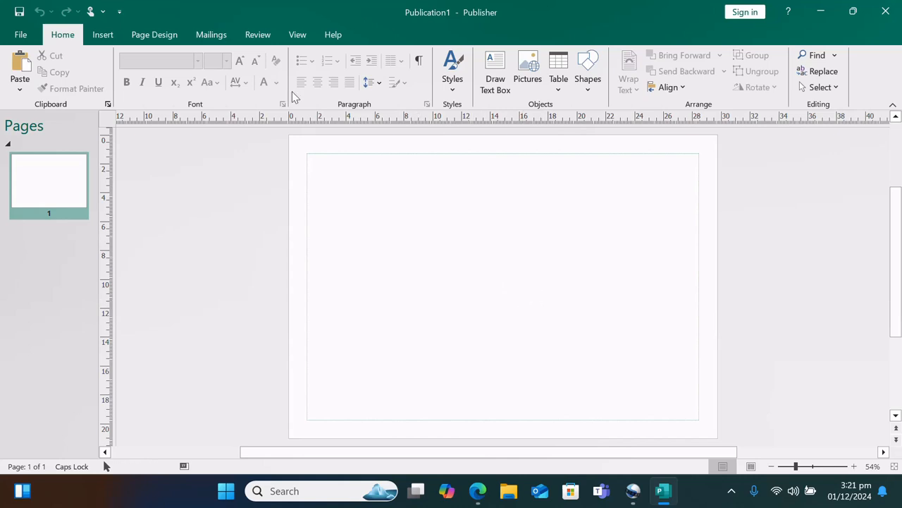
pyautogui.click(105, 36)
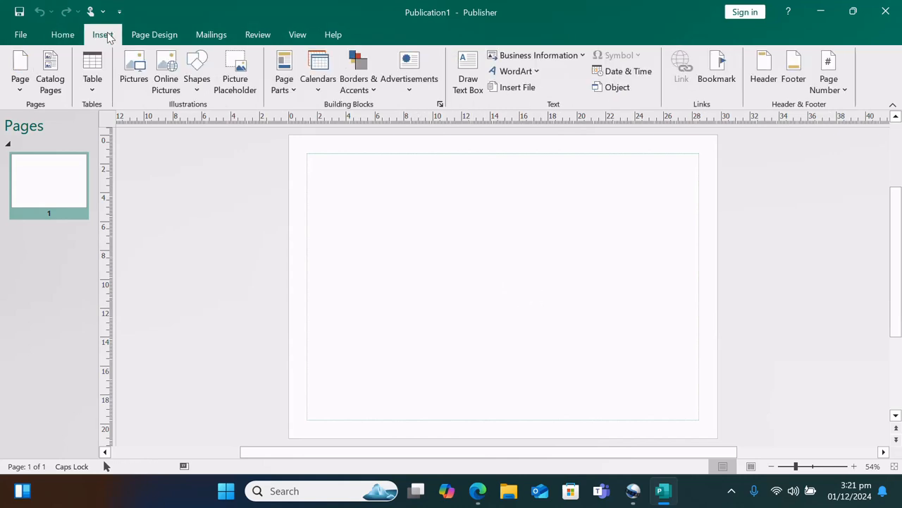
pyautogui.click(27, 37)
pyautogui.click(21, 40)
pyautogui.click(62, 36)
pyautogui.click(102, 35)
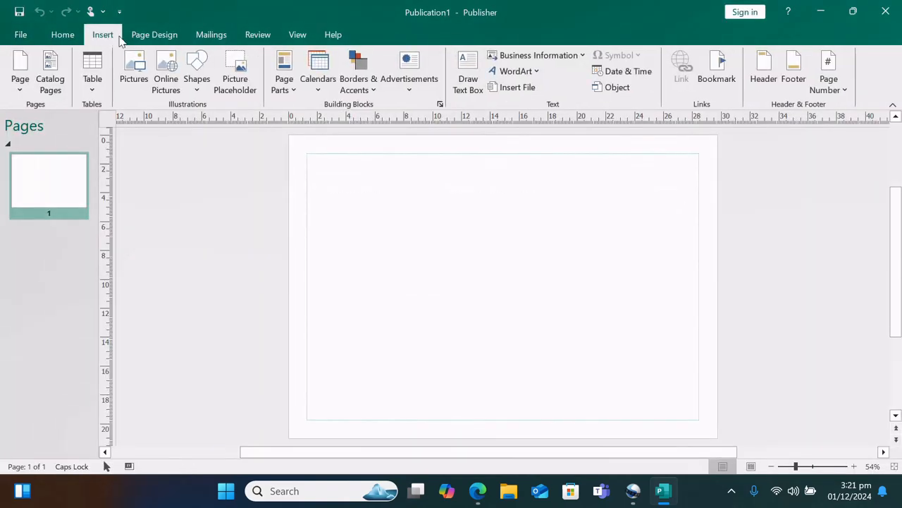
pyautogui.click(152, 36)
pyautogui.click(200, 40)
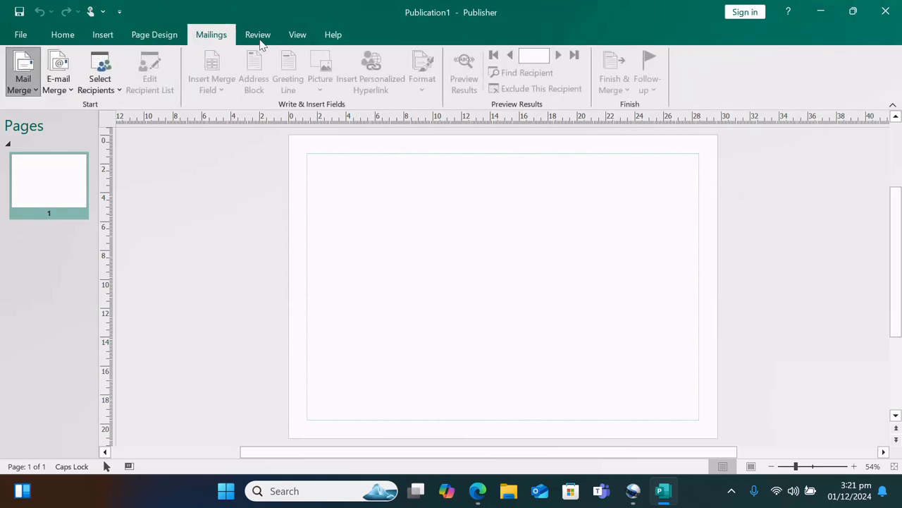
pyautogui.click(69, 36)
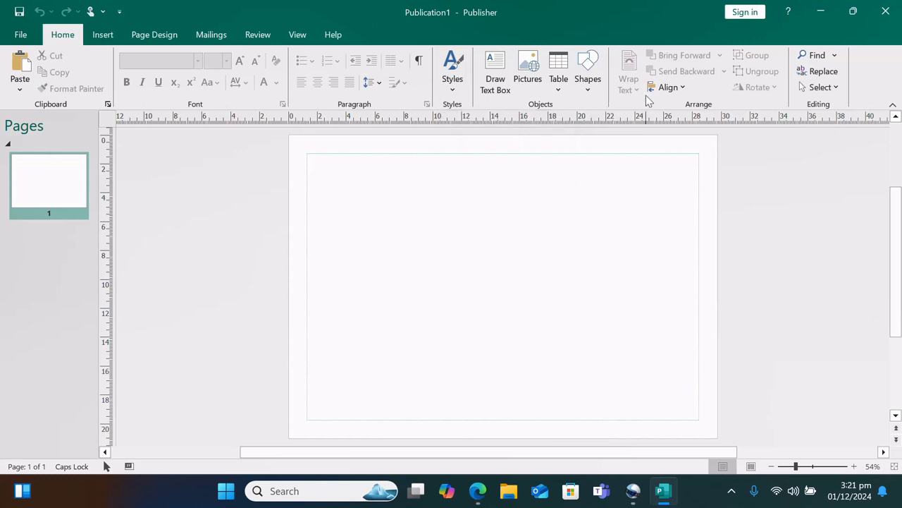
pyautogui.click(102, 36)
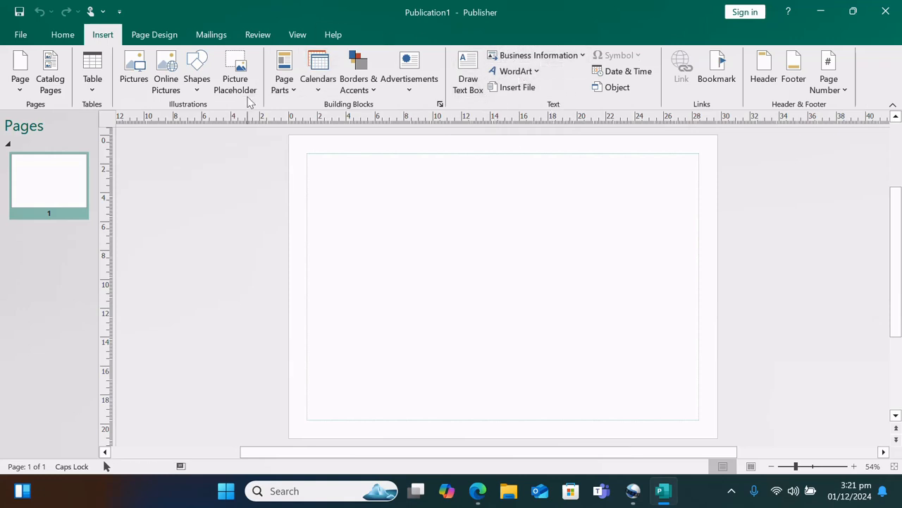
pyautogui.click(440, 105)
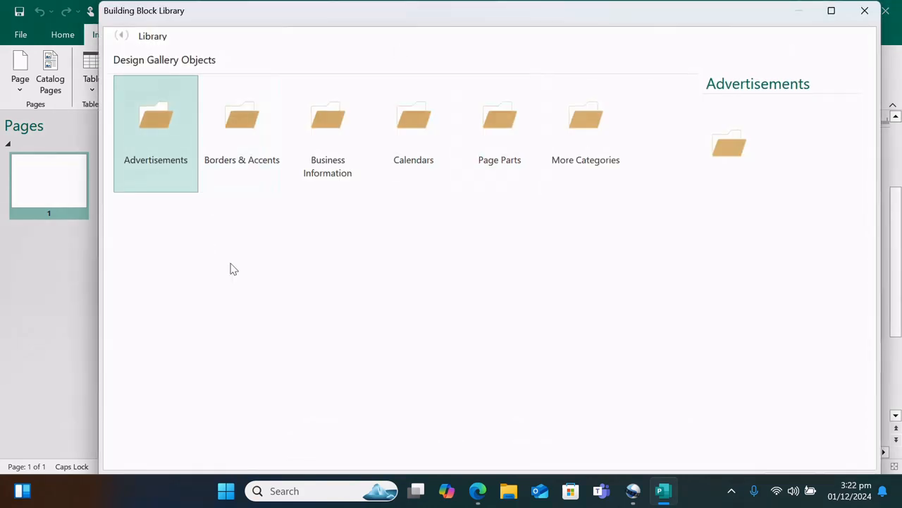
pyautogui.click(865, 11)
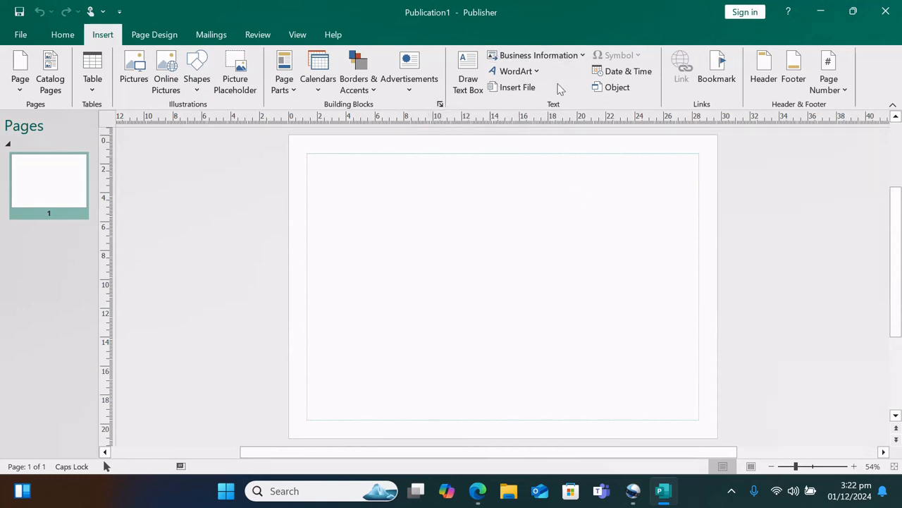
pyautogui.click(69, 37)
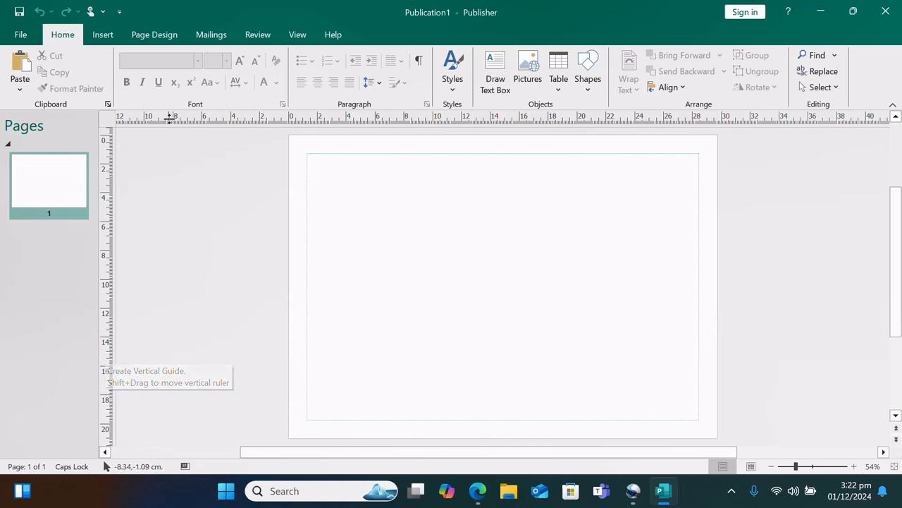
pyautogui.click(746, 467)
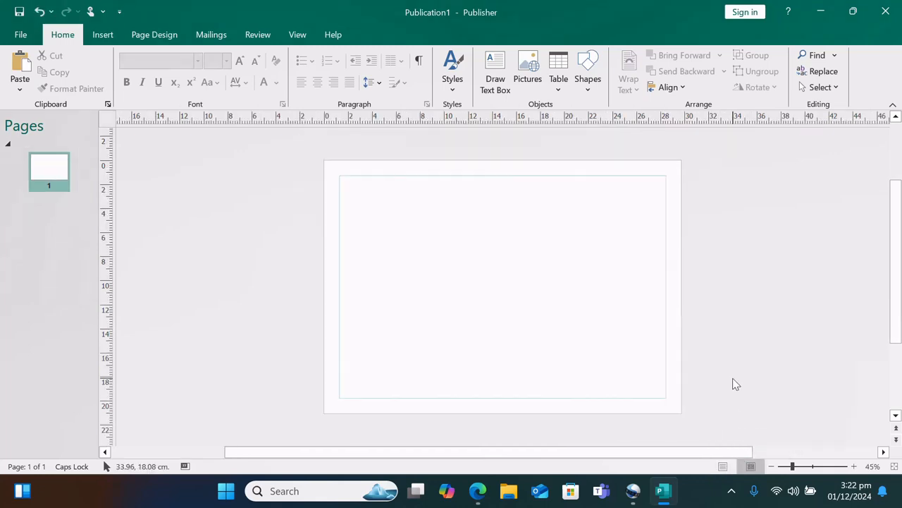
pyautogui.scroll(-1, 732, 378)
pyautogui.scroll(2, 733, 378)
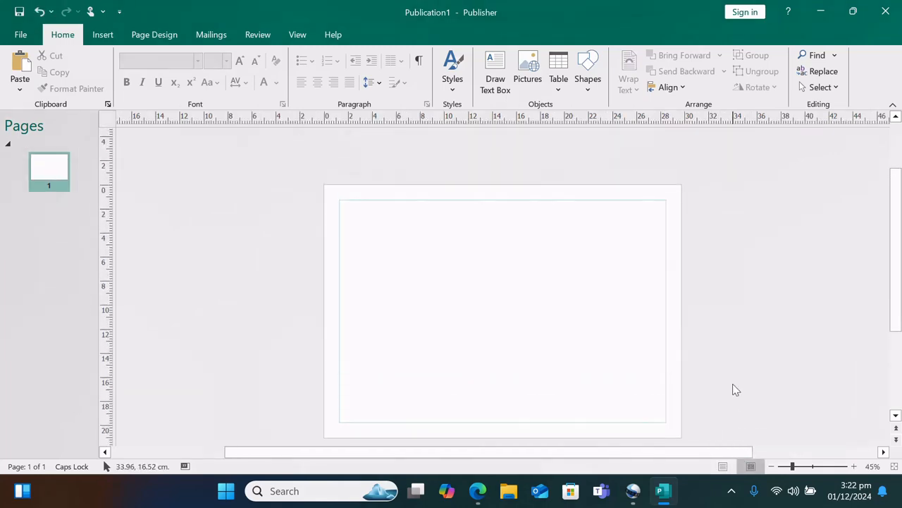
pyautogui.click(723, 468)
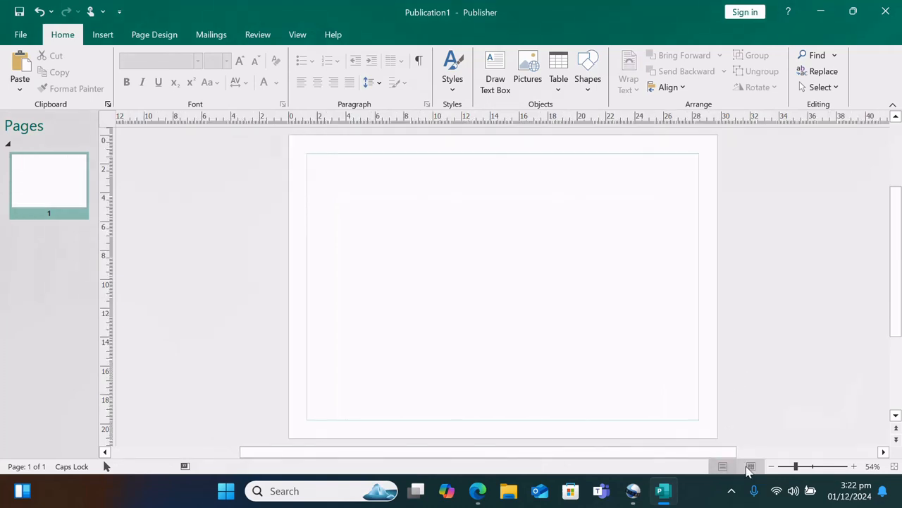
pyautogui.click(807, 469)
pyautogui.click(815, 467)
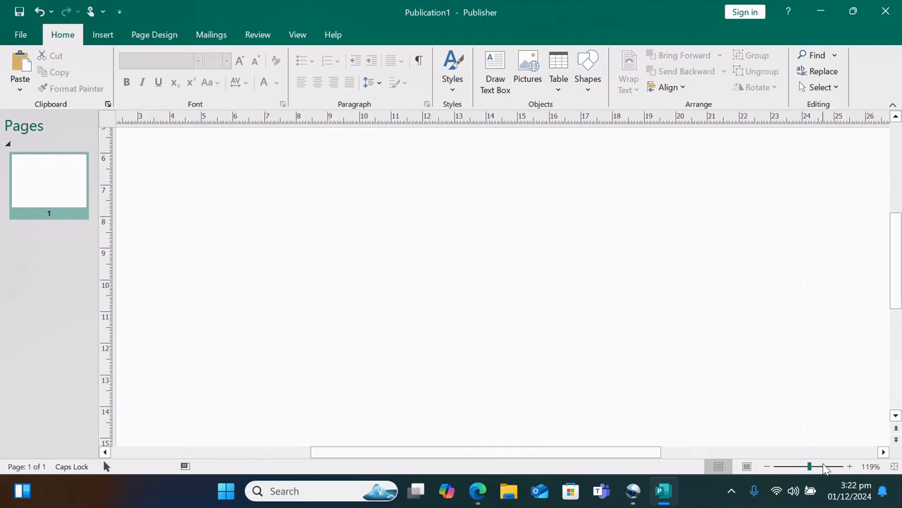
pyautogui.click(824, 469)
pyautogui.click(841, 468)
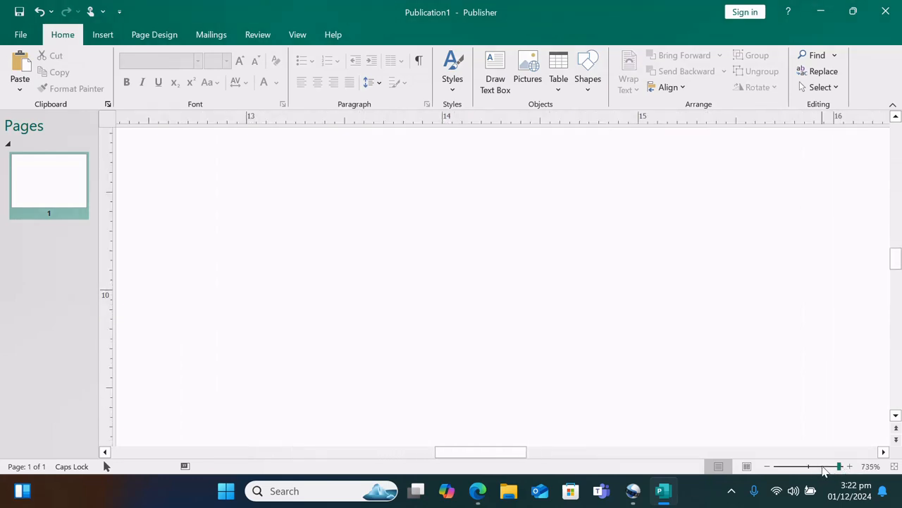
pyautogui.click(820, 469)
pyautogui.click(799, 468)
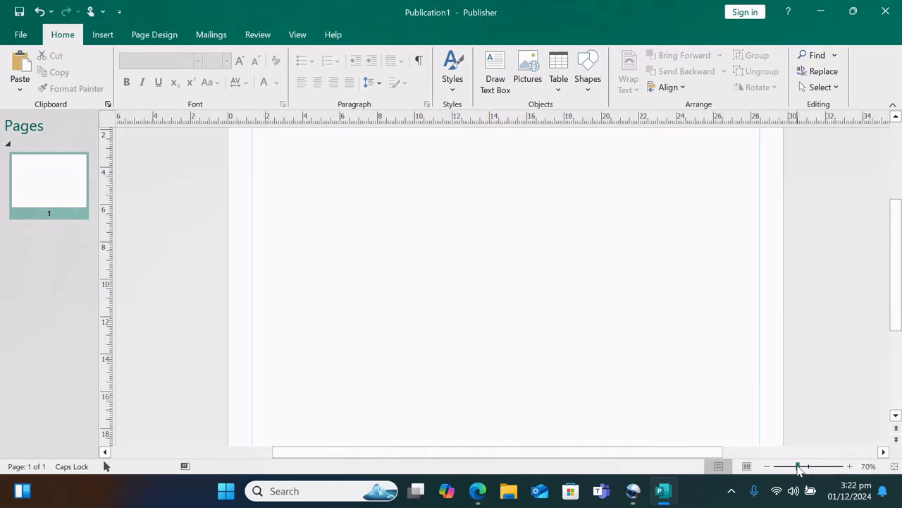
pyautogui.click(788, 469)
pyautogui.click(775, 469)
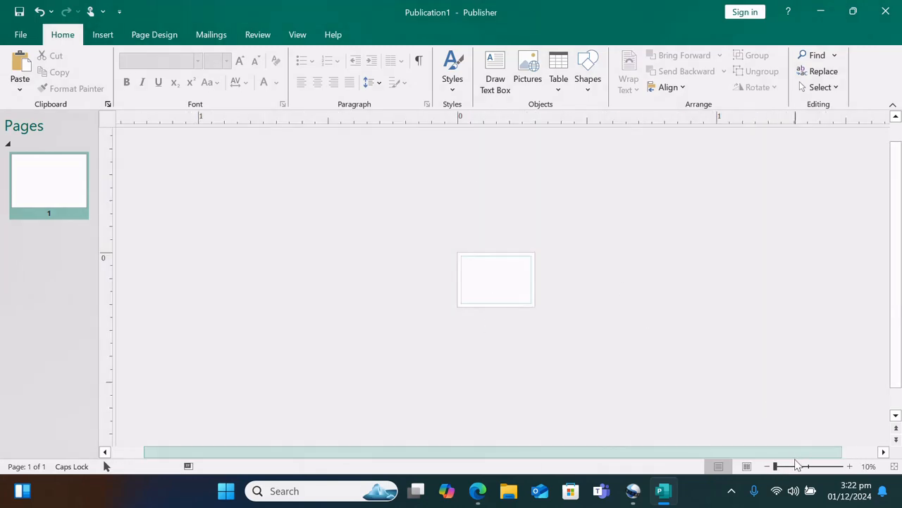
pyautogui.click(790, 468)
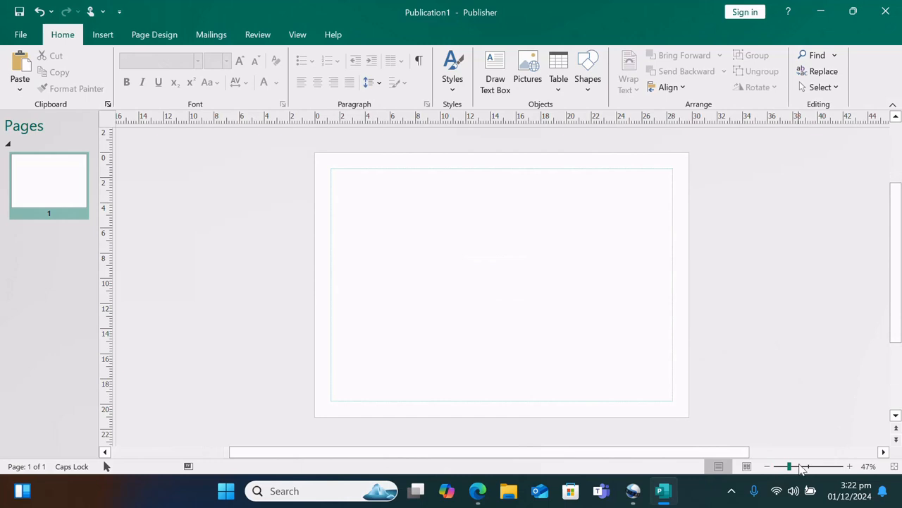
pyautogui.click(807, 467)
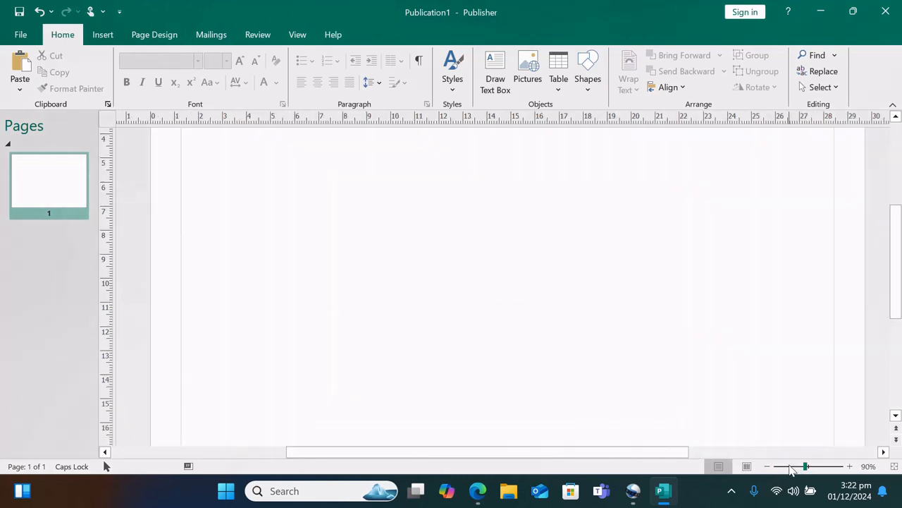
pyautogui.click(796, 466)
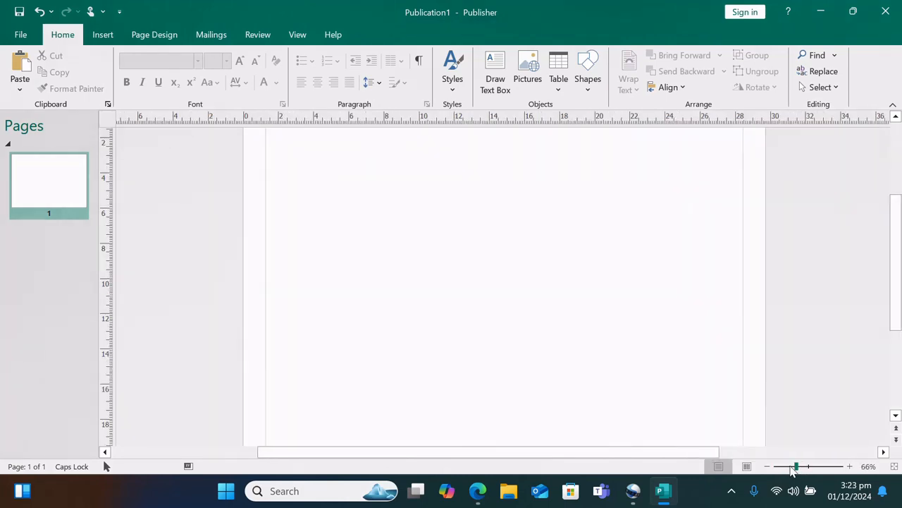
pyautogui.click(790, 468)
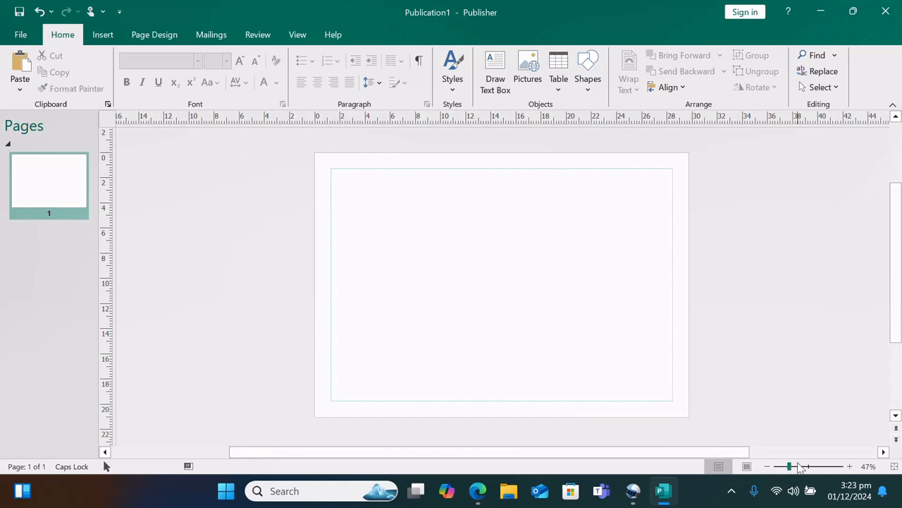
pyautogui.click(797, 466)
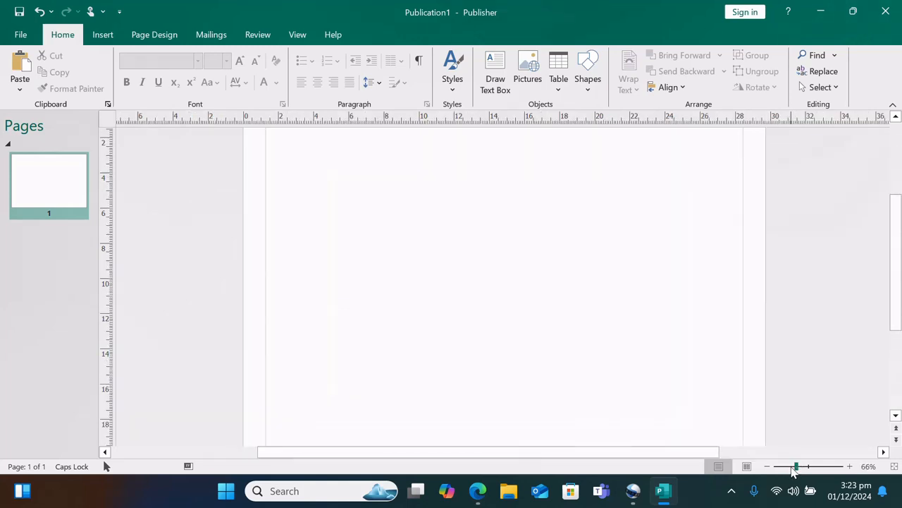
pyautogui.click(791, 467)
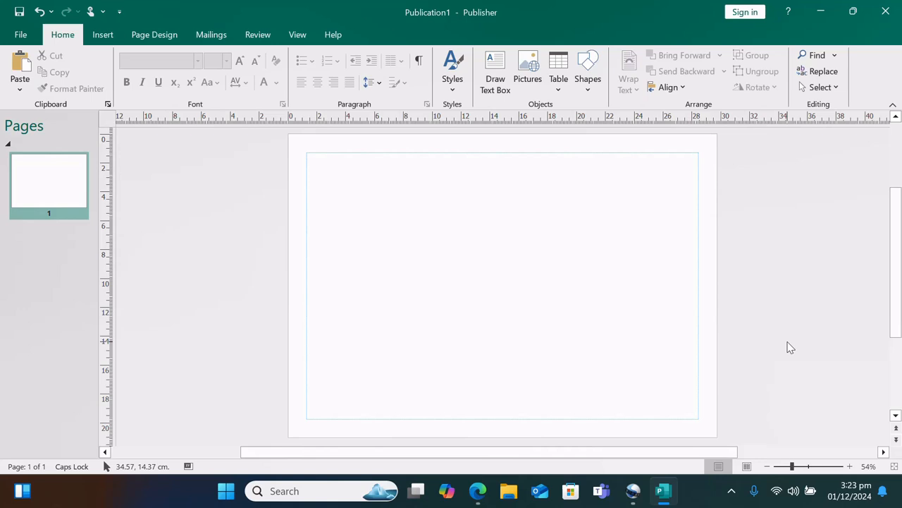
# Look over the Insert tab, then arm the Draw Text Box tool on Home
pyautogui.click(103, 36)
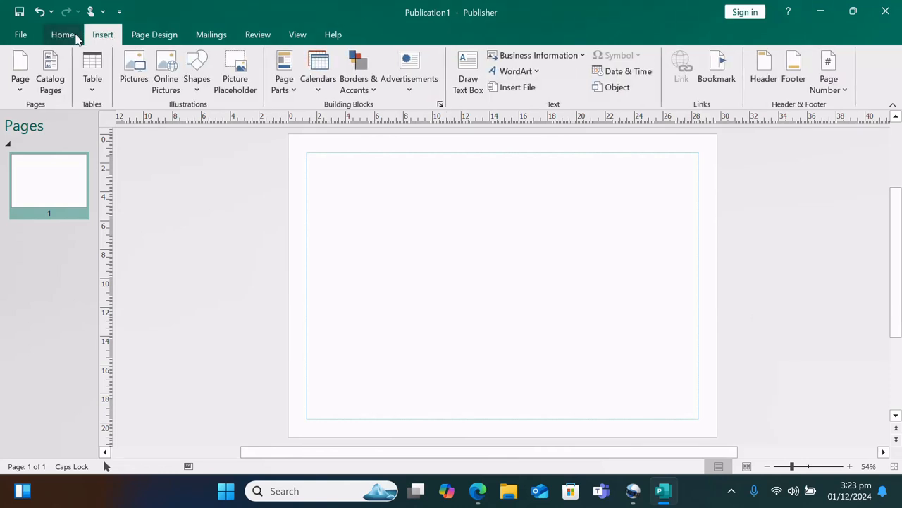
pyautogui.click(75, 35)
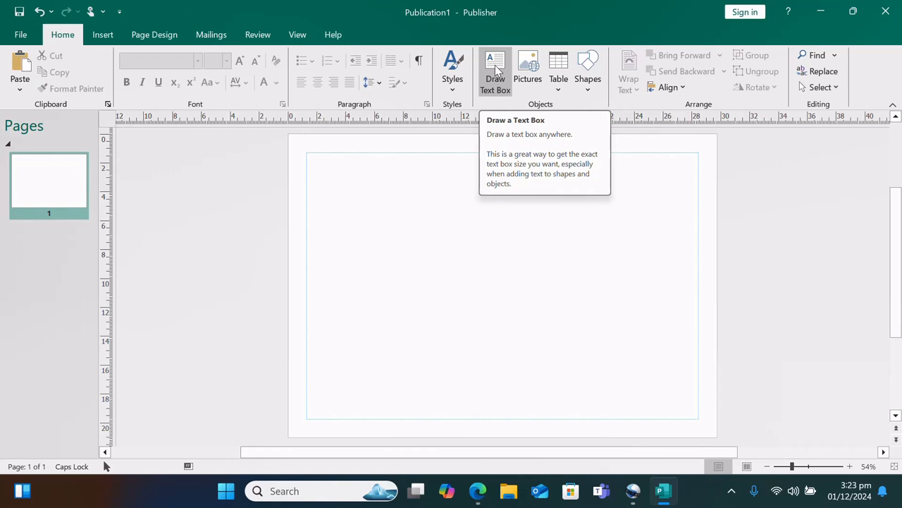
pyautogui.click(107, 35)
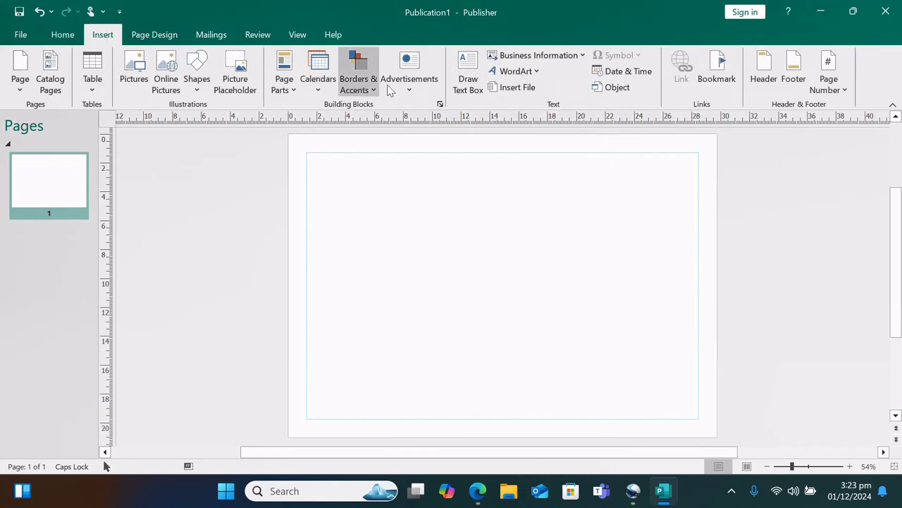
pyautogui.click(62, 35)
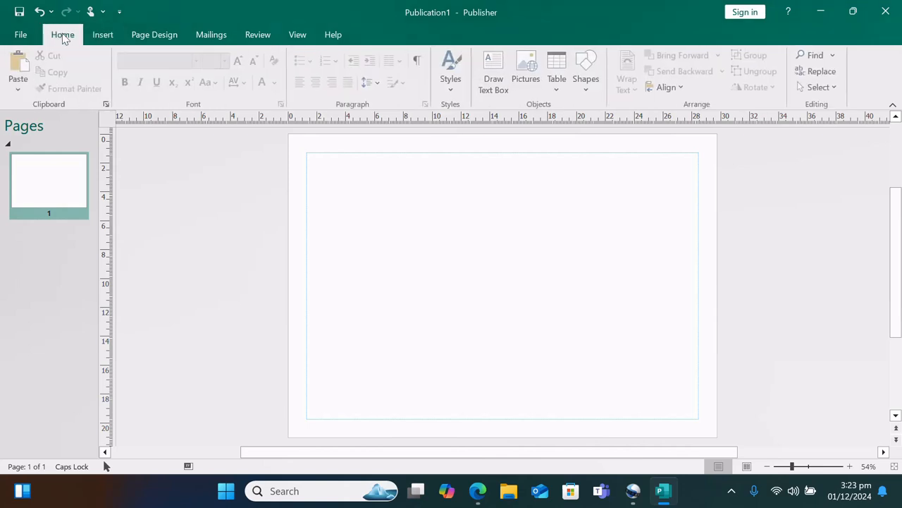
pyautogui.click(495, 81)
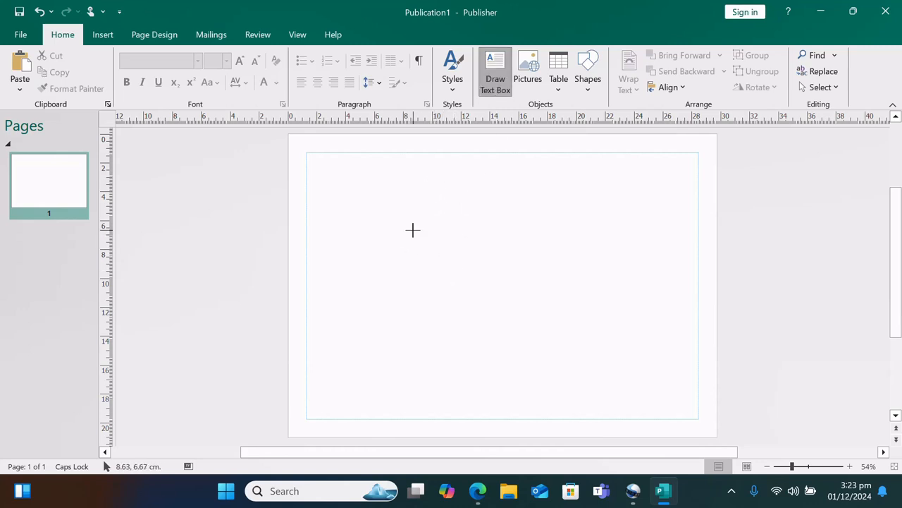
# Draw a trial text box of sample letters, partly in 16 pt, and move it lower
pyautogui.moveTo(413, 230)
pyautogui.mouseDown()
pyautogui.moveTo(437, 250)
pyautogui.moveTo(486, 242)
pyautogui.moveTo(599, 346)
pyautogui.moveTo(496, 335)
pyautogui.moveTo(401, 239)
pyautogui.moveTo(409, 195)
pyautogui.moveTo(594, 198)
pyautogui.moveTo(623, 406)
pyautogui.moveTo(599, 261)
pyautogui.moveTo(610, 268)
pyautogui.mouseUp()
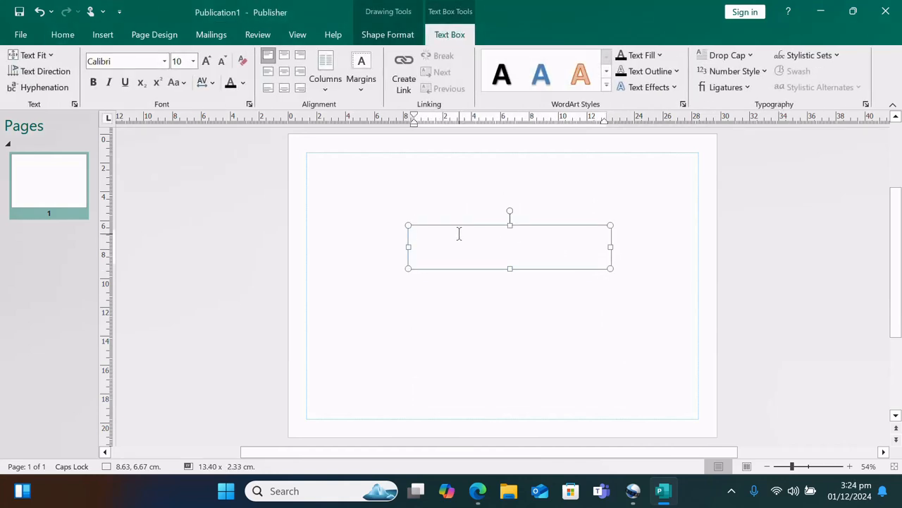
pyautogui.write('HDXBECDVFVFV')
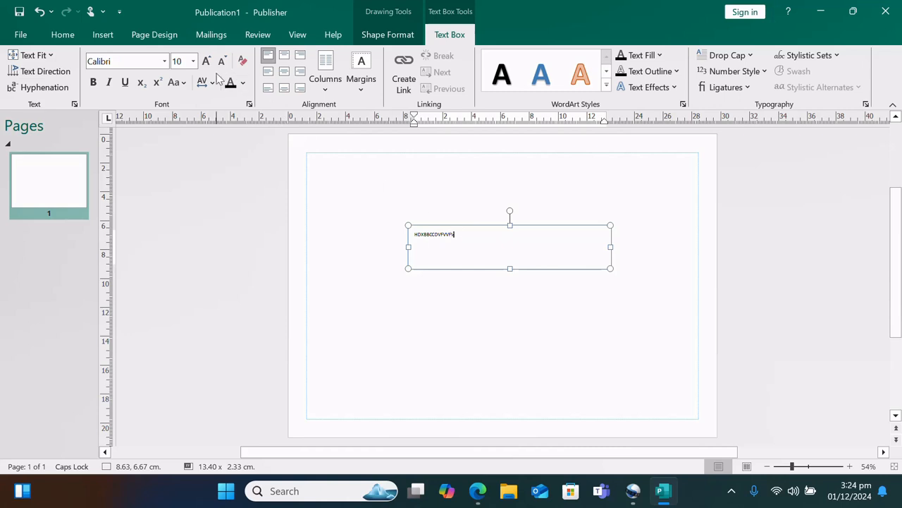
pyautogui.click(192, 62)
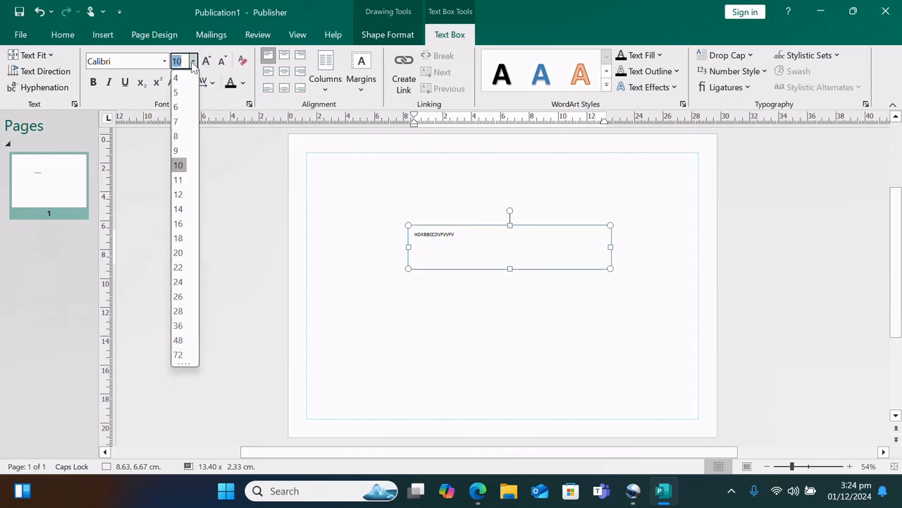
pyautogui.click(178, 223)
pyautogui.write('DDFF')
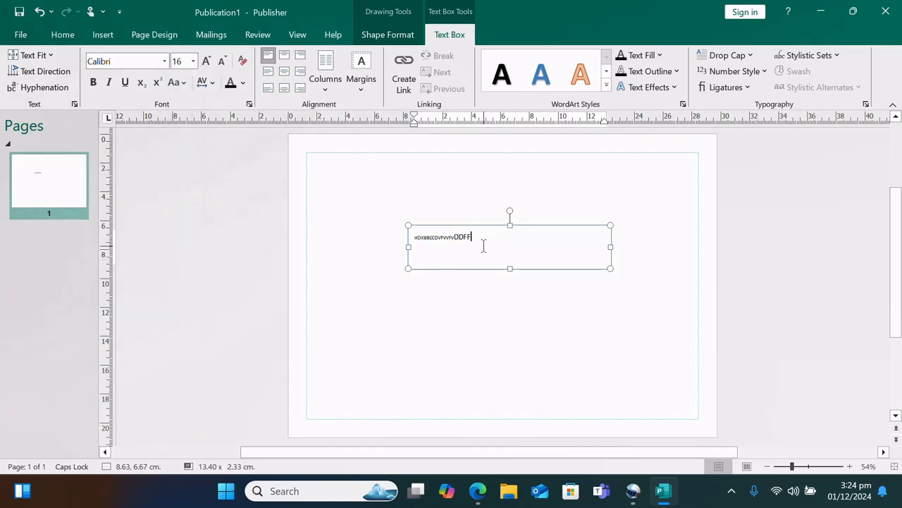
pyautogui.write('FEEE')
pyautogui.click(507, 296)
pyautogui.click(509, 237)
pyautogui.moveTo(515, 226); pyautogui.dragTo(466, 328)
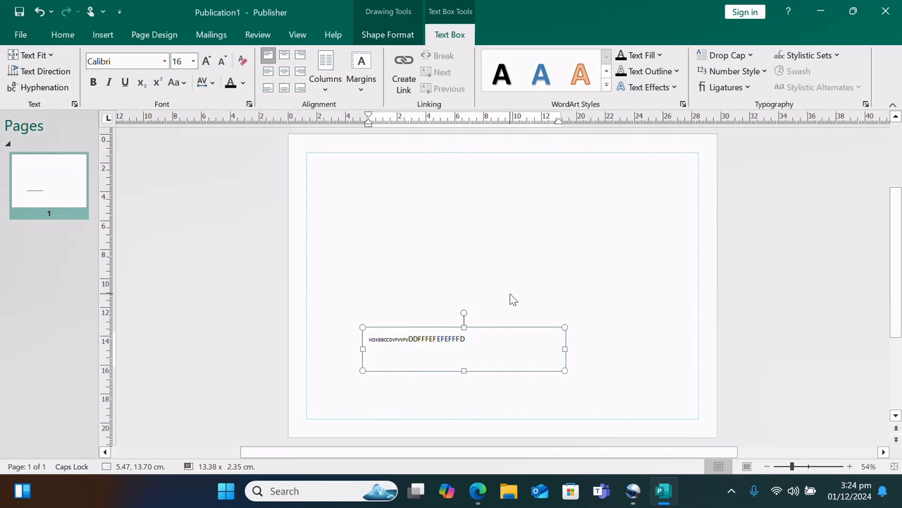
pyautogui.click(543, 330)
# Delete the trial box and draw a new wide text box set to 18 pt
pyautogui.press('Delete')
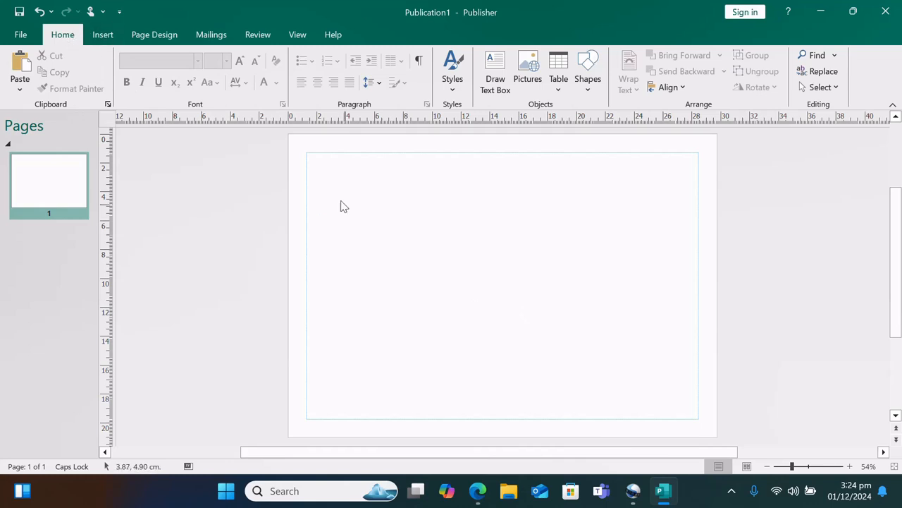
pyautogui.click(496, 84)
pyautogui.moveTo(373, 198)
pyautogui.mouseDown()
pyautogui.moveTo(444, 190)
pyautogui.moveTo(552, 223)
pyautogui.moveTo(620, 233)
pyautogui.moveTo(639, 224)
pyautogui.mouseUp()
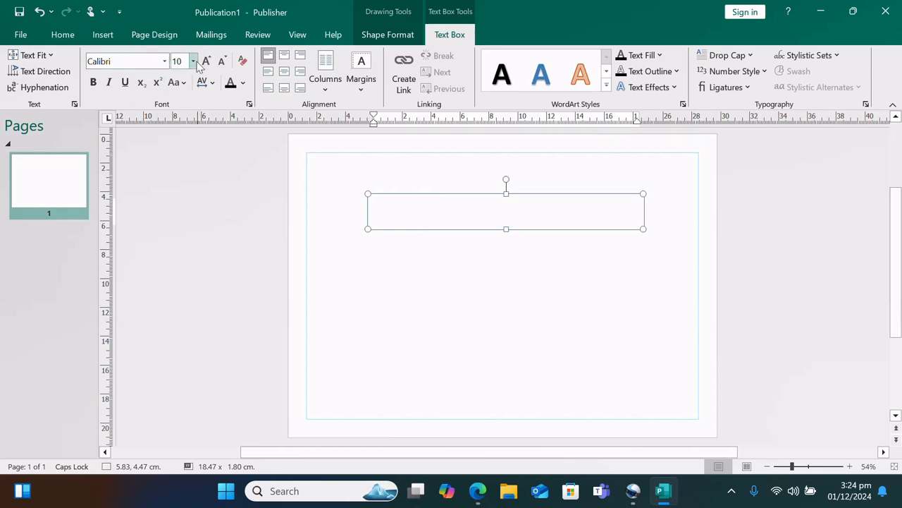
pyautogui.click(193, 62)
pyautogui.click(179, 239)
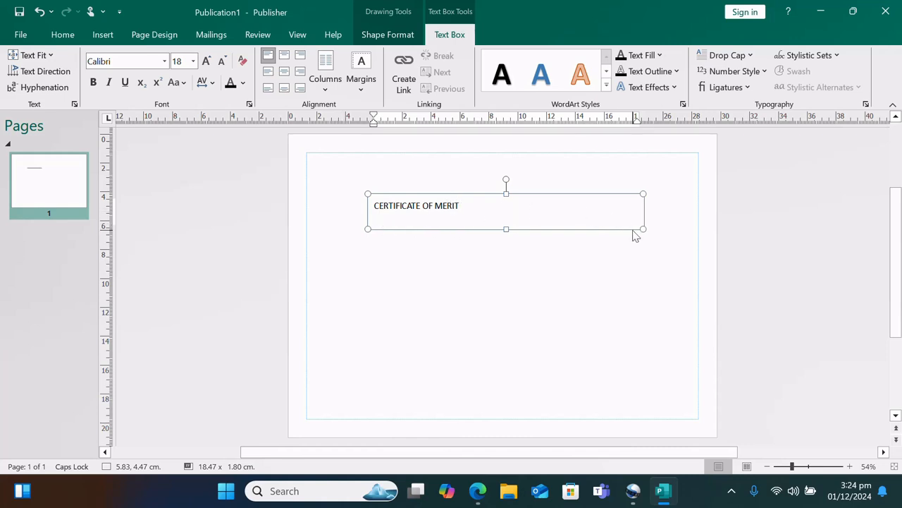
# Narrow the CERTIFICATE OF MERIT box and move it to the top centre
pyautogui.moveTo(642, 227); pyautogui.dragTo(510, 222)
pyautogui.moveTo(478, 196); pyautogui.dragTo(543, 184)
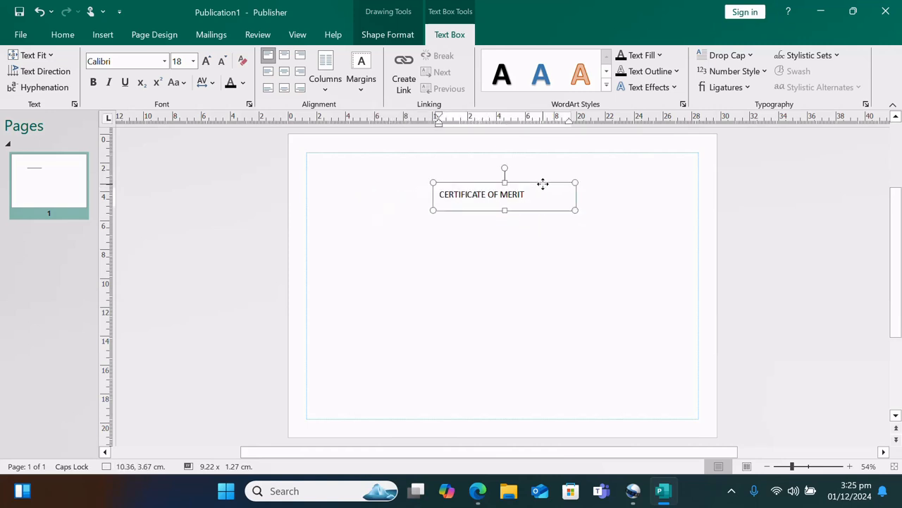
pyautogui.click(461, 266)
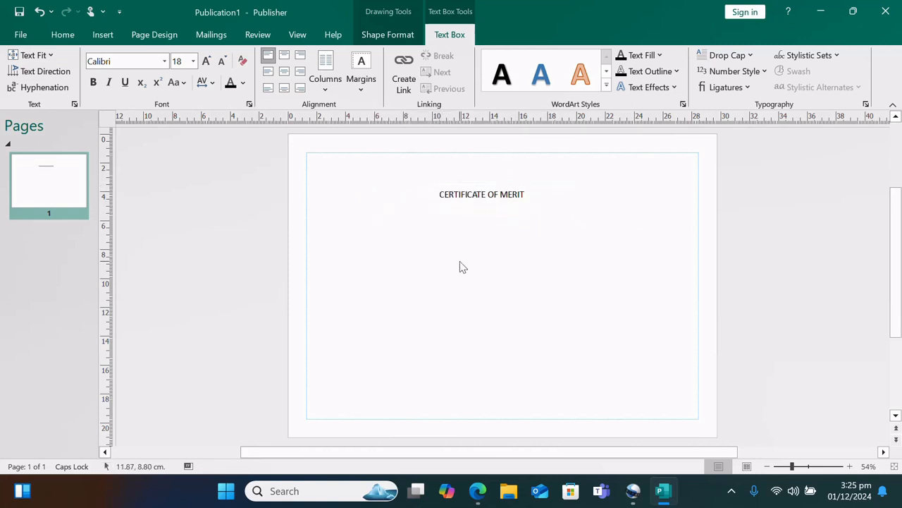
pyautogui.click(532, 193)
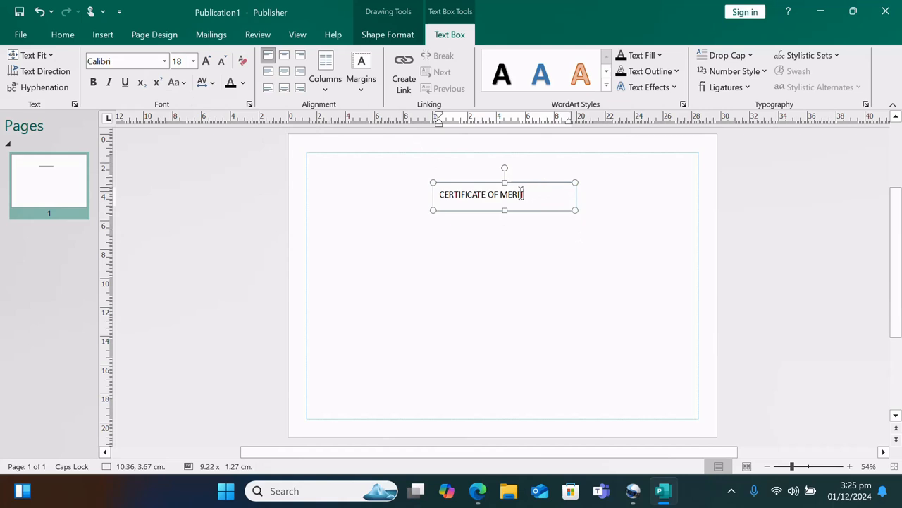
# Make the title bold, underlined, red Bernard MT Condensed at 22 pt
pyautogui.moveTo(526, 194); pyautogui.dragTo(438, 195)
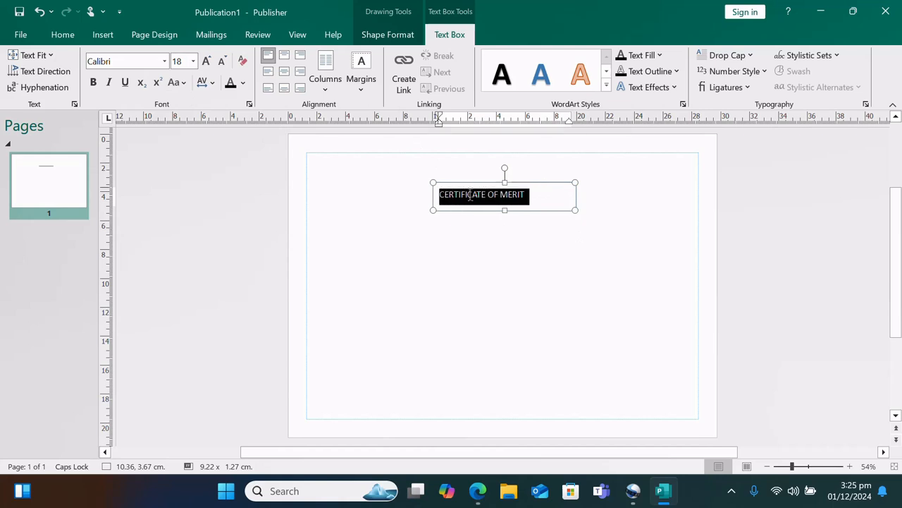
pyautogui.click(93, 83)
pyautogui.click(124, 82)
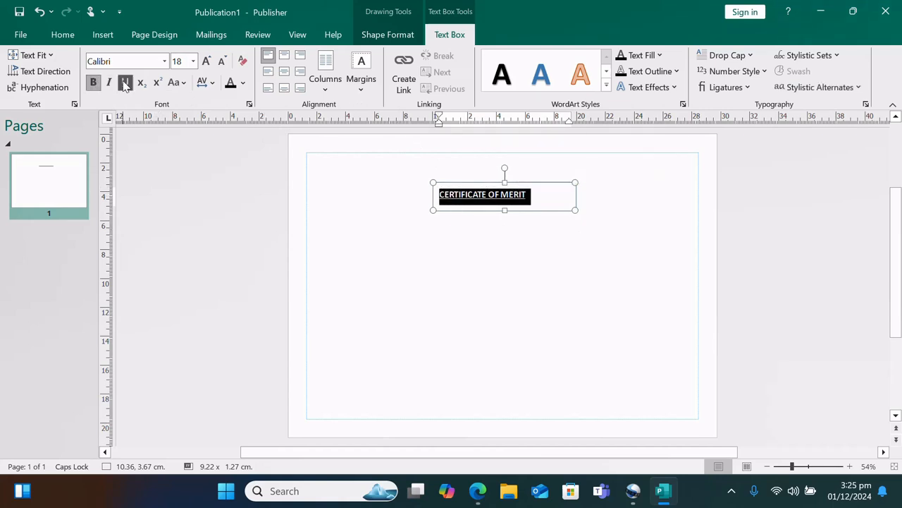
pyautogui.click(164, 62)
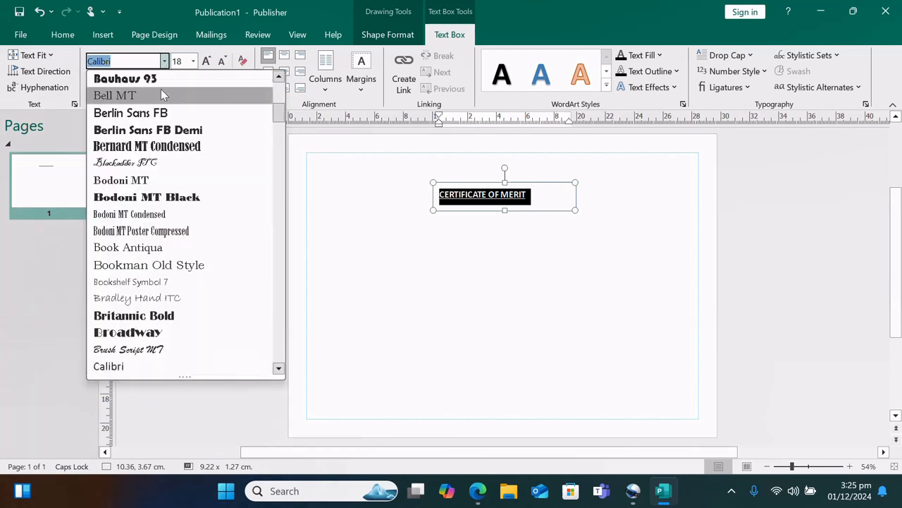
pyautogui.click(161, 146)
pyautogui.click(193, 61)
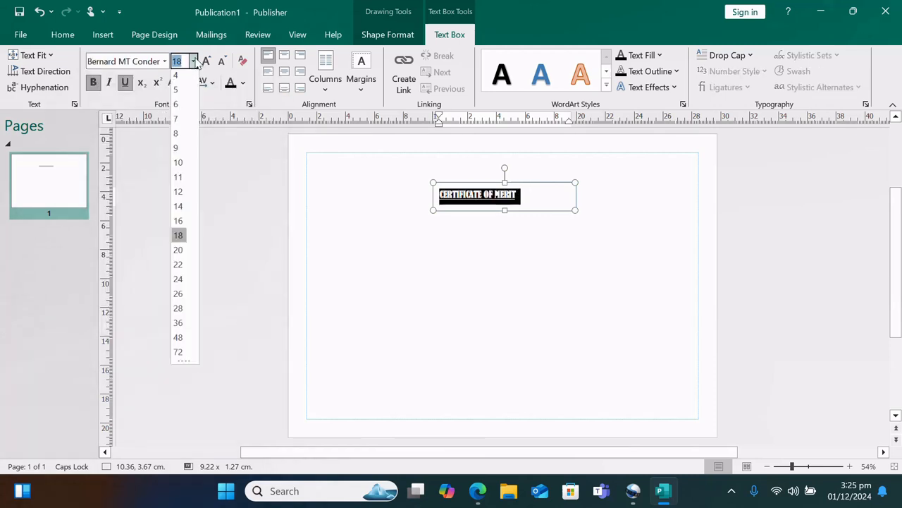
pyautogui.click(177, 267)
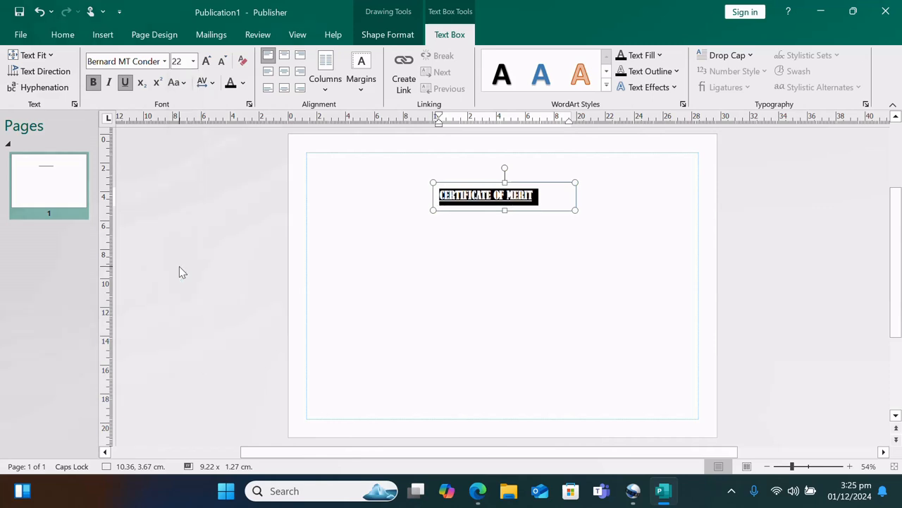
pyautogui.click(242, 83)
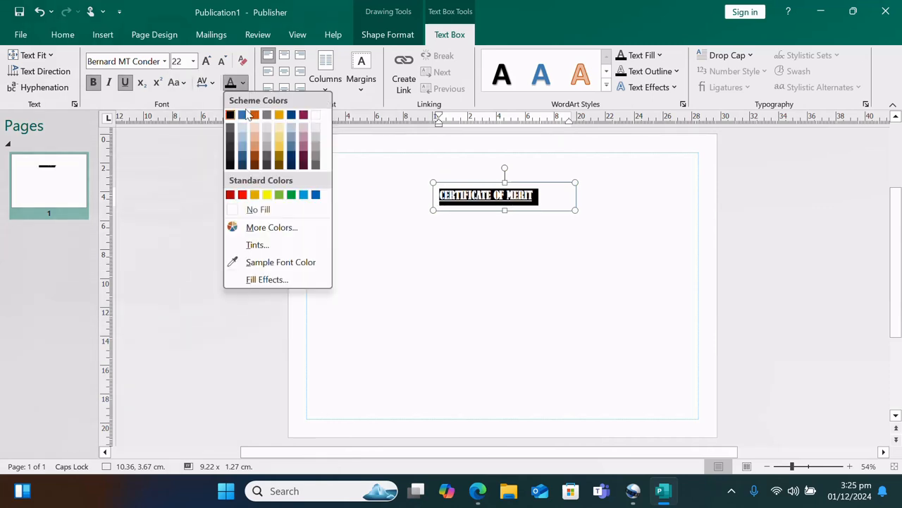
pyautogui.click(243, 196)
pyautogui.click(406, 278)
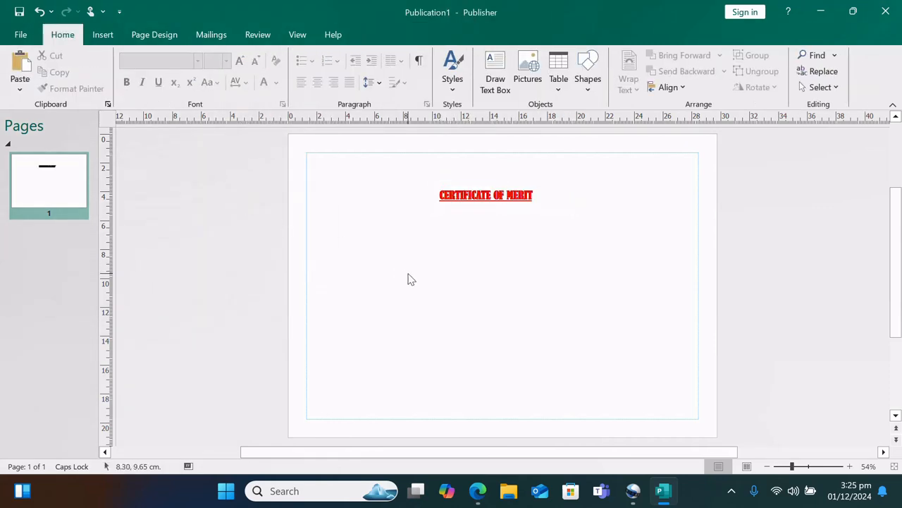
# Enlarge the whole title to 36 pt
pyautogui.click(543, 197)
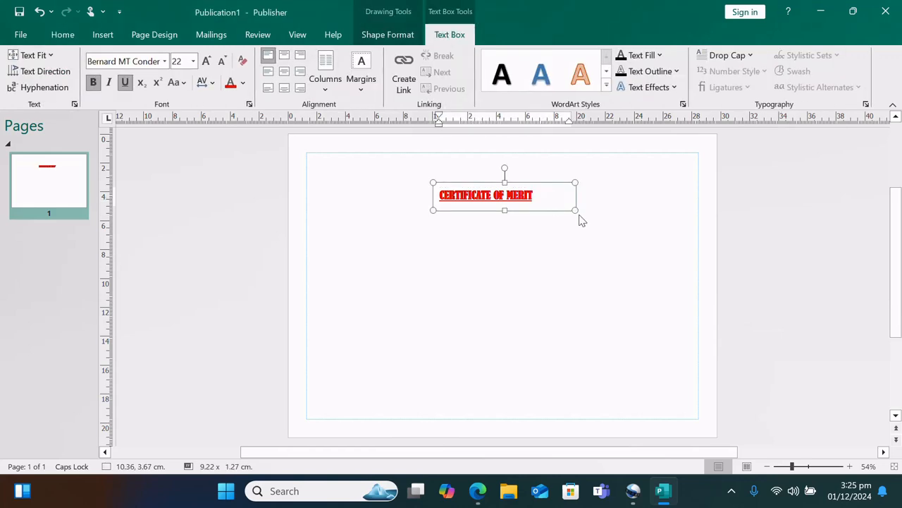
pyautogui.click(192, 62)
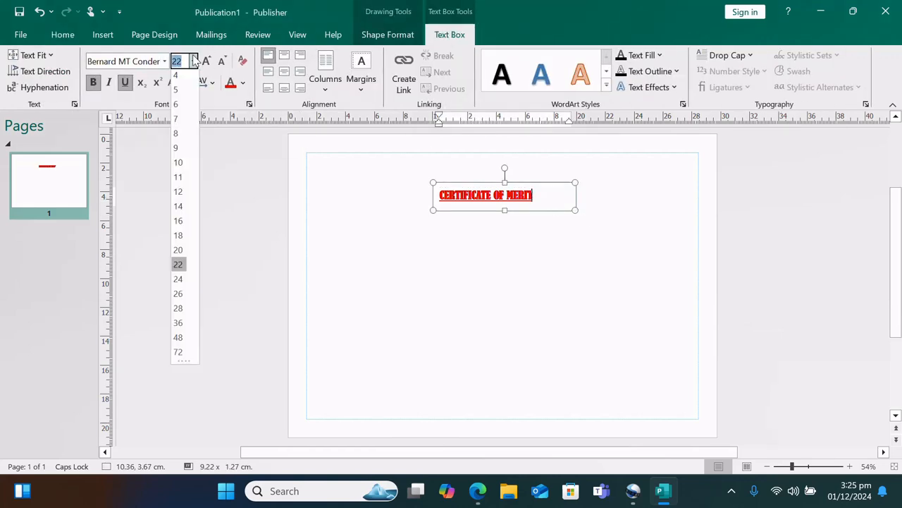
pyautogui.click(179, 326)
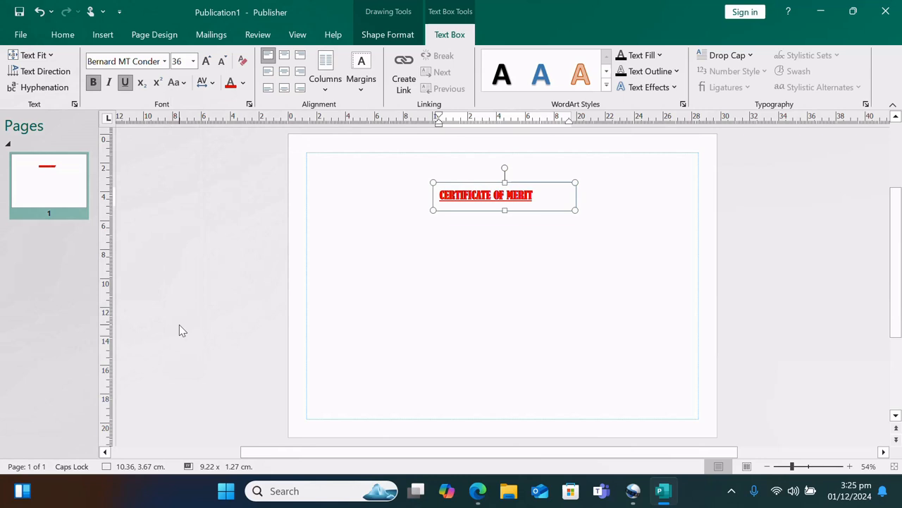
pyautogui.moveTo(533, 205); pyautogui.dragTo(491, 201)
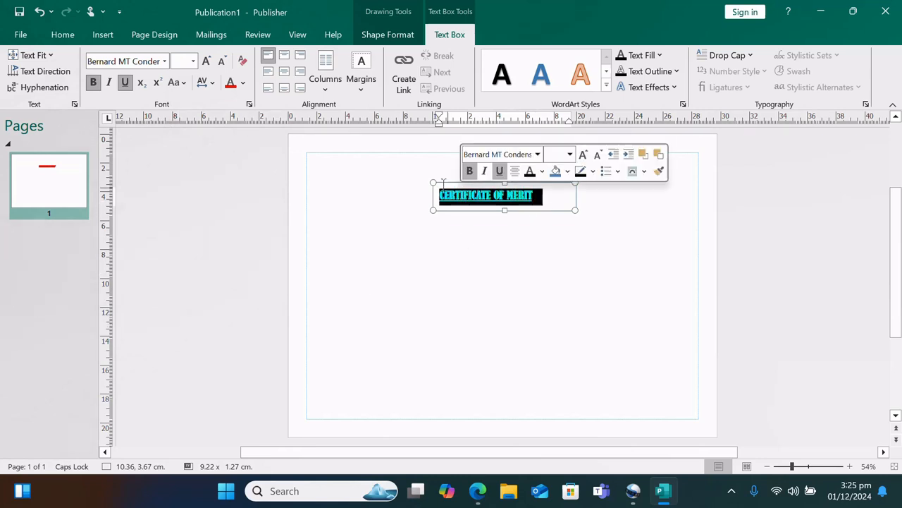
pyautogui.click(194, 62)
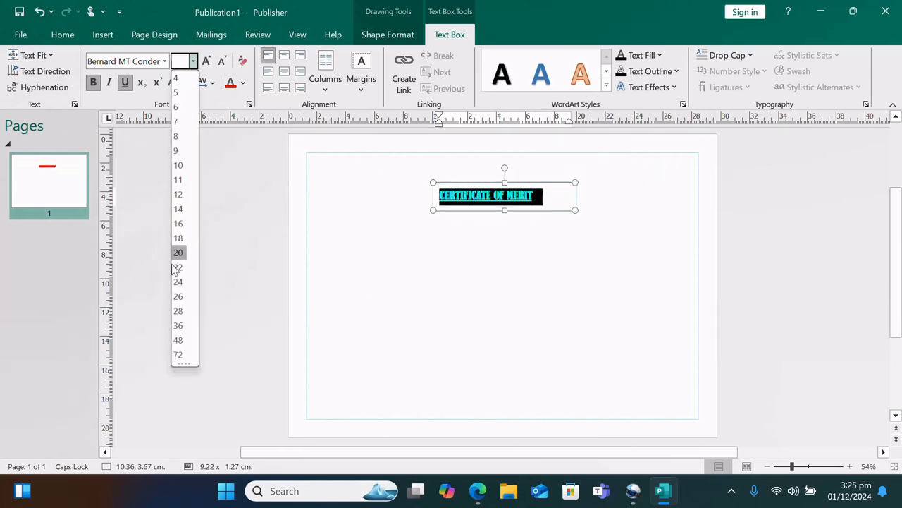
pyautogui.click(178, 327)
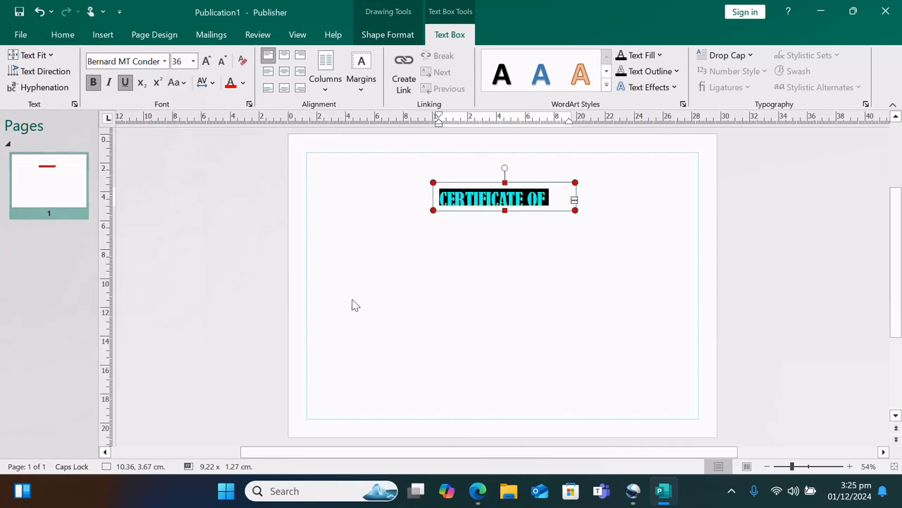
pyautogui.click(520, 258)
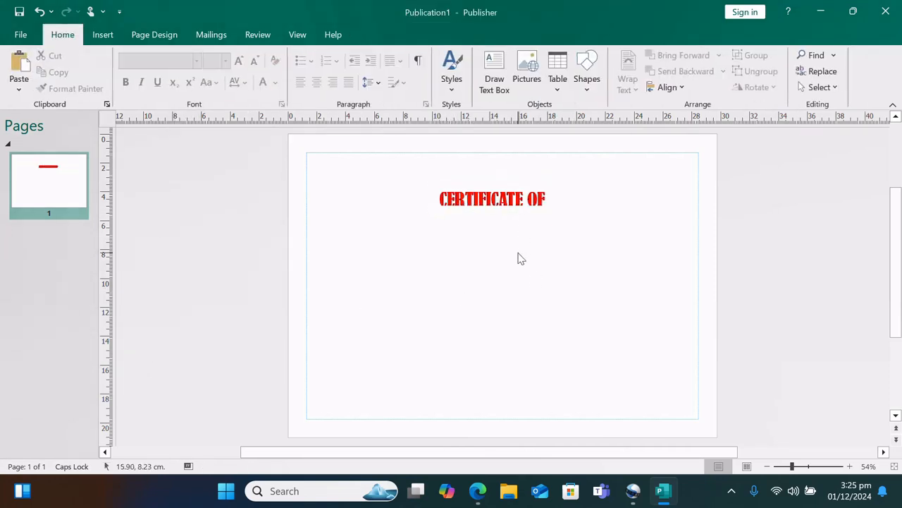
# Enlarge the title text to 48 pt
pyautogui.click(504, 201)
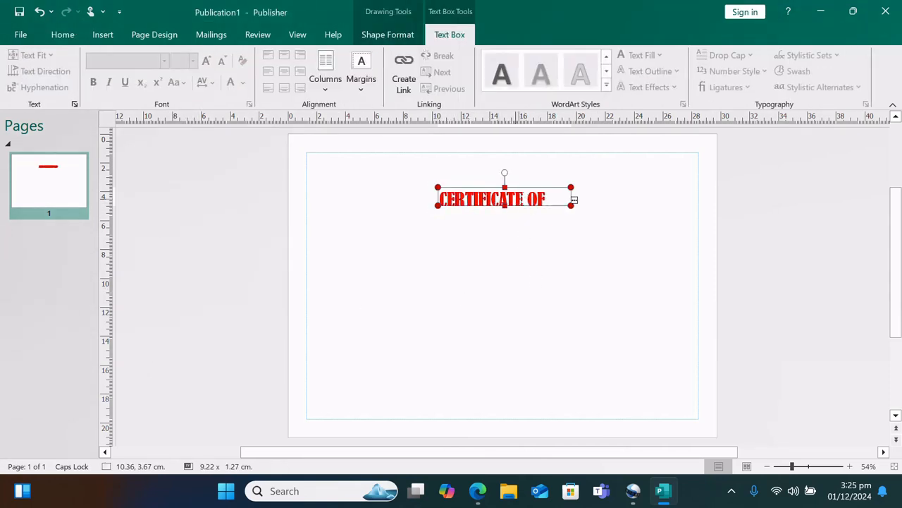
pyautogui.moveTo(564, 199); pyautogui.dragTo(437, 199)
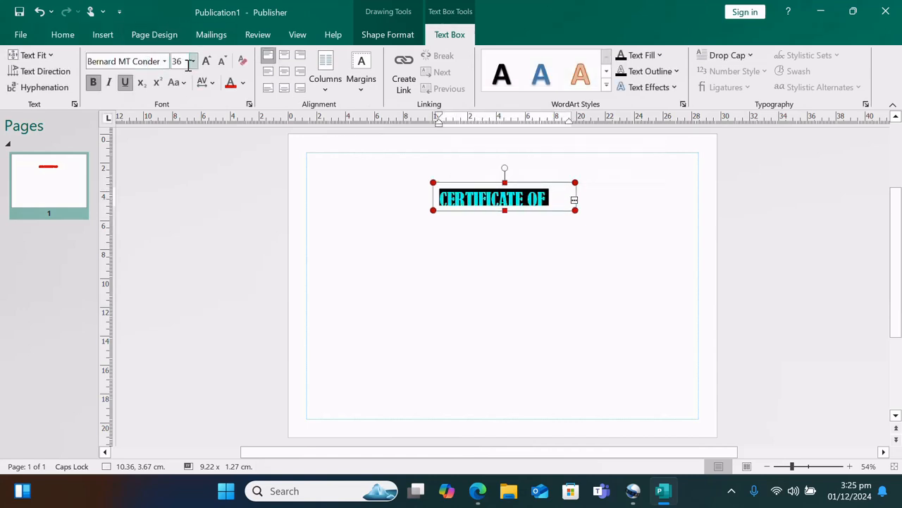
pyautogui.click(190, 62)
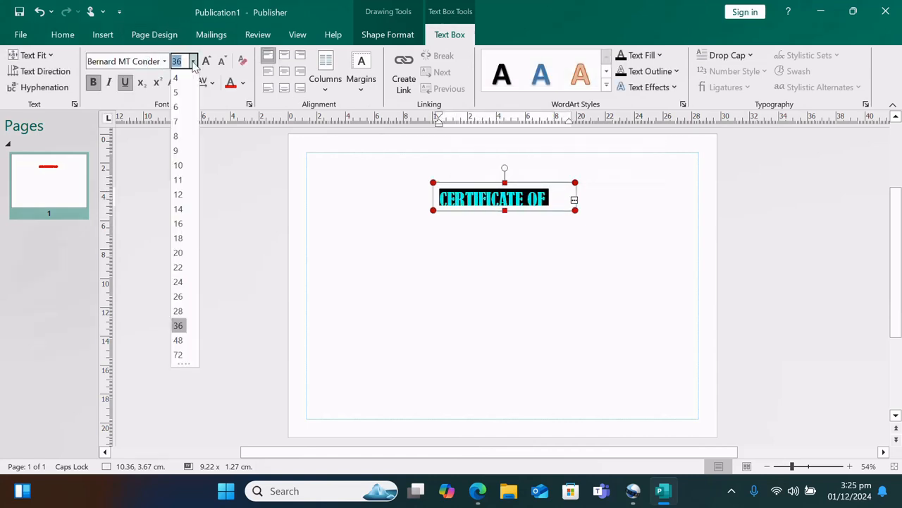
pyautogui.click(178, 340)
pyautogui.click(451, 309)
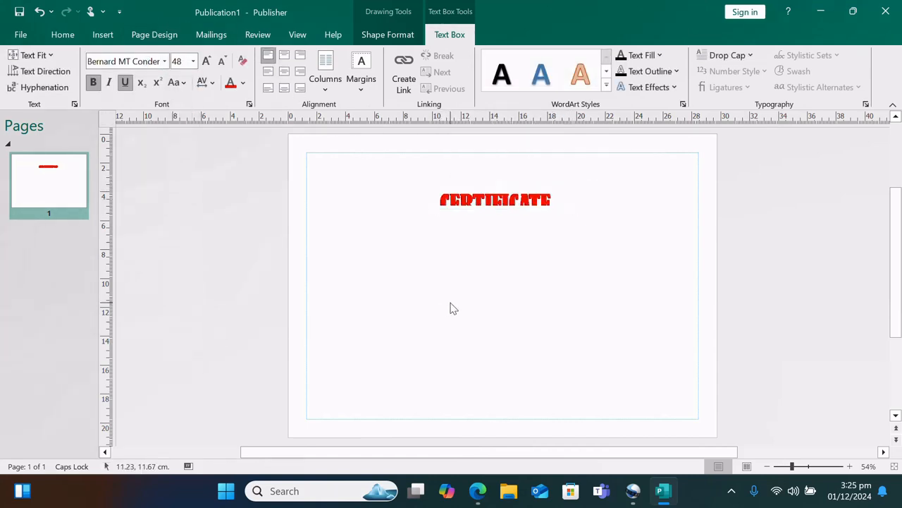
# Widen the title box so MERIT fits on one line and move it to the top centre
pyautogui.click(543, 201)
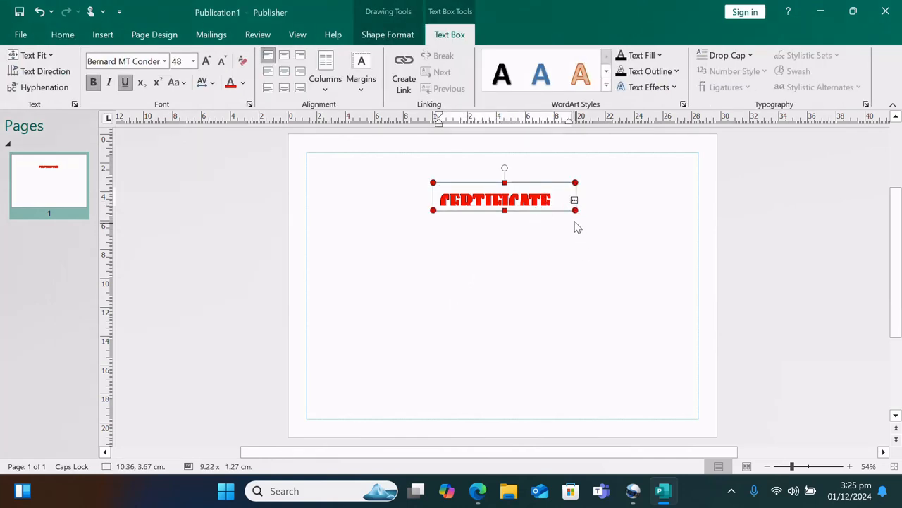
pyautogui.moveTo(575, 209); pyautogui.dragTo(591, 244)
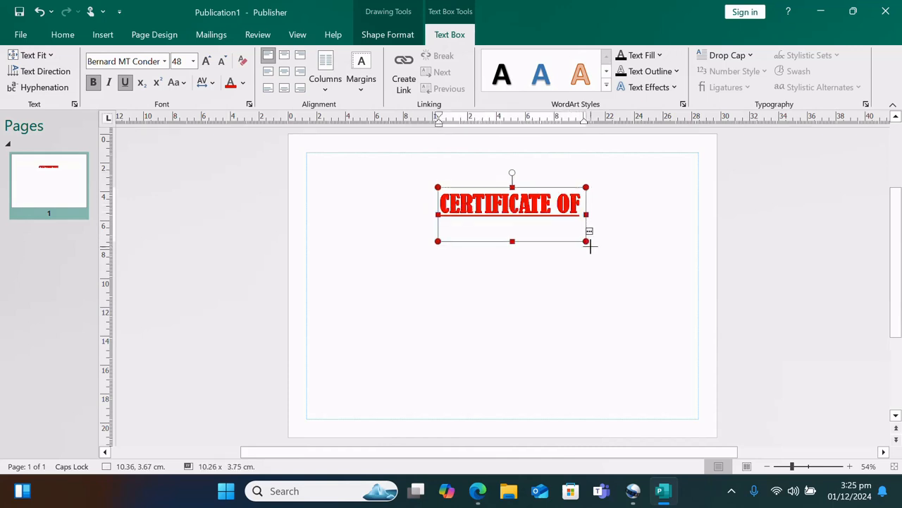
pyautogui.click(566, 314)
pyautogui.click(543, 208)
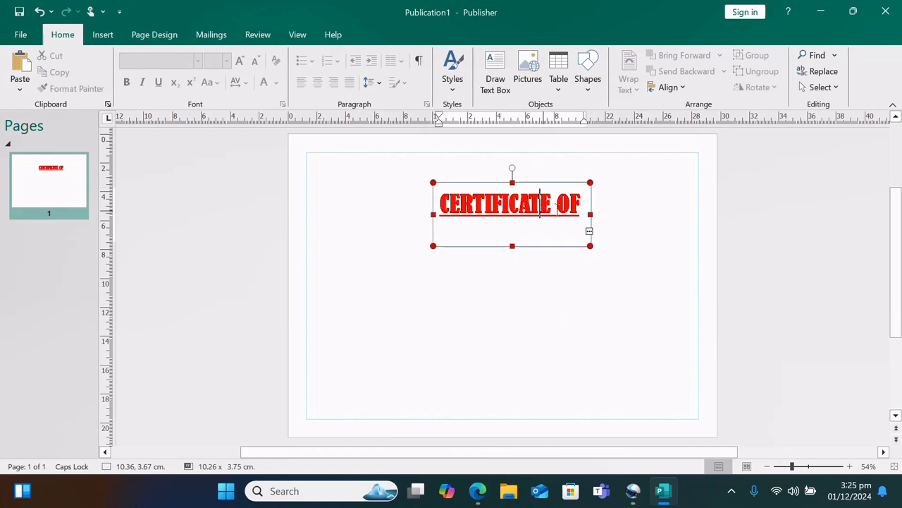
pyautogui.moveTo(586, 213); pyautogui.dragTo(649, 210)
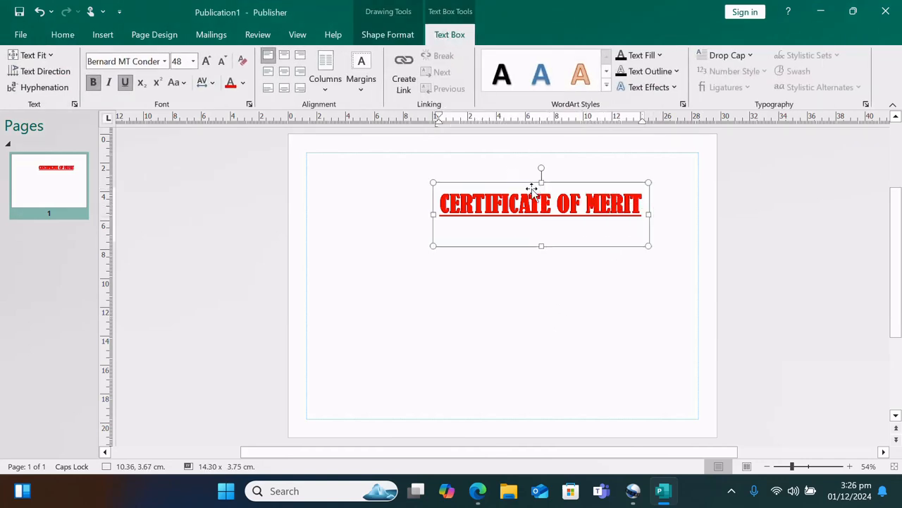
pyautogui.moveTo(532, 189); pyautogui.dragTo(484, 174)
pyautogui.click(510, 318)
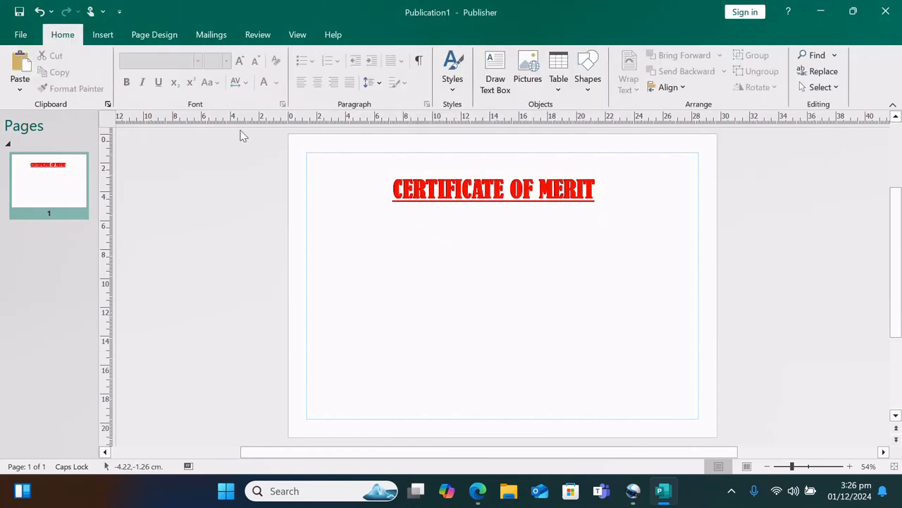
pyautogui.click(471, 192)
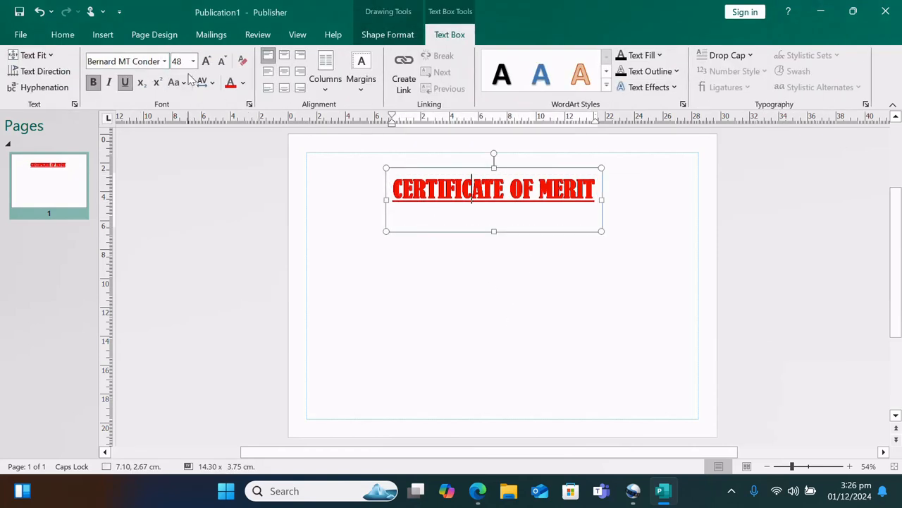
# Align the title to the middle centre of its box, nudging the box slightly left
pyautogui.click(284, 60)
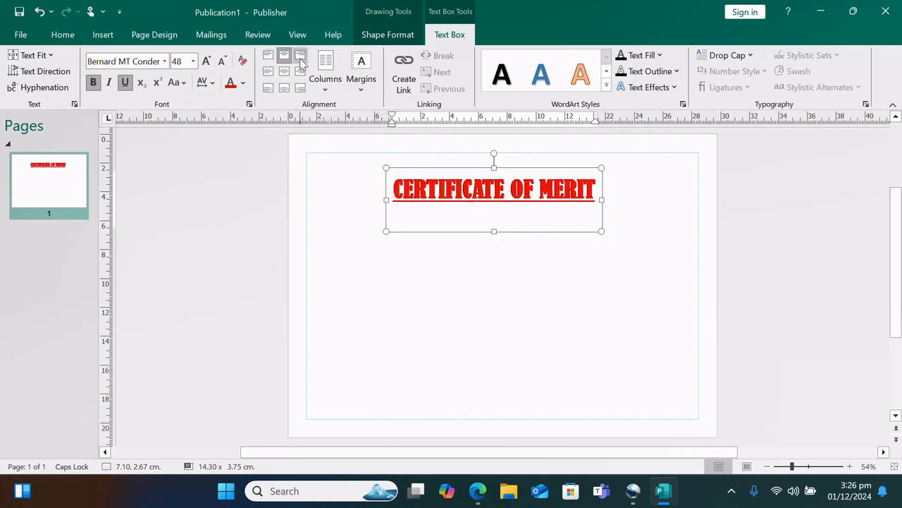
pyautogui.click(301, 56)
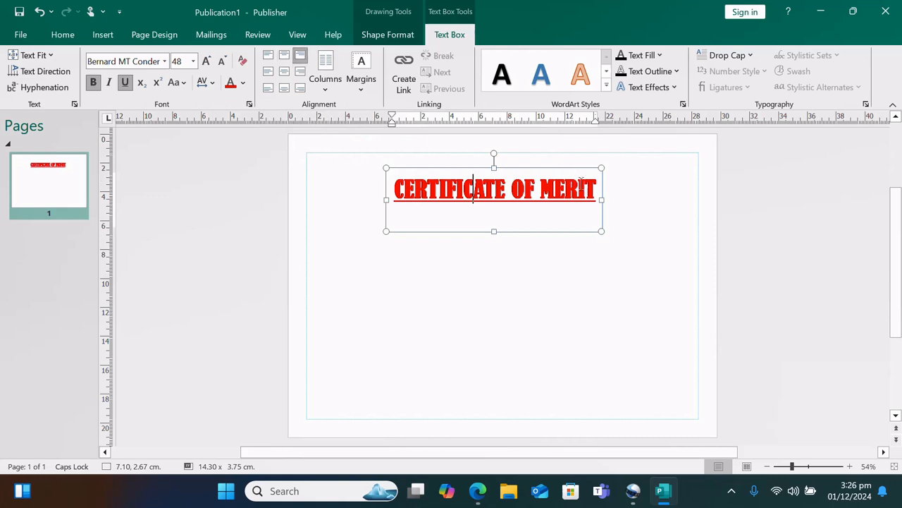
pyautogui.moveTo(581, 178); pyautogui.dragTo(425, 156)
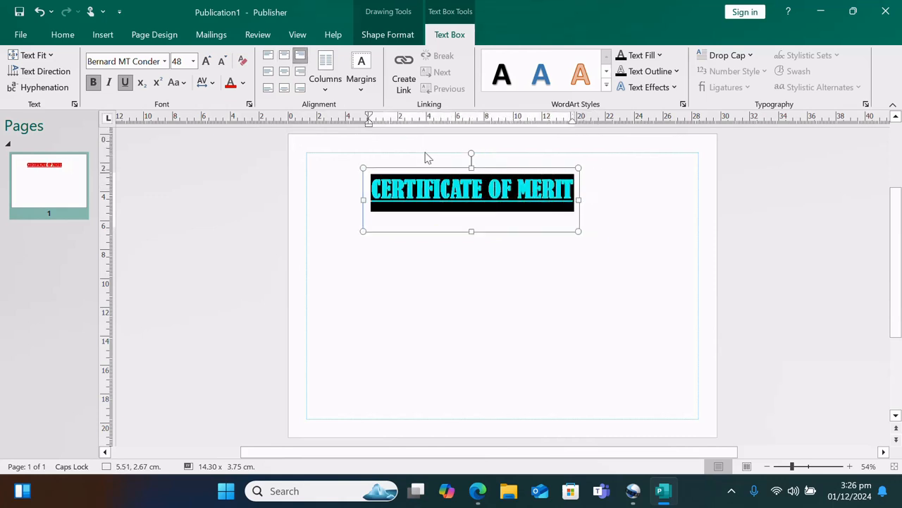
pyautogui.click(270, 57)
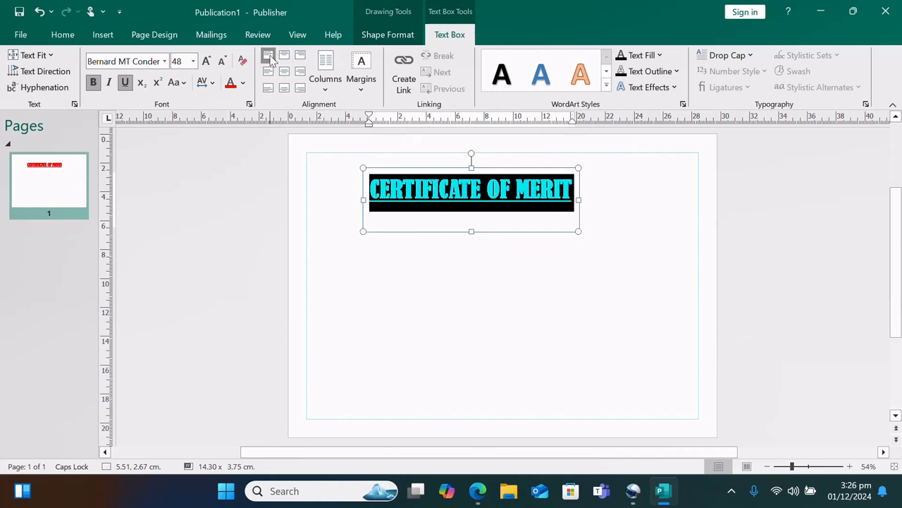
pyautogui.click(299, 56)
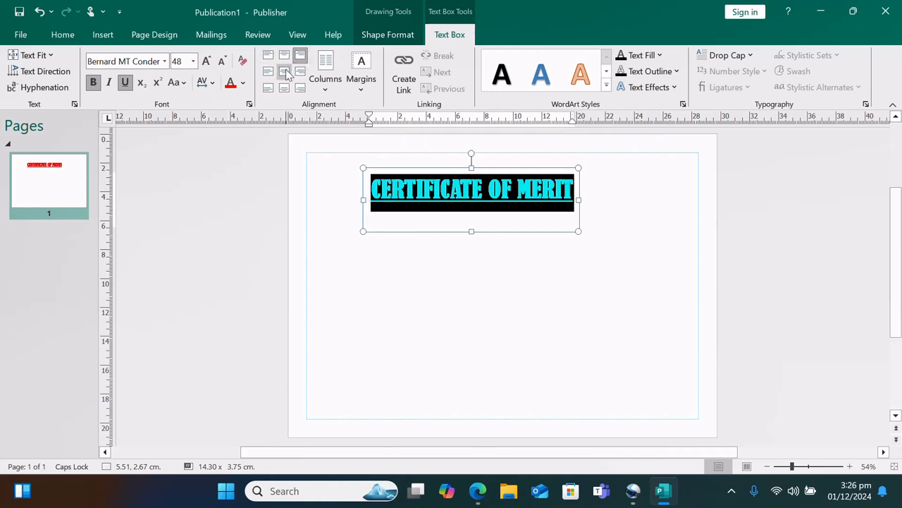
pyautogui.click(284, 71)
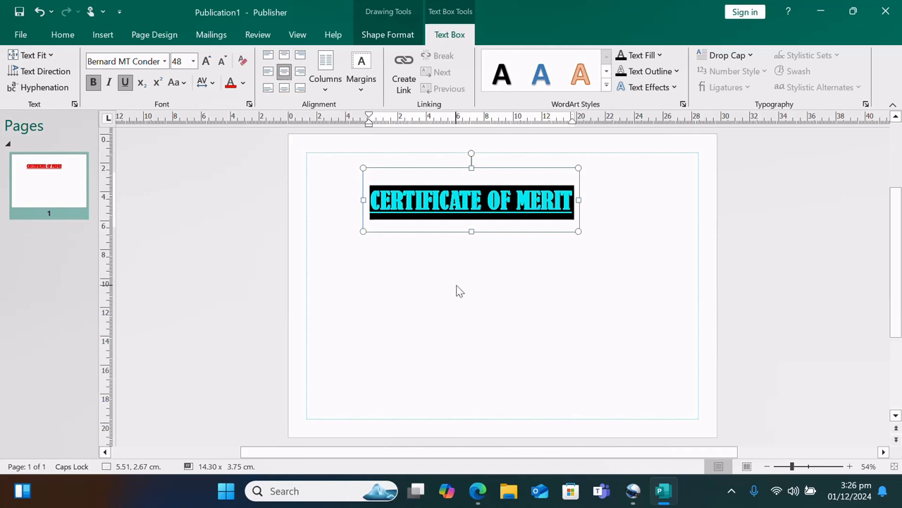
pyautogui.click(268, 71)
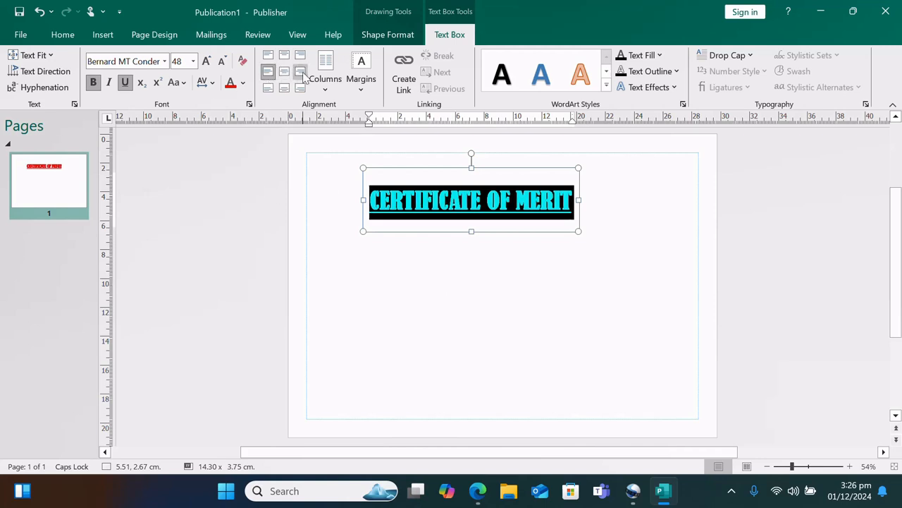
pyautogui.click(300, 72)
pyautogui.click(381, 225)
pyautogui.click(455, 271)
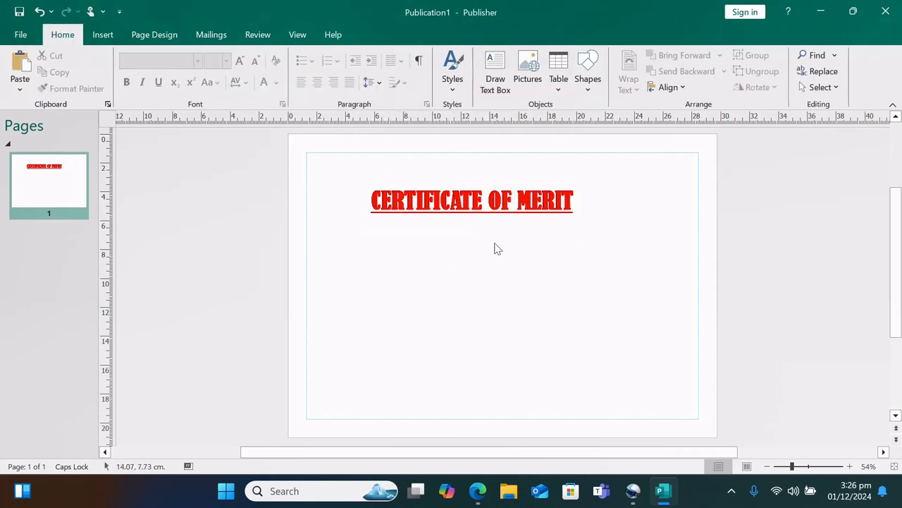
# Try the text fill colours on the title, filling it with yellow
pyautogui.click(531, 203)
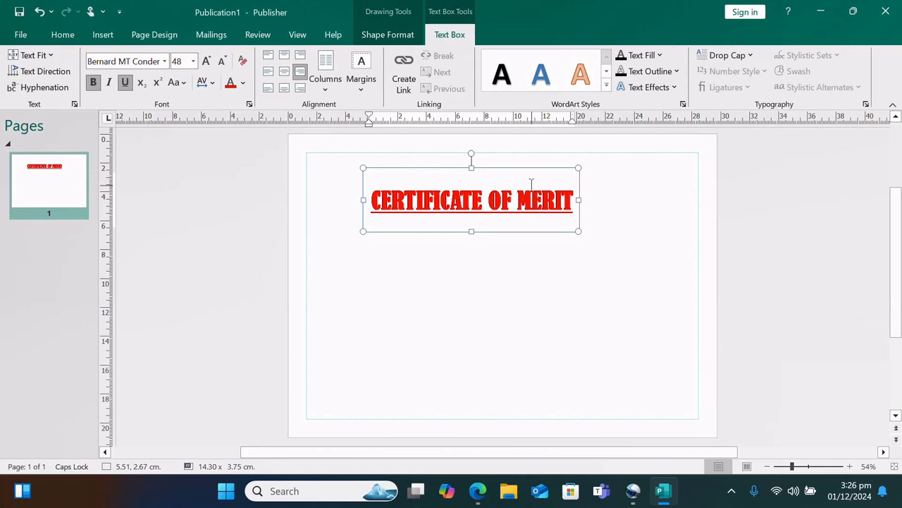
pyautogui.click(661, 56)
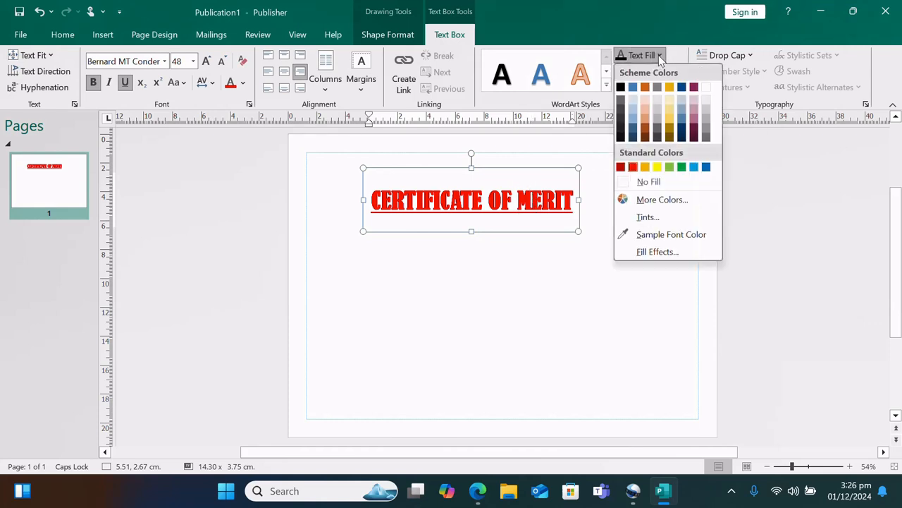
pyautogui.click(655, 175)
pyautogui.moveTo(571, 203); pyautogui.dragTo(370, 203)
pyautogui.click(619, 59)
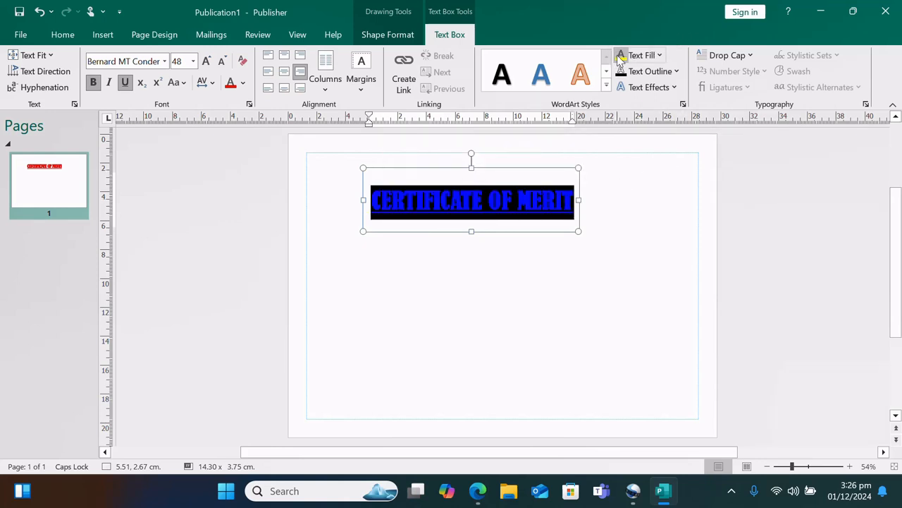
pyautogui.click(608, 219)
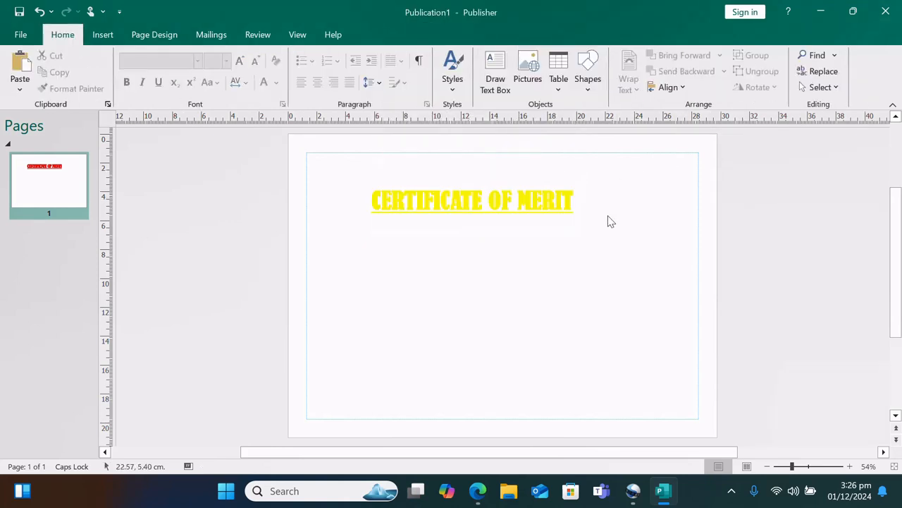
# Change the title's font colour to green and shift its box slightly right
pyautogui.click(572, 202)
pyautogui.moveTo(572, 202); pyautogui.dragTo(459, 200)
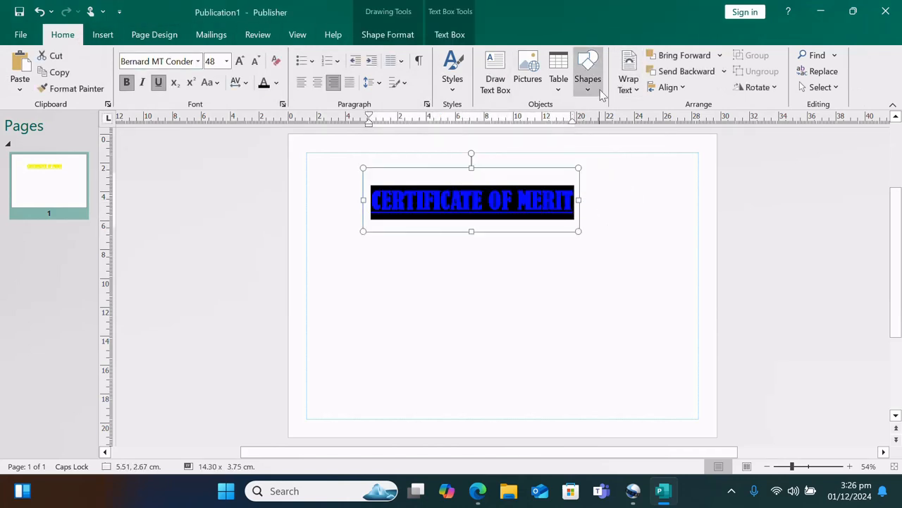
pyautogui.click(275, 83)
pyautogui.click(325, 196)
pyautogui.click(405, 293)
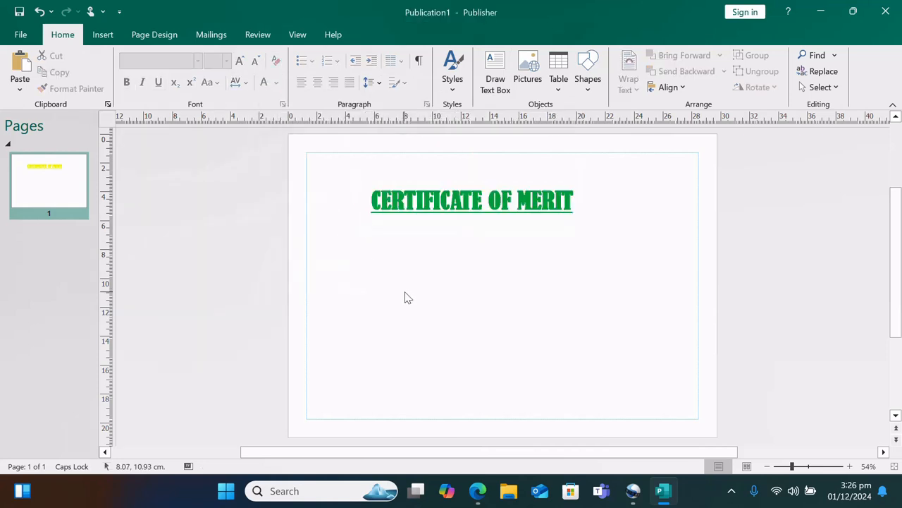
pyautogui.click(554, 206)
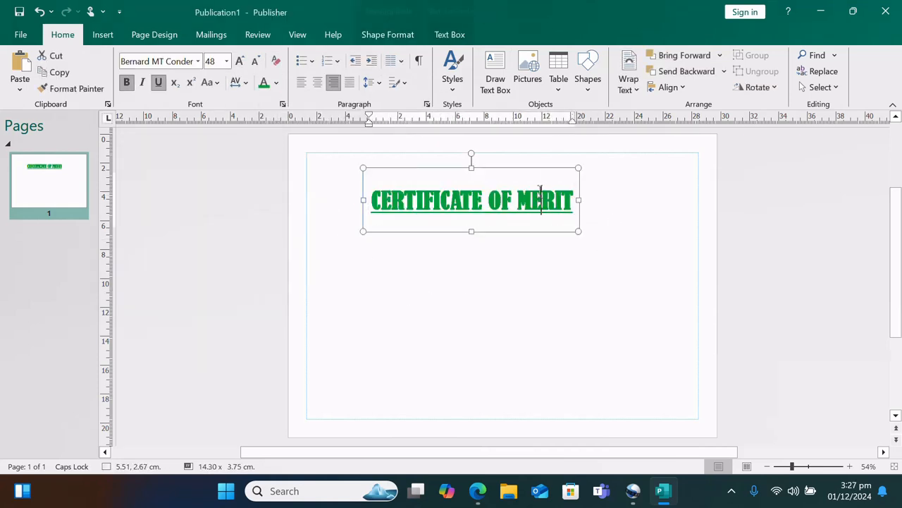
pyautogui.moveTo(564, 172); pyautogui.dragTo(584, 173)
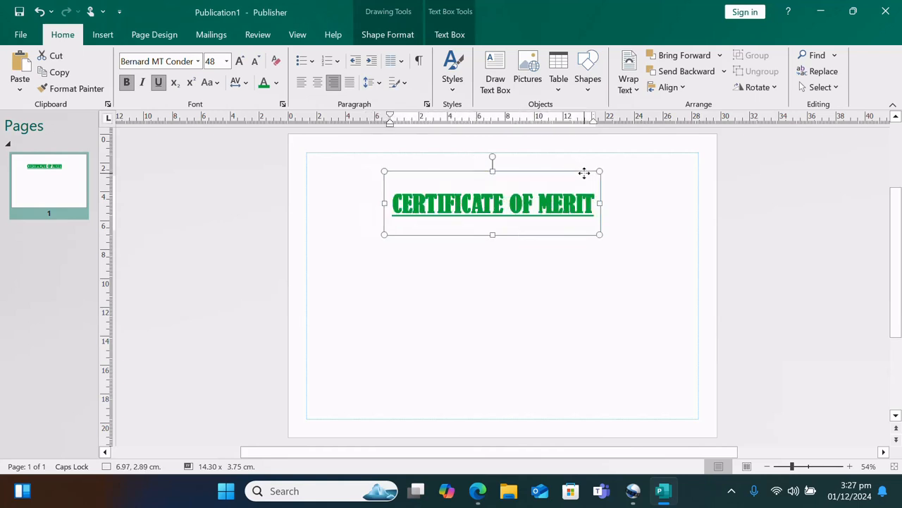
pyautogui.click(511, 303)
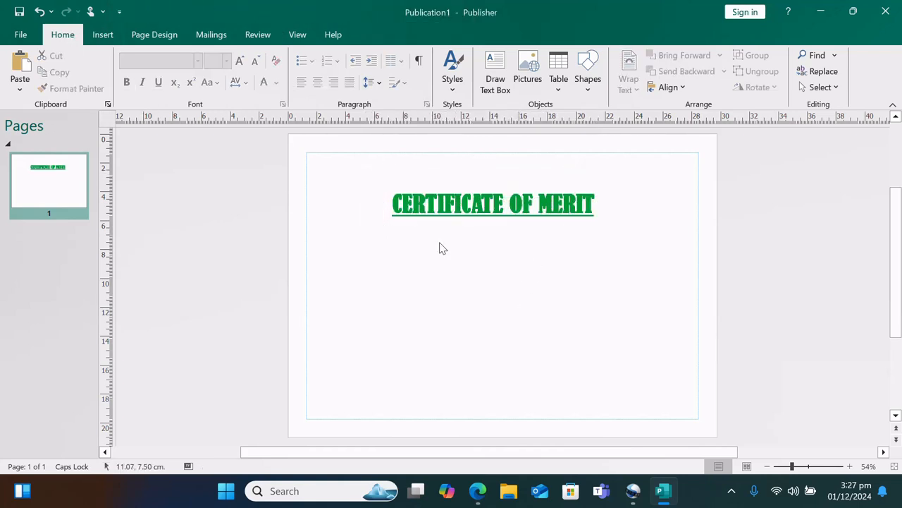
pyautogui.click(480, 204)
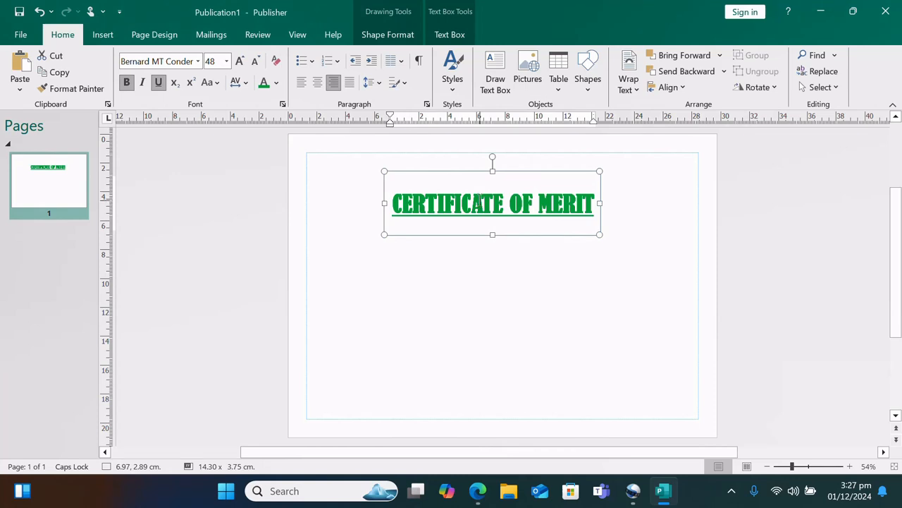
pyautogui.click(525, 83)
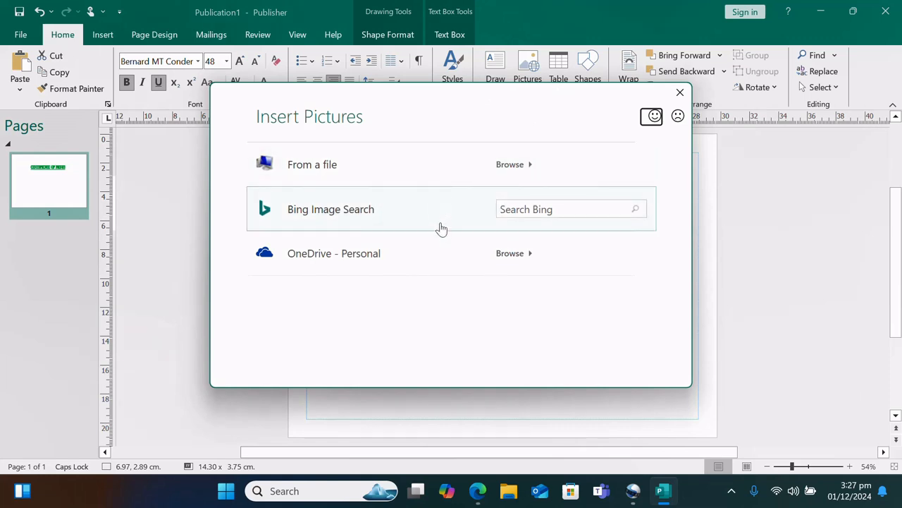
pyautogui.press('Escape')
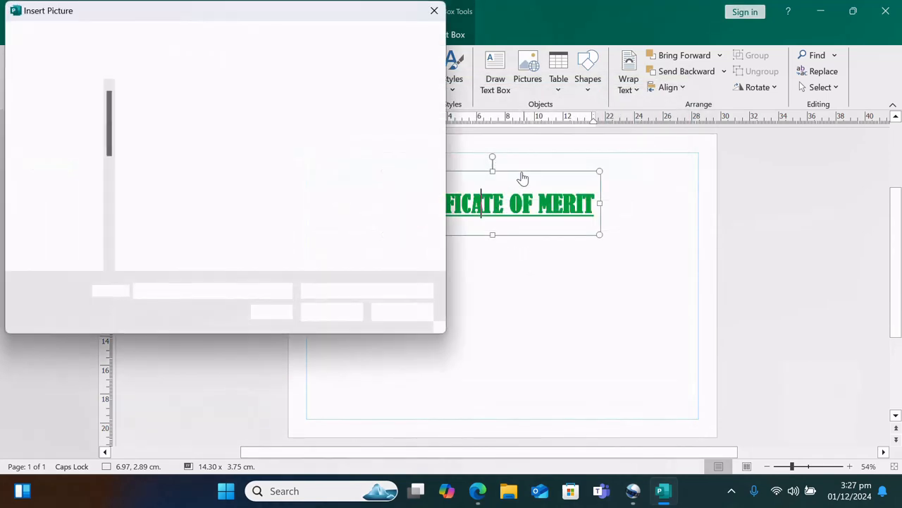
pyautogui.click(325, 126)
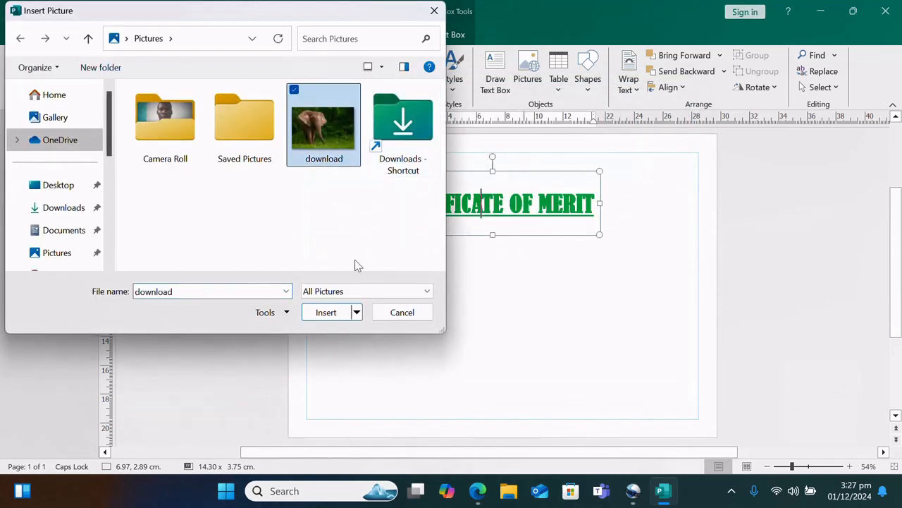
pyautogui.click(326, 312)
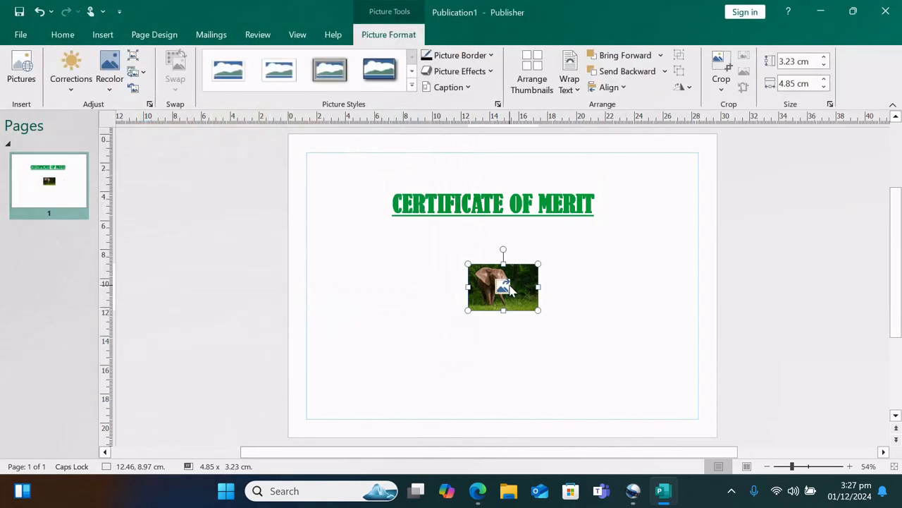
pyautogui.moveTo(508, 289)
pyautogui.mouseDown()
pyautogui.moveTo(485, 270)
pyautogui.moveTo(492, 282)
pyautogui.mouseUp()
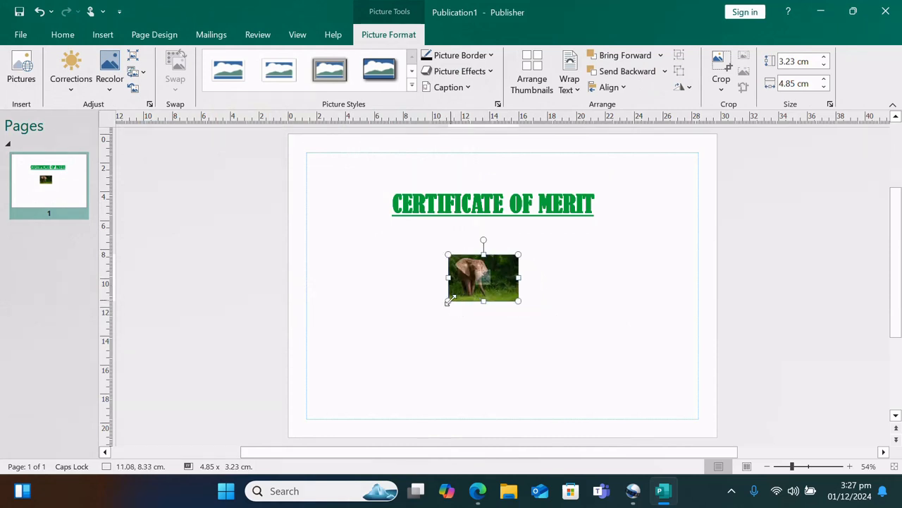
pyautogui.moveTo(449, 302); pyautogui.dragTo(377, 348)
pyautogui.moveTo(519, 254); pyautogui.dragTo(614, 363)
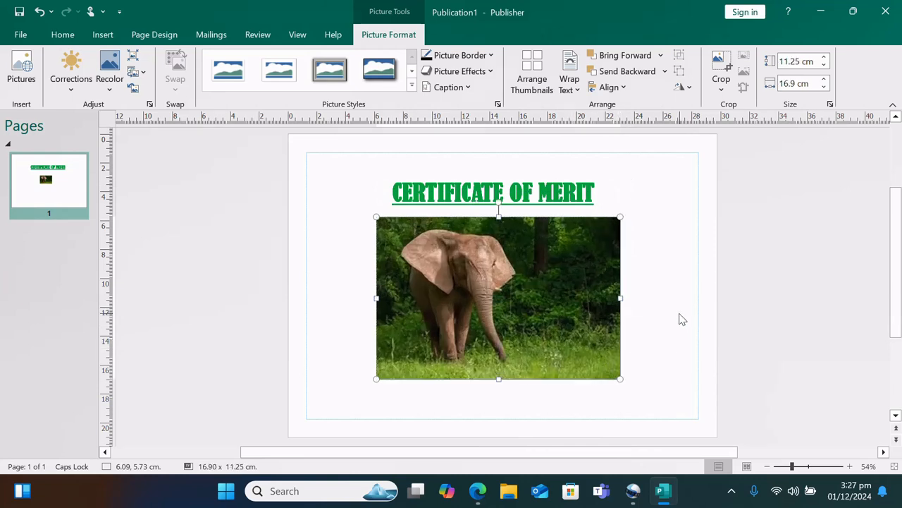
pyautogui.click(682, 319)
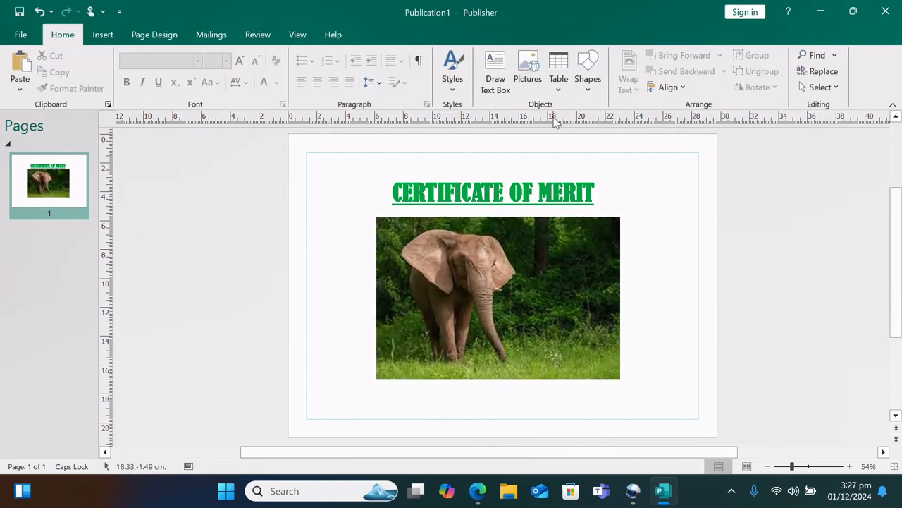
pyautogui.click(593, 275)
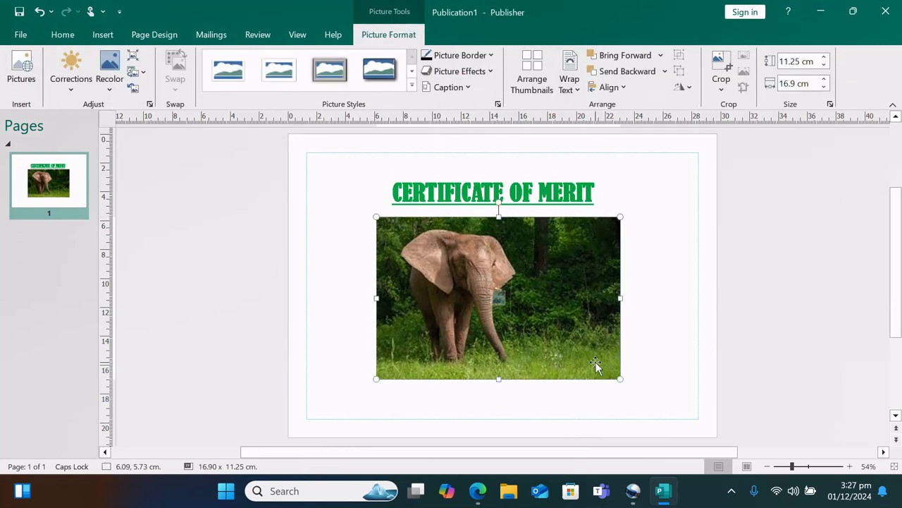
pyautogui.hotkey('ctrl', 'z')
pyautogui.hotkey('ctrl', 'z')
pyautogui.hotkey('ctrl', 'z')
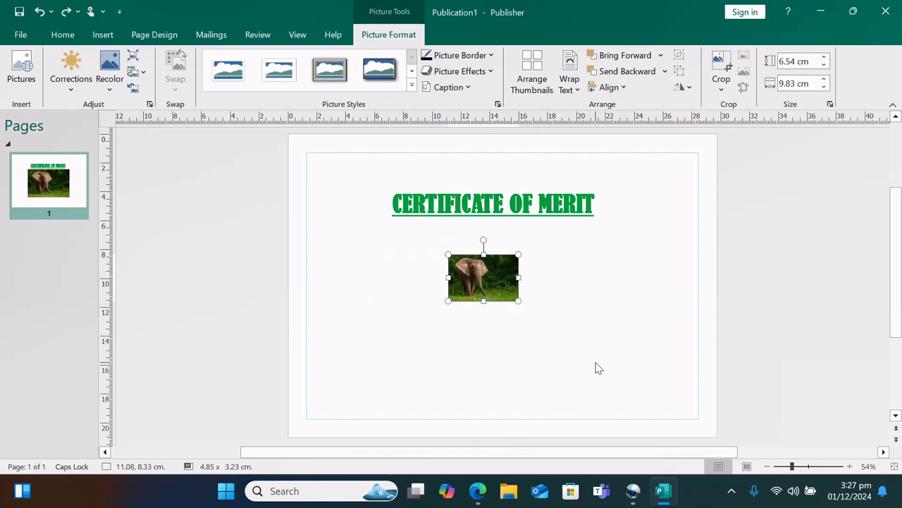
pyautogui.hotkey('ctrl', 'z')
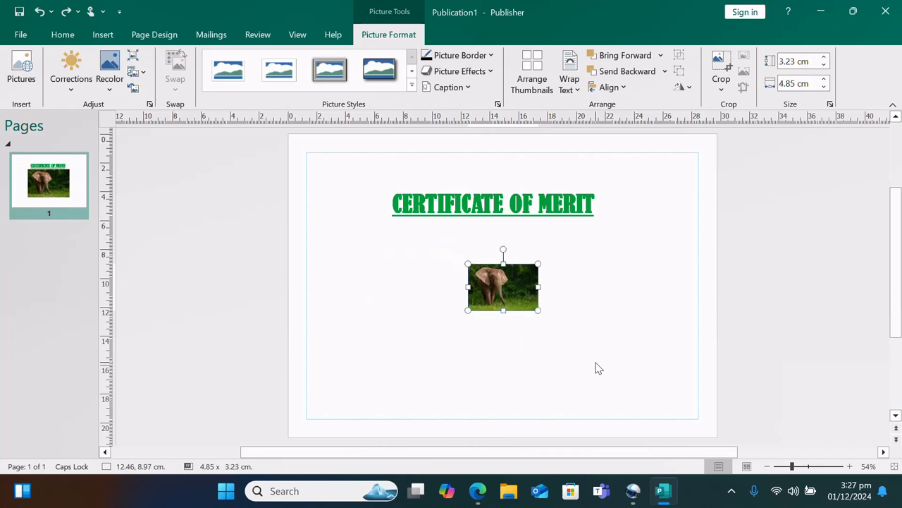
pyautogui.hotkey('ctrl', 'z')
pyautogui.click(596, 367)
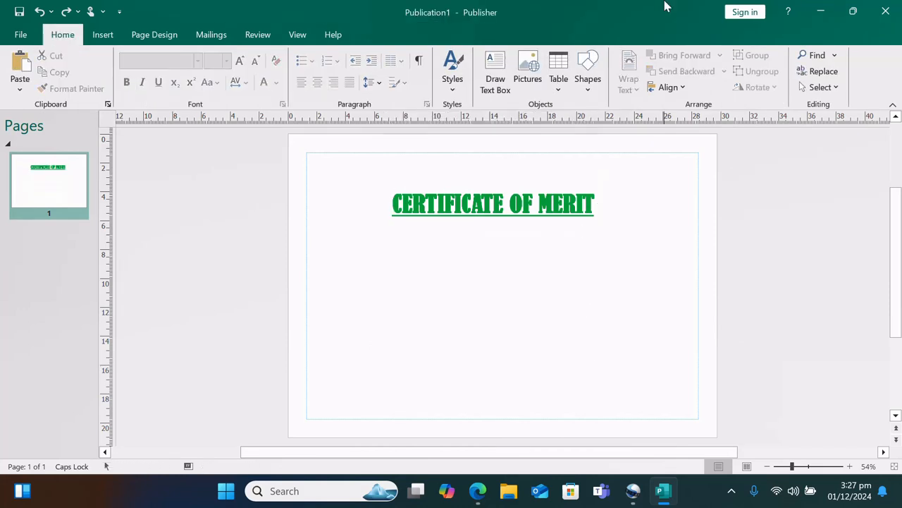
# Insert a trial 4 by 5 table under the title, undo it, and bring up the Shapes gallery
pyautogui.click(557, 86)
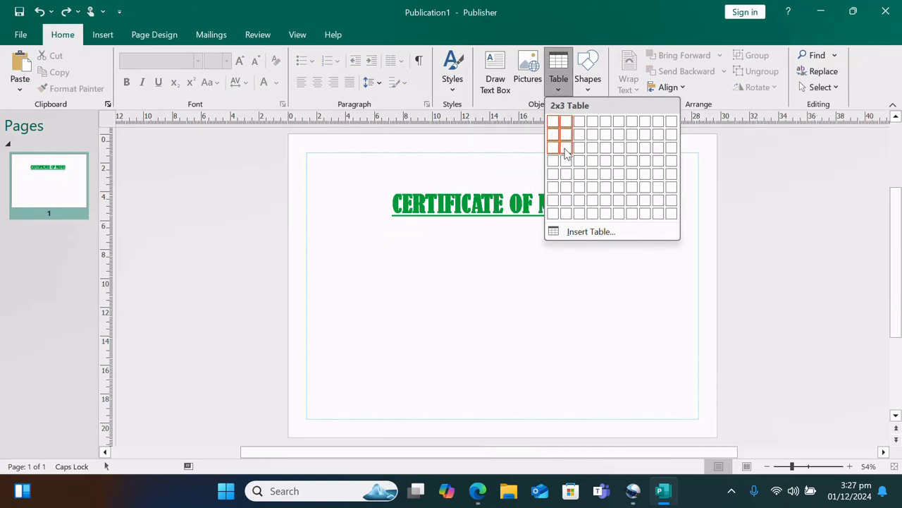
pyautogui.click(598, 175)
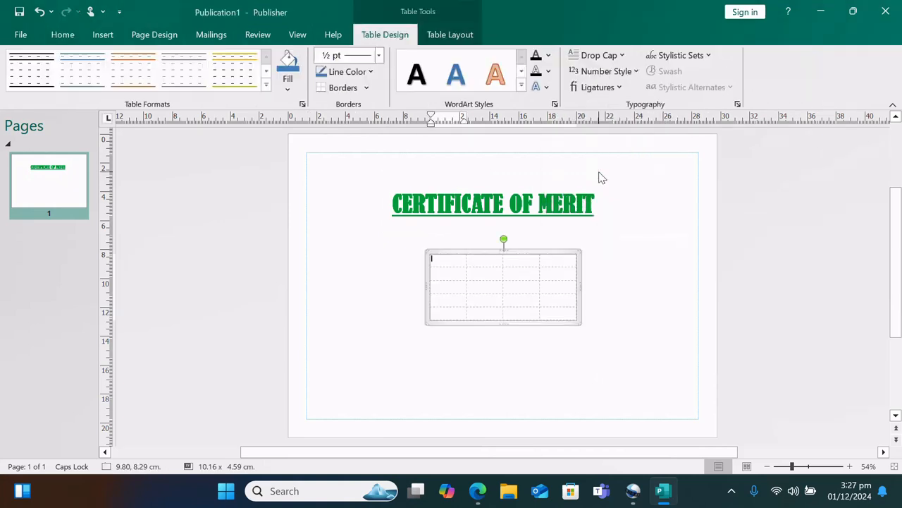
pyautogui.click(595, 284)
pyautogui.click(539, 282)
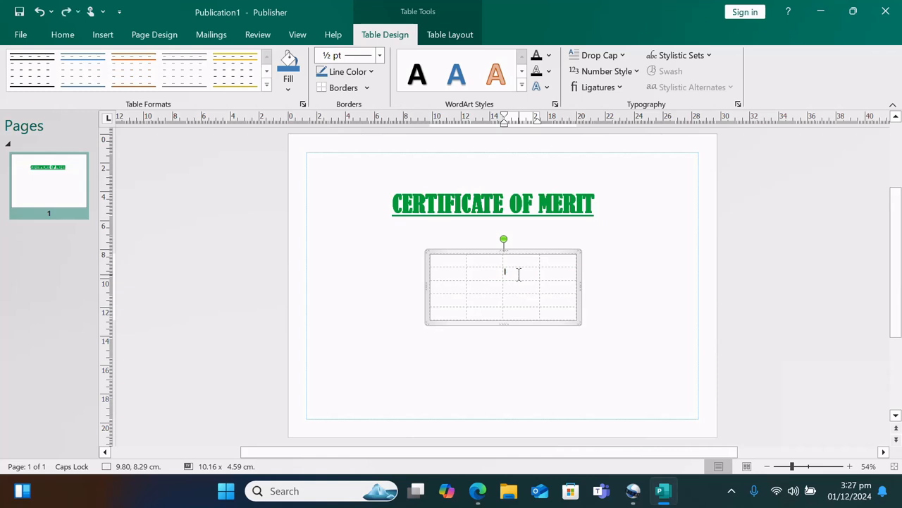
pyautogui.hotkey('ctrl', 'z')
pyautogui.hotkey('ctrl', 'z')
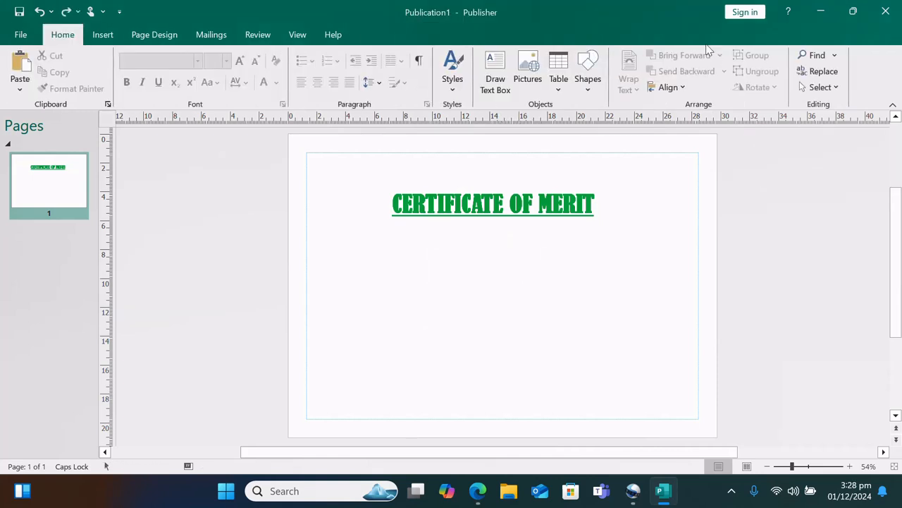
pyautogui.click(588, 79)
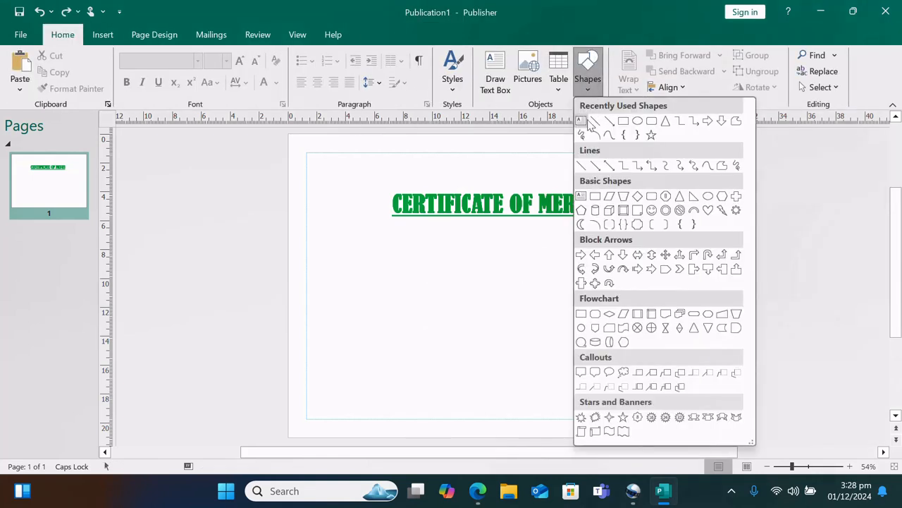
pyautogui.click(638, 123)
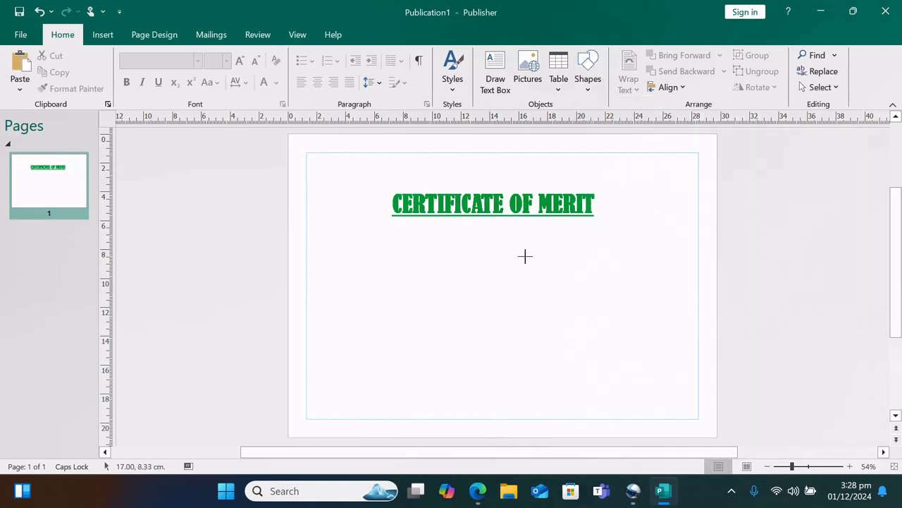
pyautogui.moveTo(463, 250)
pyautogui.mouseDown()
pyautogui.moveTo(537, 306)
pyautogui.moveTo(566, 362)
pyautogui.moveTo(578, 362)
pyautogui.mouseUp()
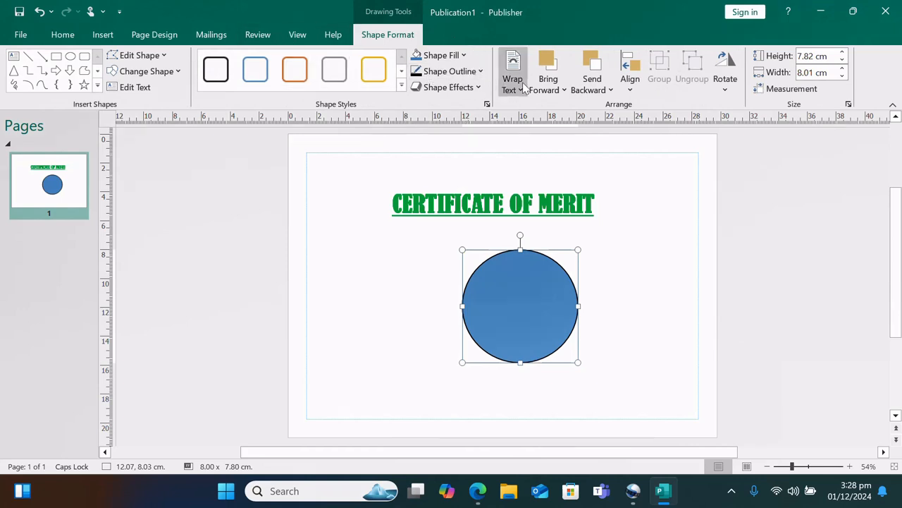
pyautogui.click(464, 57)
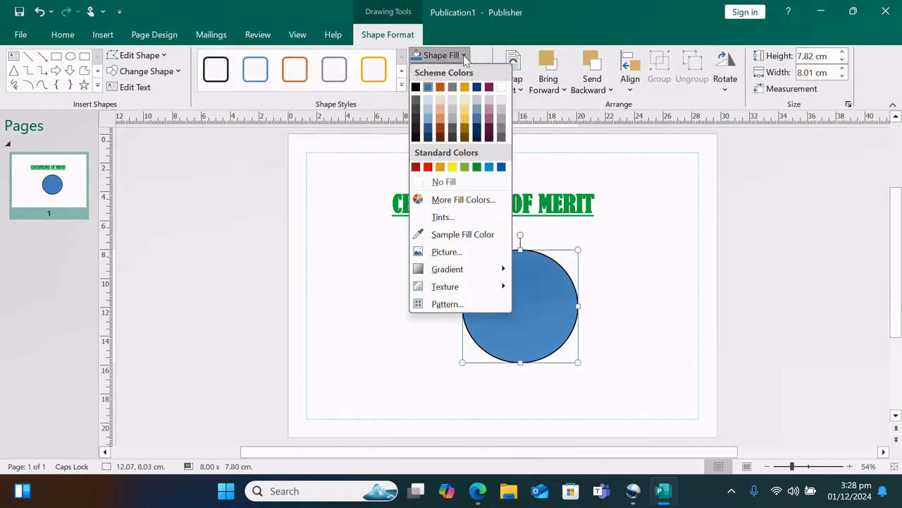
pyautogui.click(451, 167)
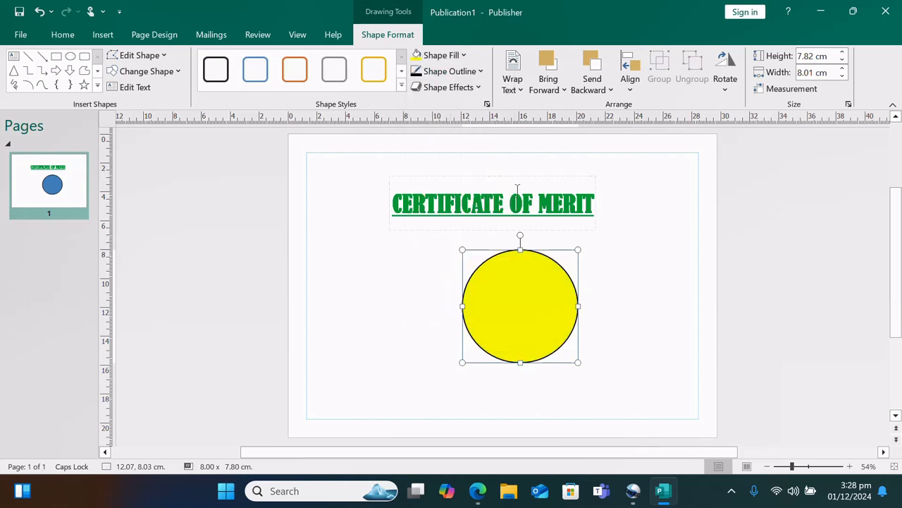
pyautogui.click(482, 71)
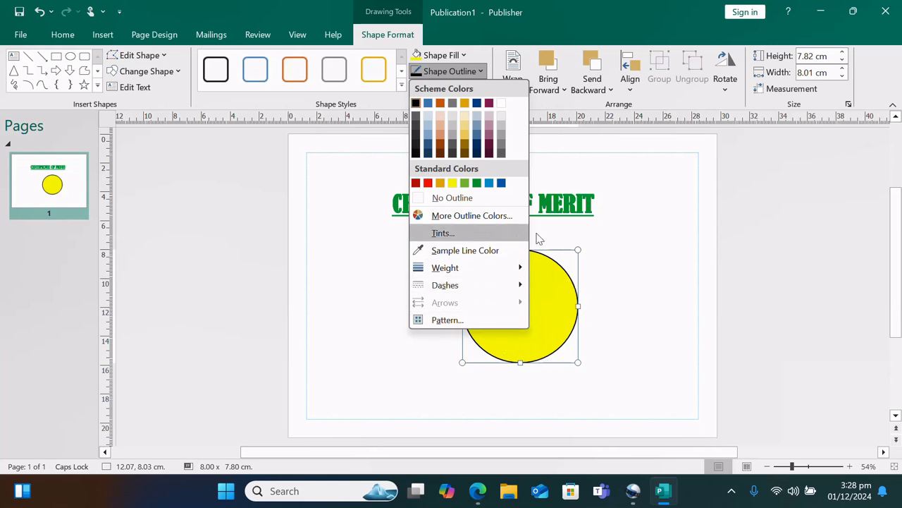
pyautogui.click(428, 183)
pyautogui.click(607, 253)
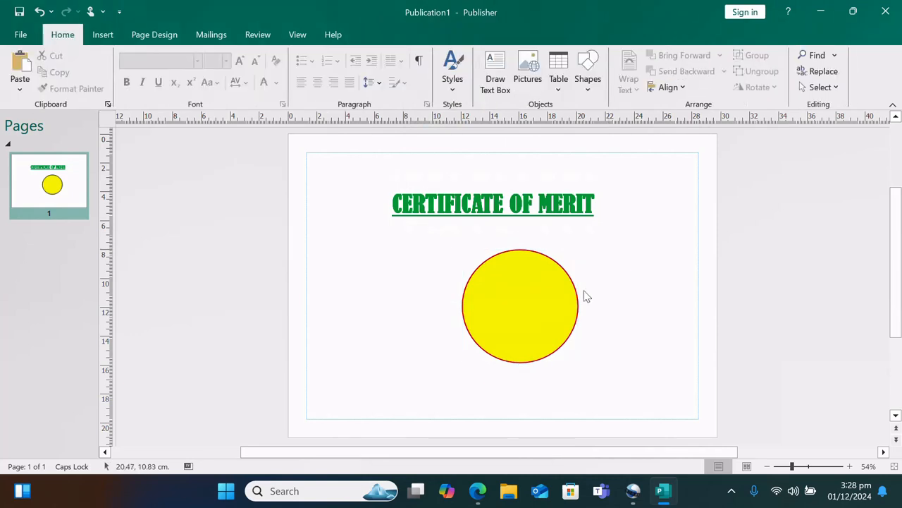
pyautogui.click(548, 313)
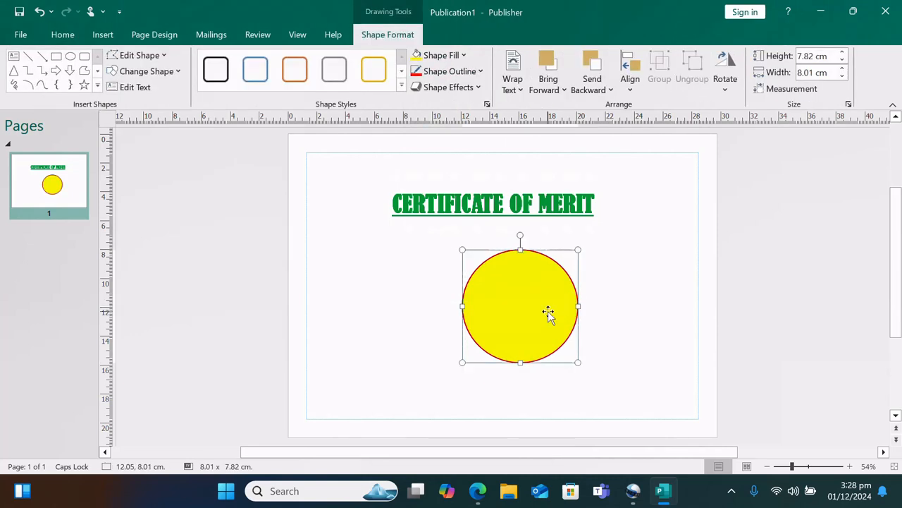
pyautogui.press('Delete')
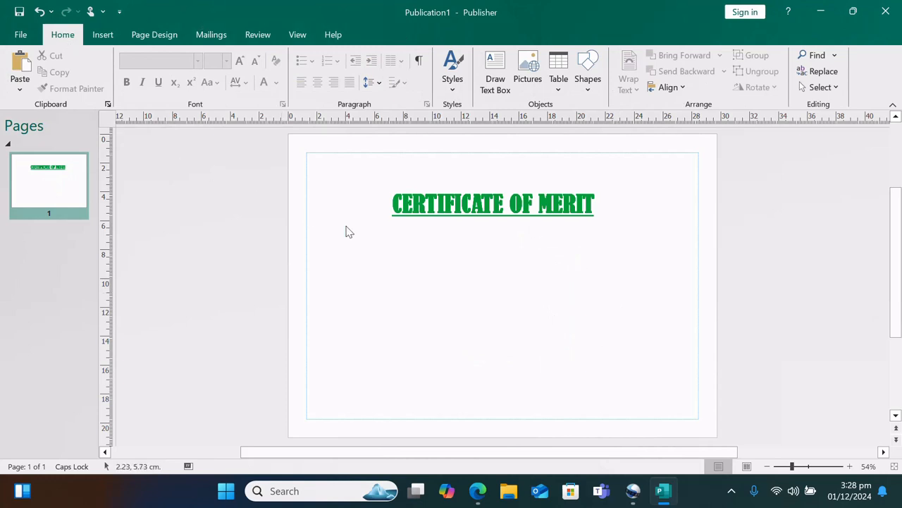
# Left-align the CERTIFICATE OF MERIT title text, leaving bullets and numbering unapplied
pyautogui.click(387, 232)
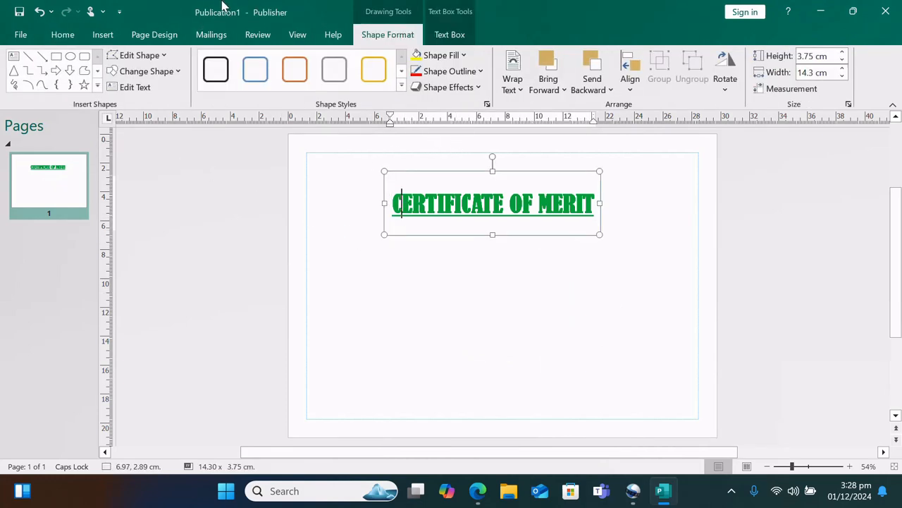
pyautogui.click(64, 36)
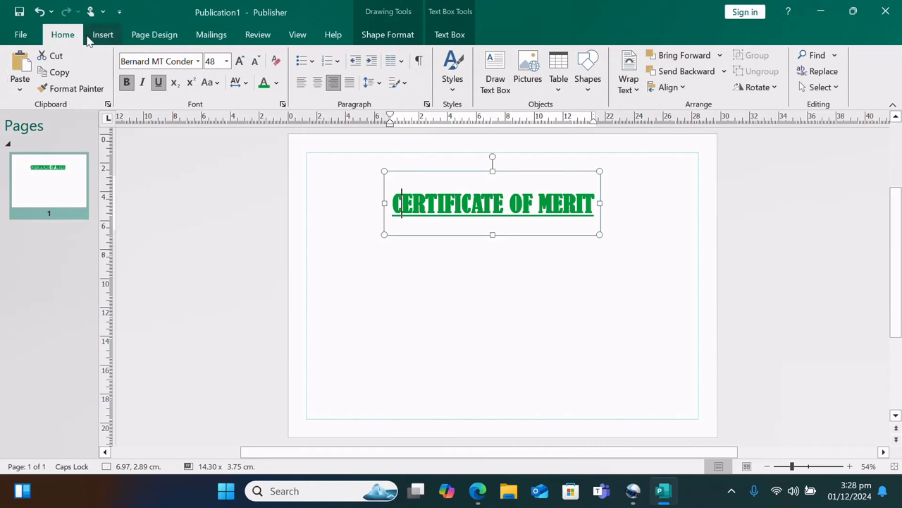
pyautogui.click(309, 61)
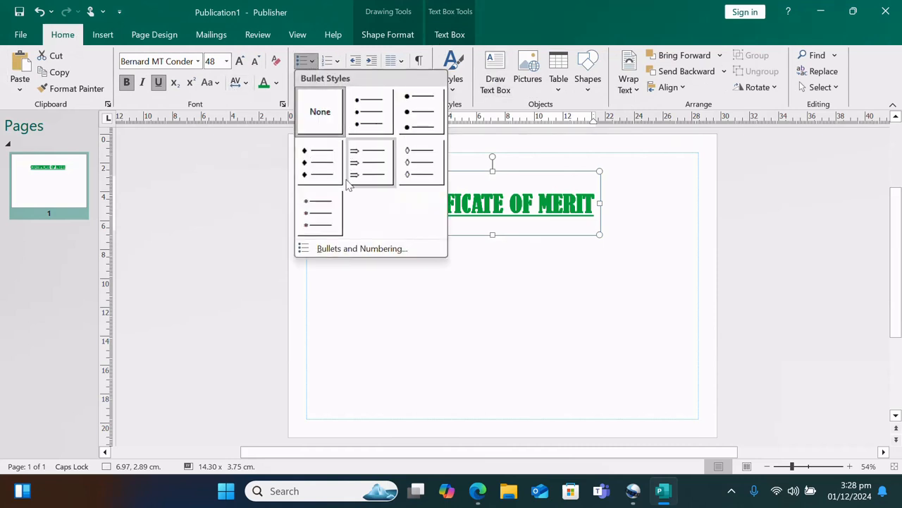
pyautogui.click(444, 291)
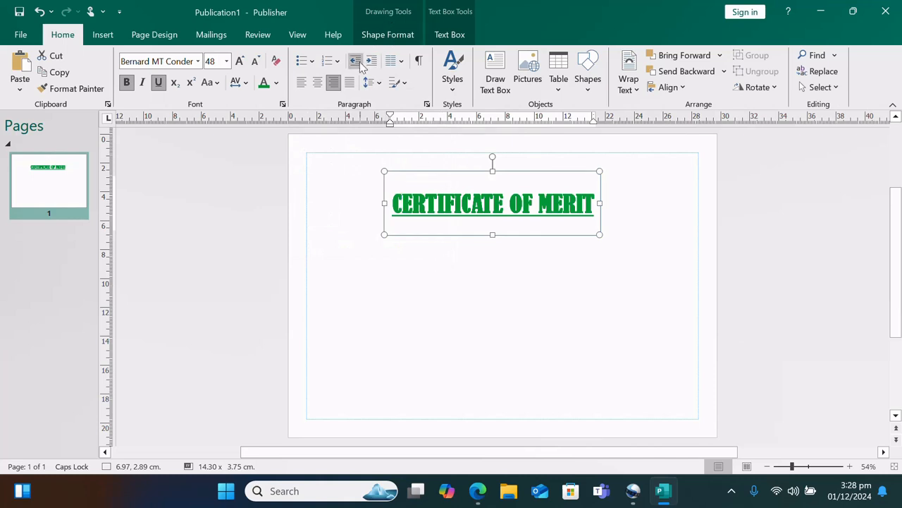
pyautogui.click(302, 83)
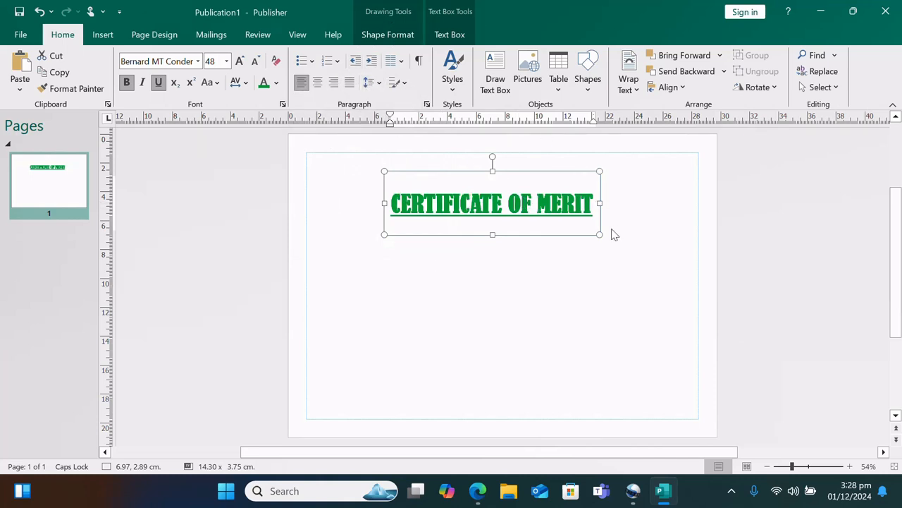
pyautogui.click(337, 61)
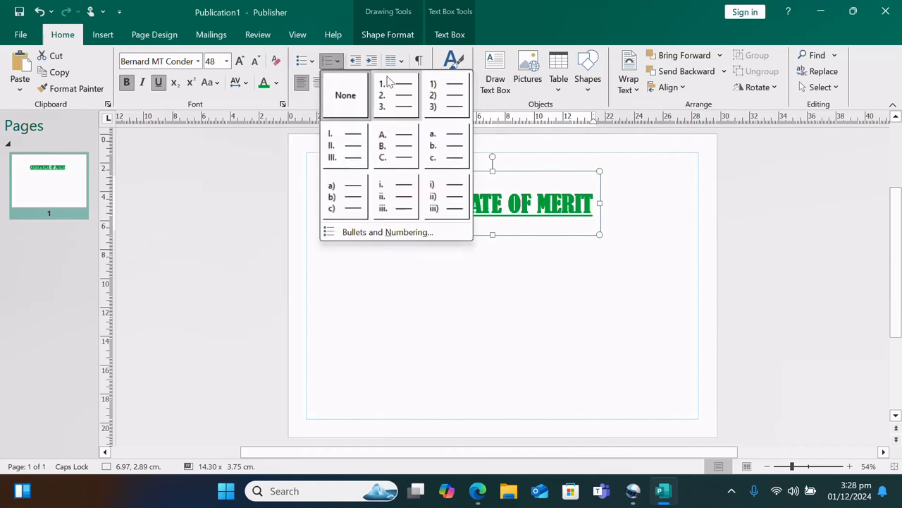
pyautogui.click(345, 313)
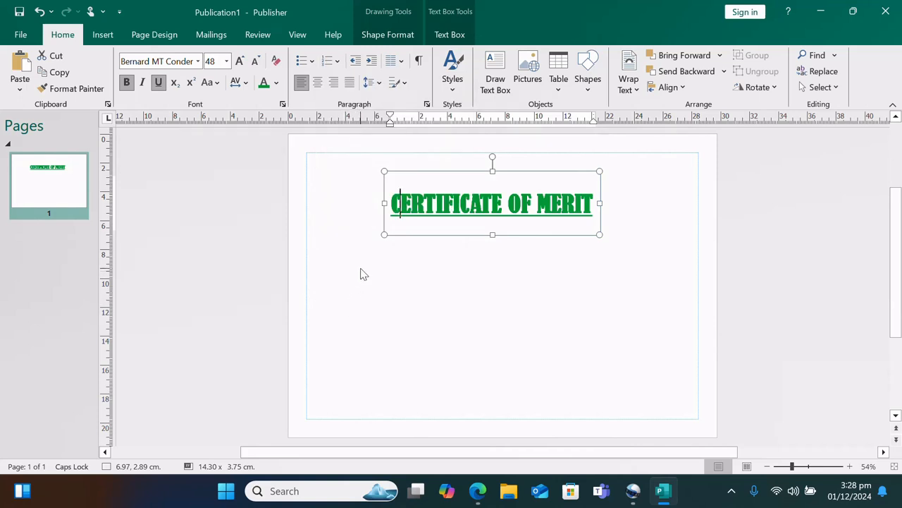
pyautogui.click(102, 35)
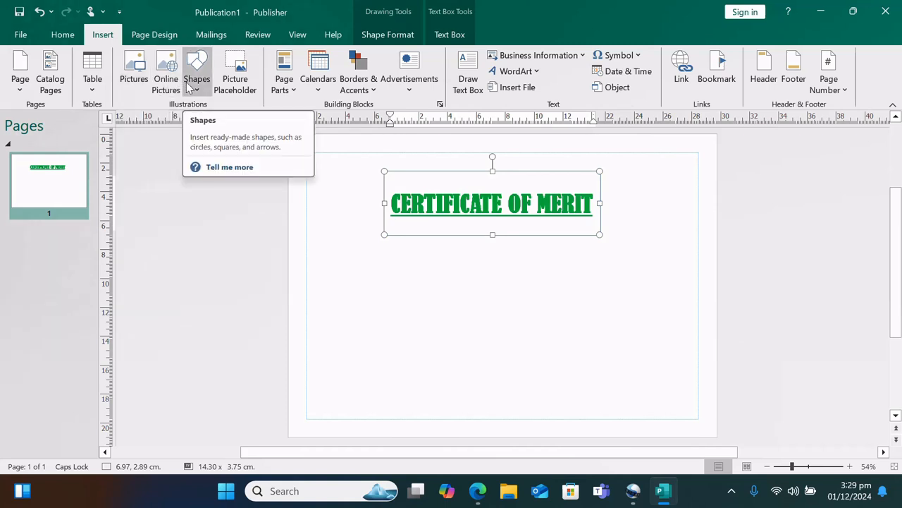
# Add the sunflower sidebar page part below the title at left, enlarged to about 14.84 x 10.27 cm
pyautogui.click(290, 89)
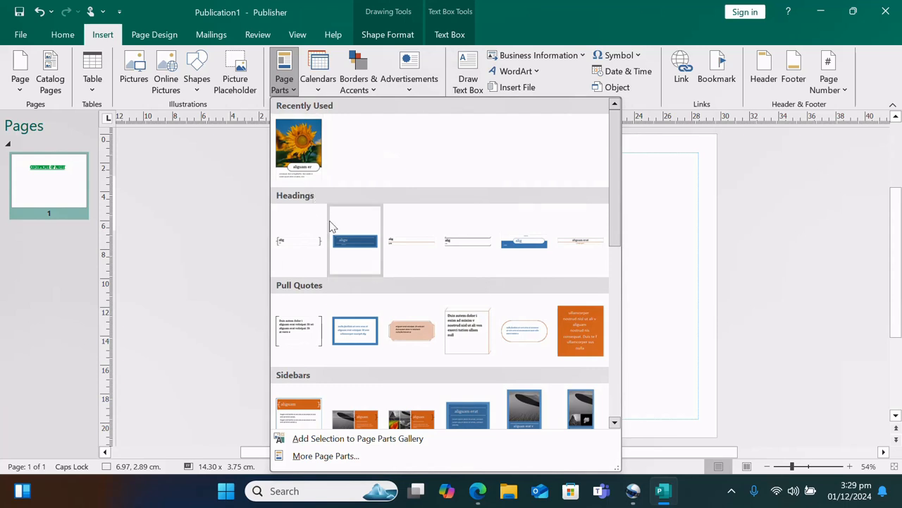
pyautogui.scroll(-5, 398, 289)
pyautogui.scroll(10, 401, 286)
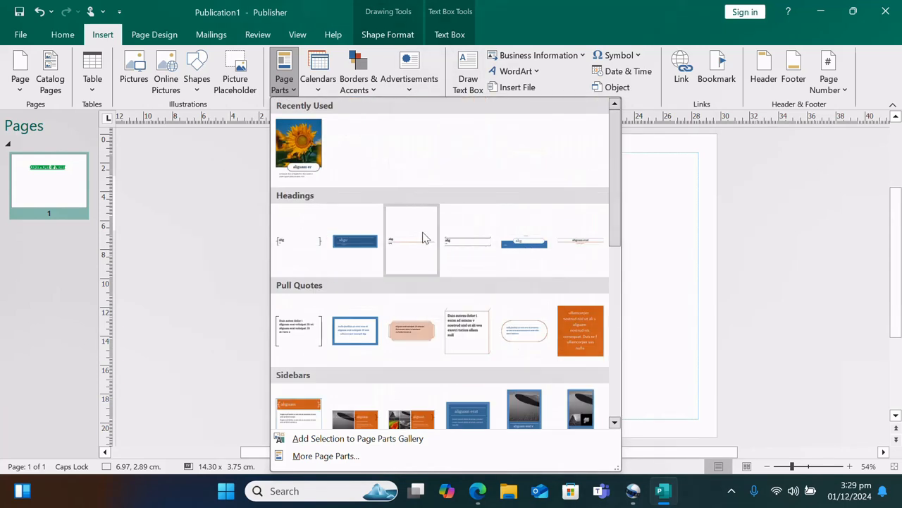
pyautogui.scroll(-3, 386, 323)
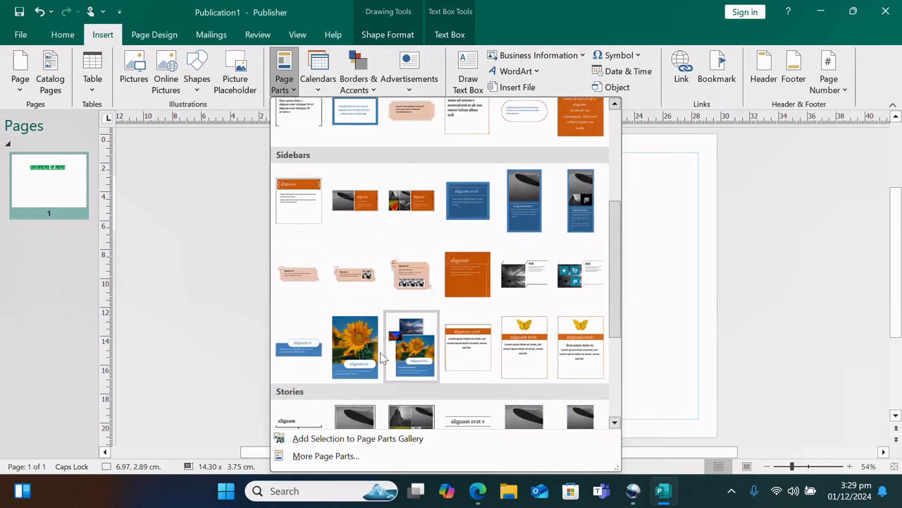
pyautogui.click(354, 351)
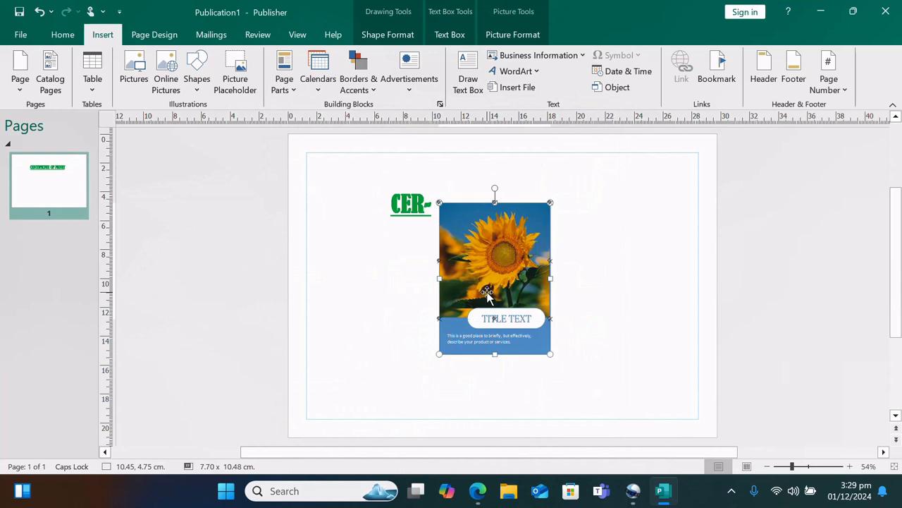
pyautogui.moveTo(486, 295); pyautogui.dragTo(411, 323)
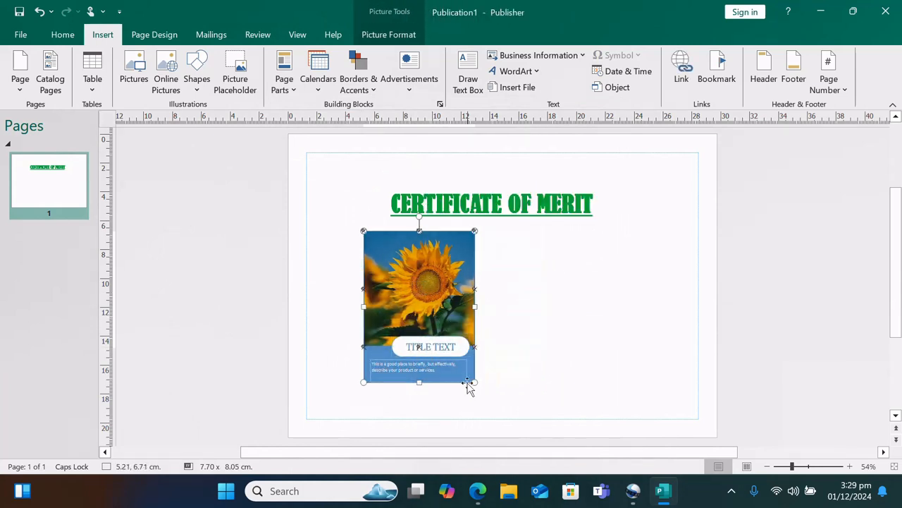
pyautogui.moveTo(472, 383); pyautogui.dragTo(527, 411)
pyautogui.moveTo(364, 230); pyautogui.dragTo(313, 217)
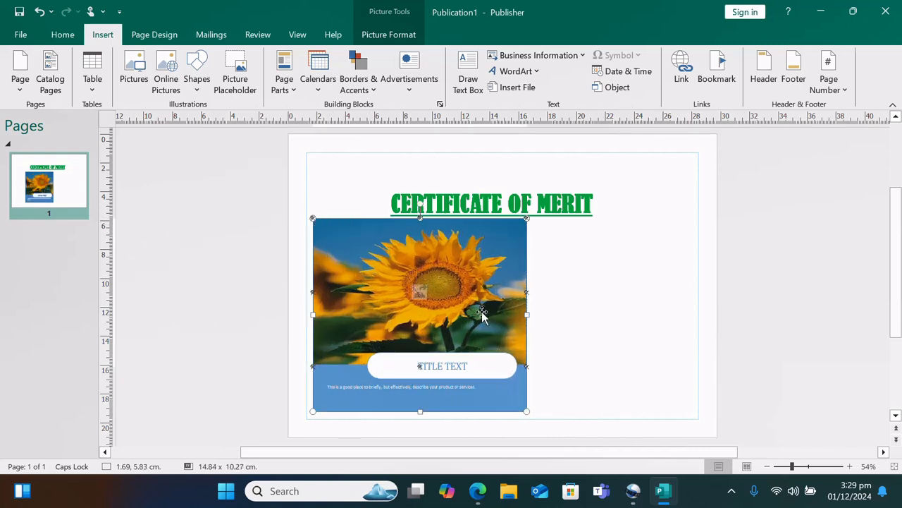
# Replace the sidebar's TITLE TEXT caption with the recipient's name and start new description text 'AM'
pyautogui.tripleClick(462, 365)
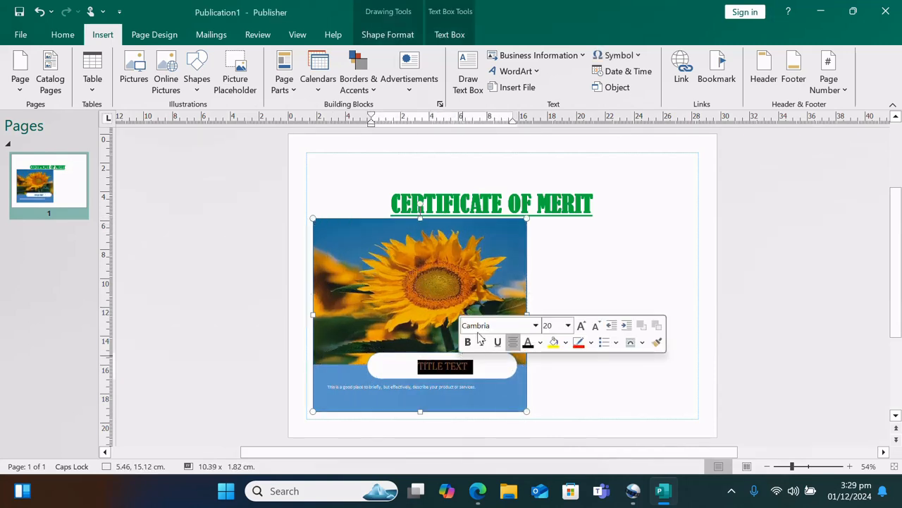
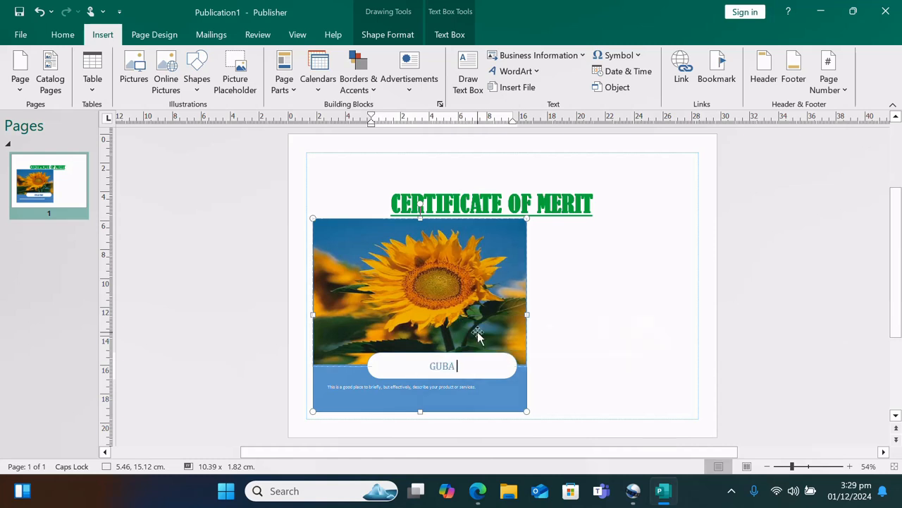
pyautogui.tripleClick(403, 387)
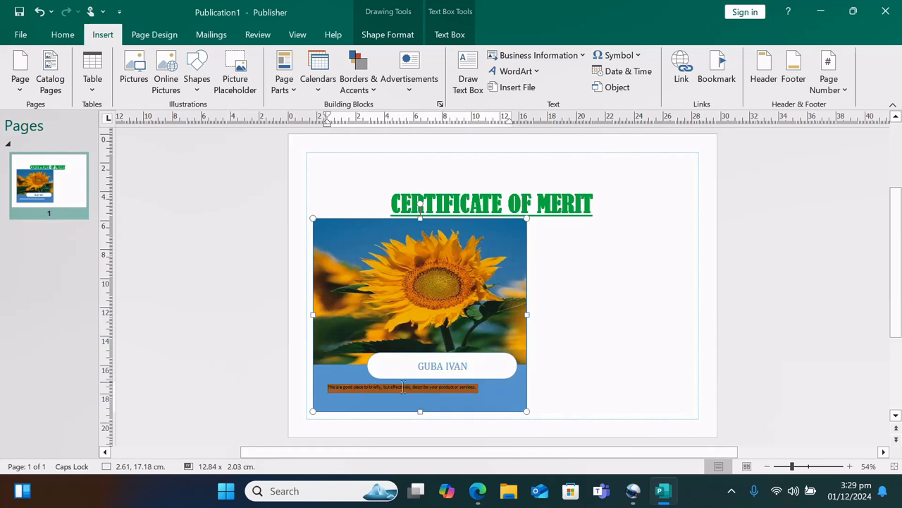
pyautogui.write('AM A STUDENT')
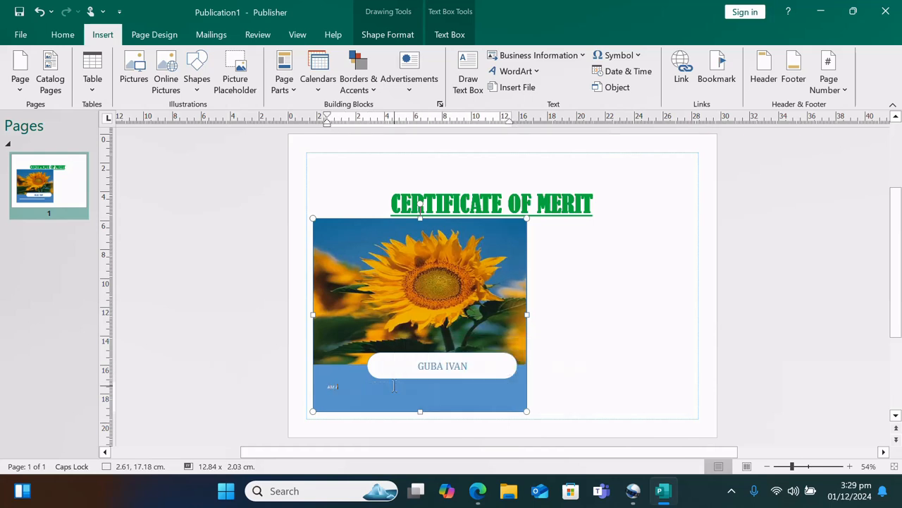
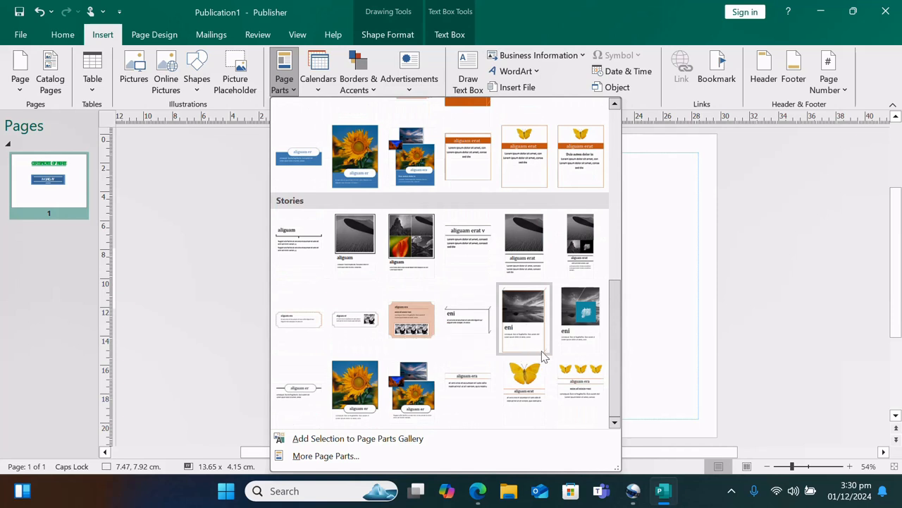
# Insert the three-butterfly story part and move it below the MONDAY banner
pyautogui.click(561, 375)
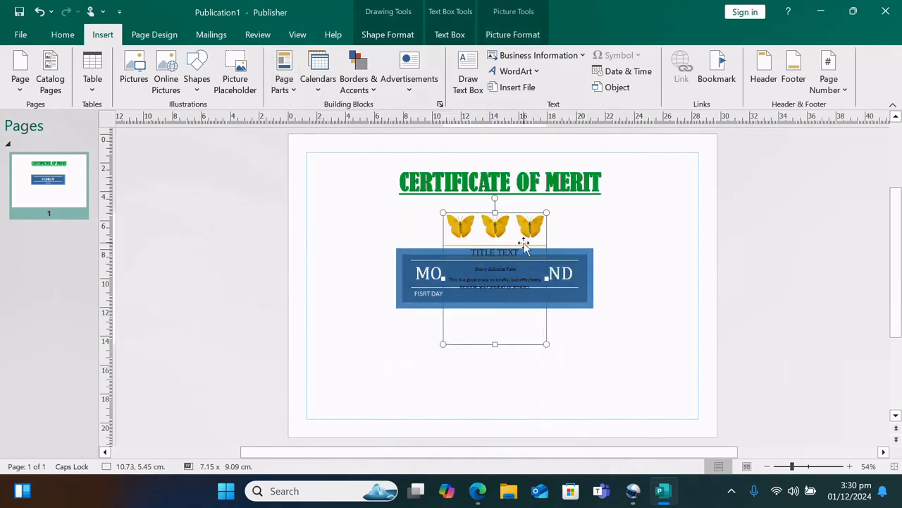
pyautogui.click(527, 283)
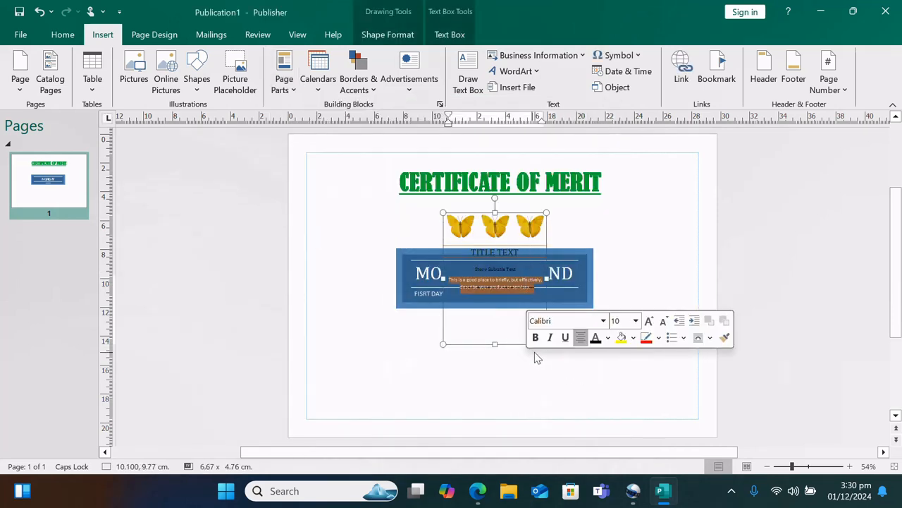
pyautogui.click(546, 231)
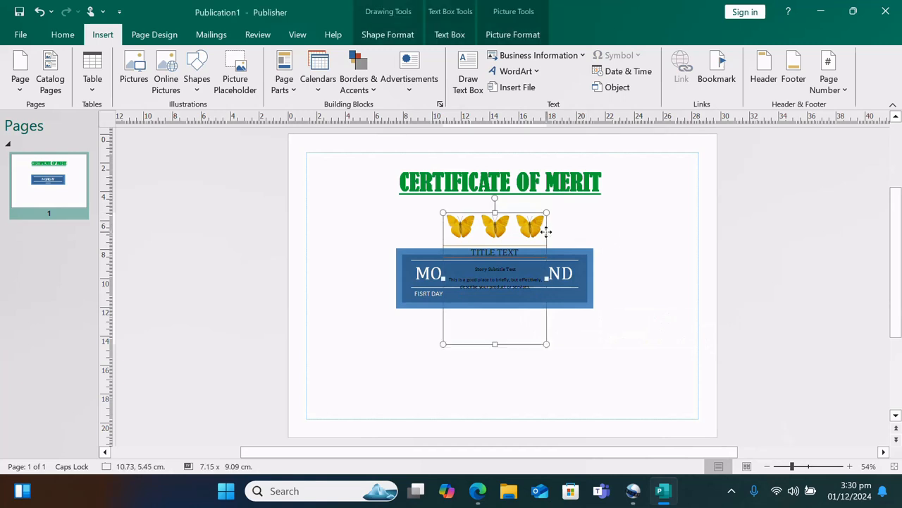
pyautogui.moveTo(545, 232); pyautogui.dragTo(558, 342)
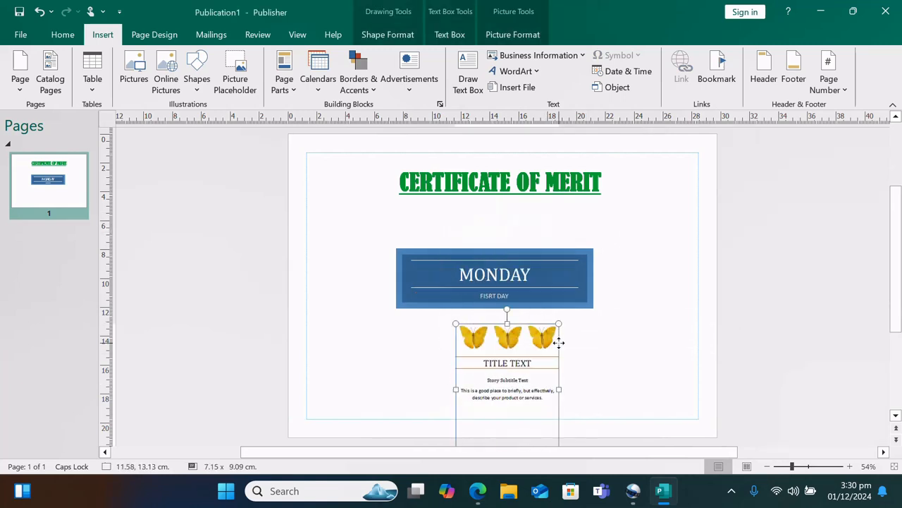
pyautogui.click(624, 363)
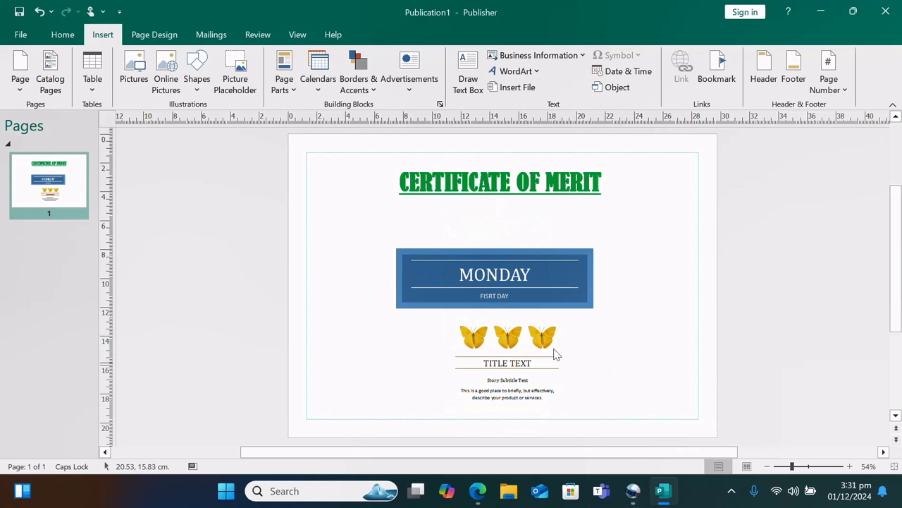
# Retitle the story BERTERFLIES and delete its placeholder body and subtitle text
pyautogui.click(514, 361)
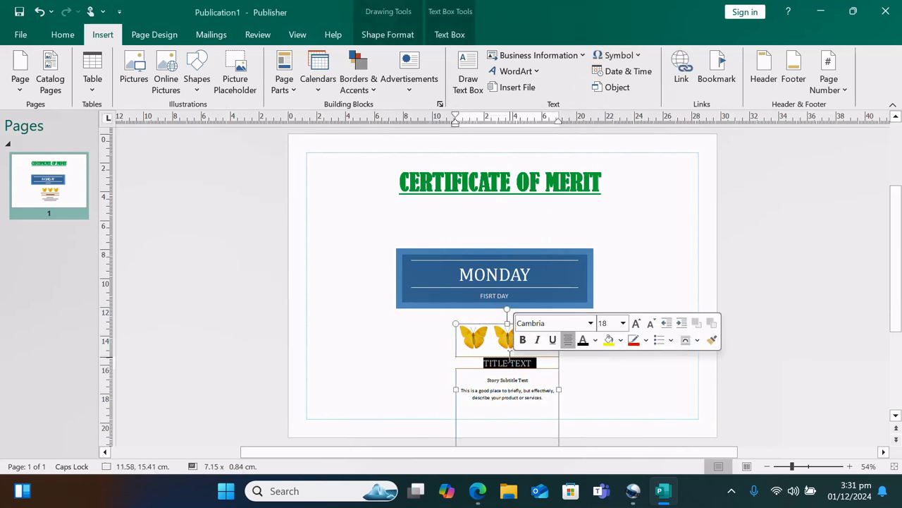
pyautogui.write('BERTERF')
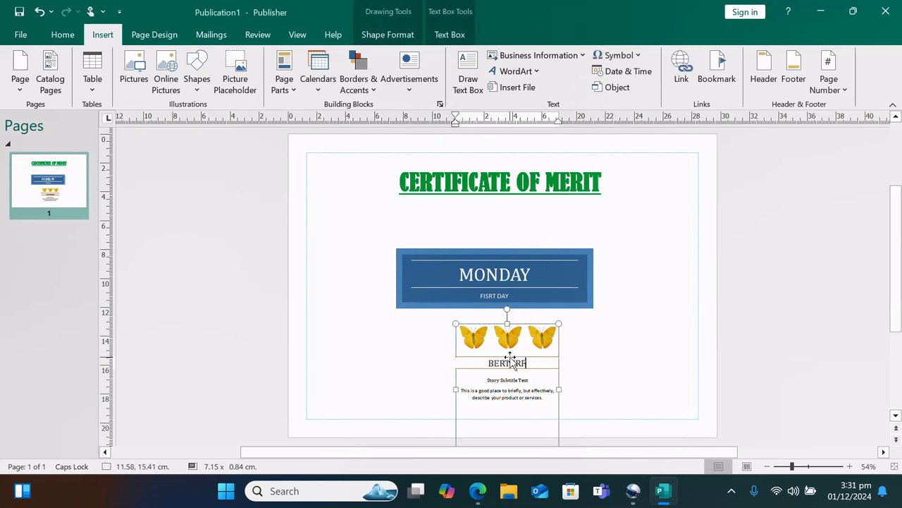
pyautogui.write('LIES')
pyautogui.click(520, 395)
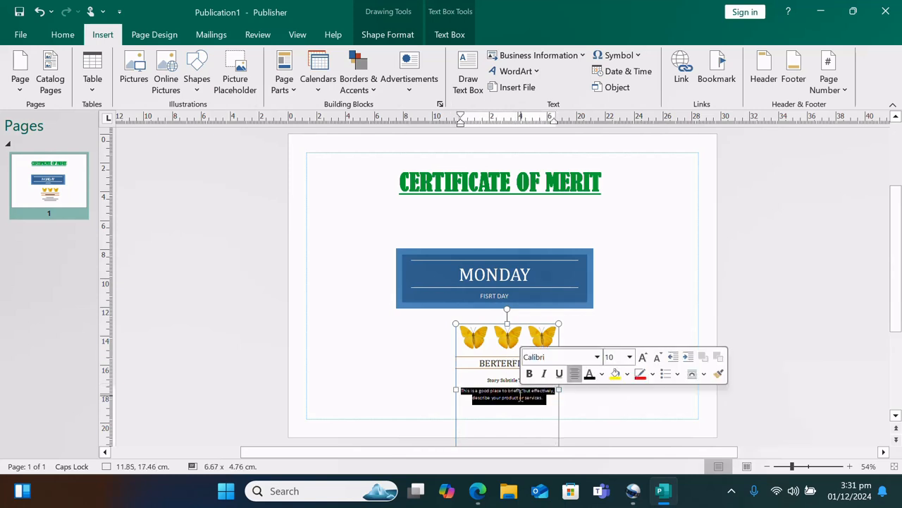
pyautogui.press('BackSpace')
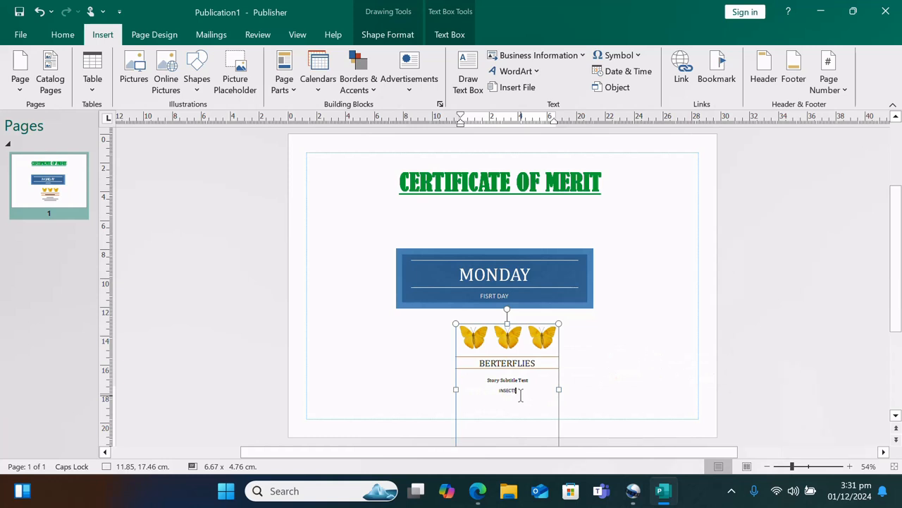
pyautogui.moveTo(536, 377); pyautogui.dragTo(459, 376)
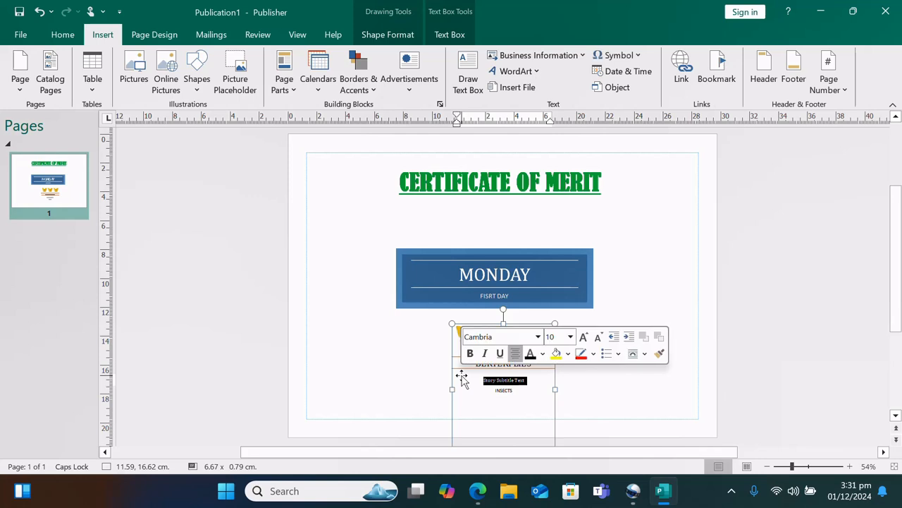
pyautogui.press('BackSpace')
pyautogui.click(632, 382)
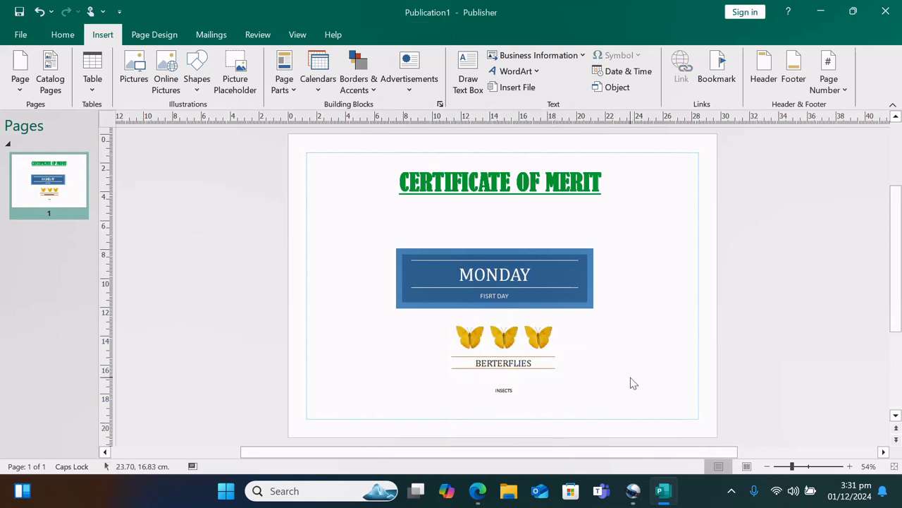
# Stretch the butterfly story wider on both the right and left sides
pyautogui.click(550, 341)
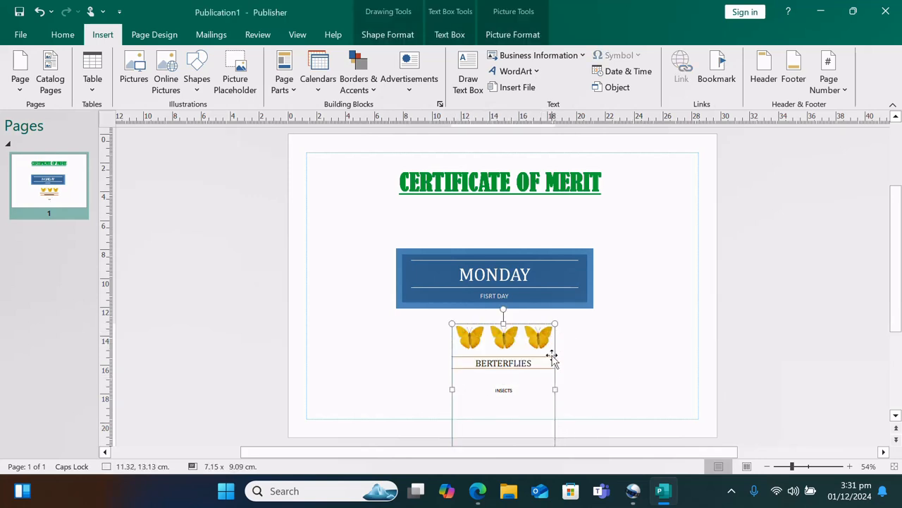
pyautogui.moveTo(555, 389); pyautogui.dragTo(656, 389)
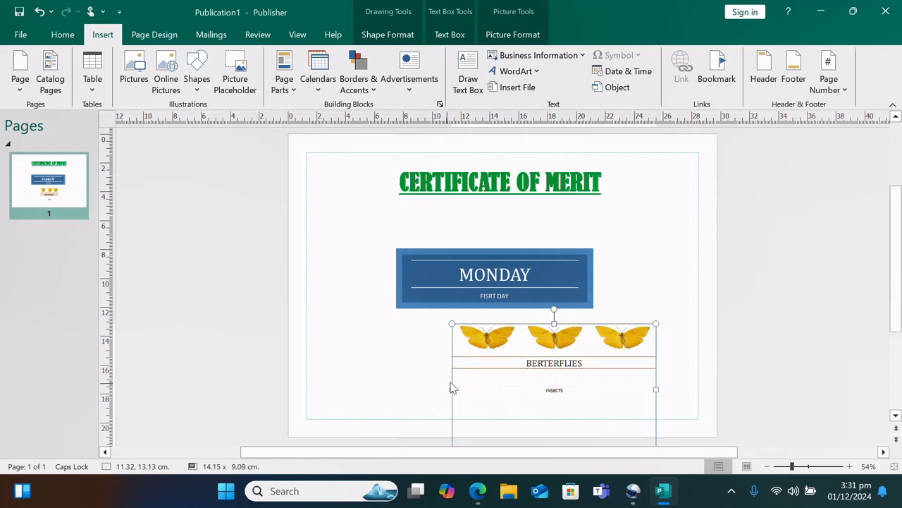
pyautogui.moveTo(451, 389); pyautogui.dragTo(358, 389)
pyautogui.click(683, 283)
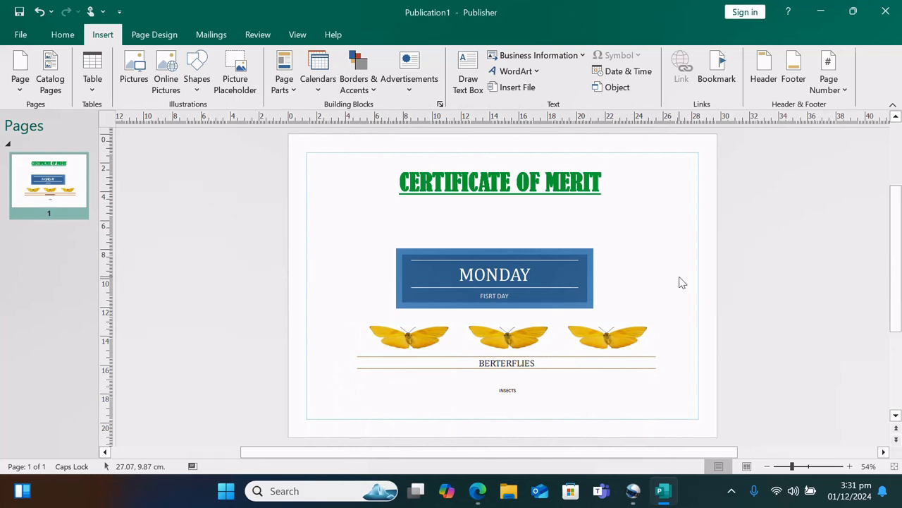
# Browse and close the Calendars gallery, then create a blank A4 landscape publication with Ctrl+N
pyautogui.click(315, 83)
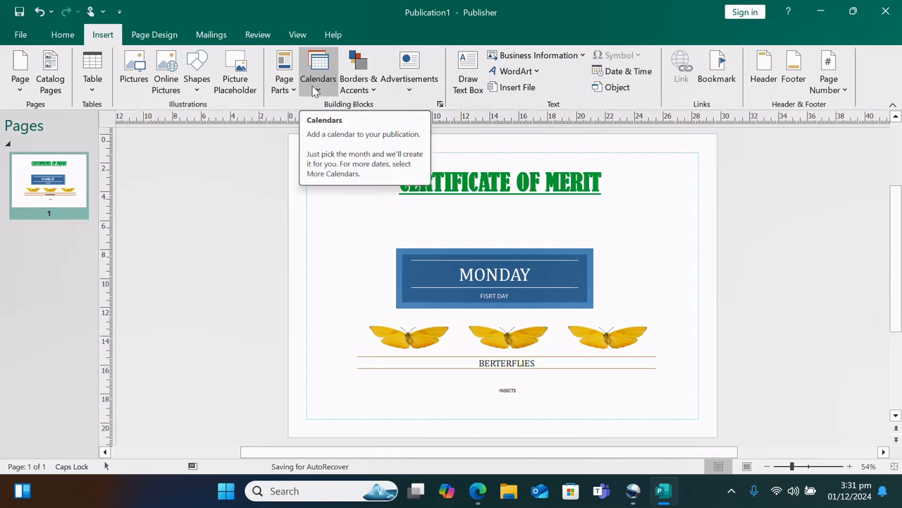
pyautogui.click(315, 90)
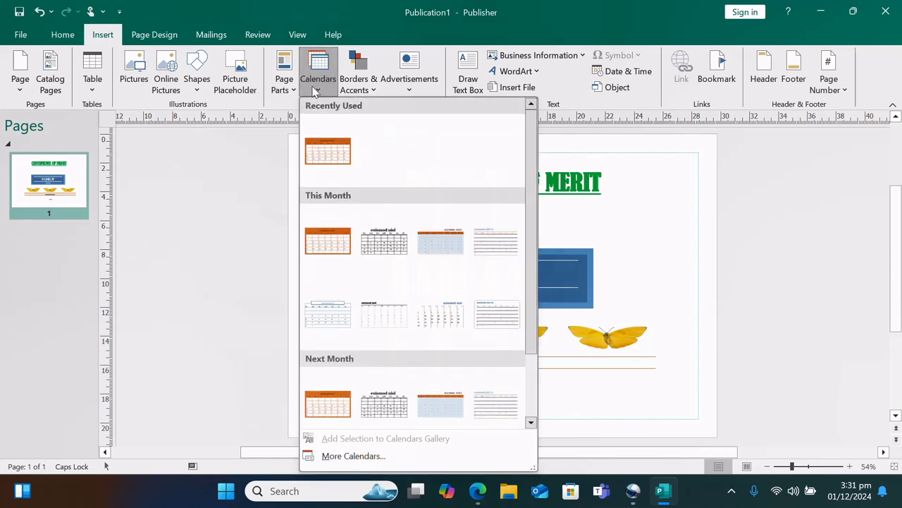
pyautogui.scroll(-1, 357, 248)
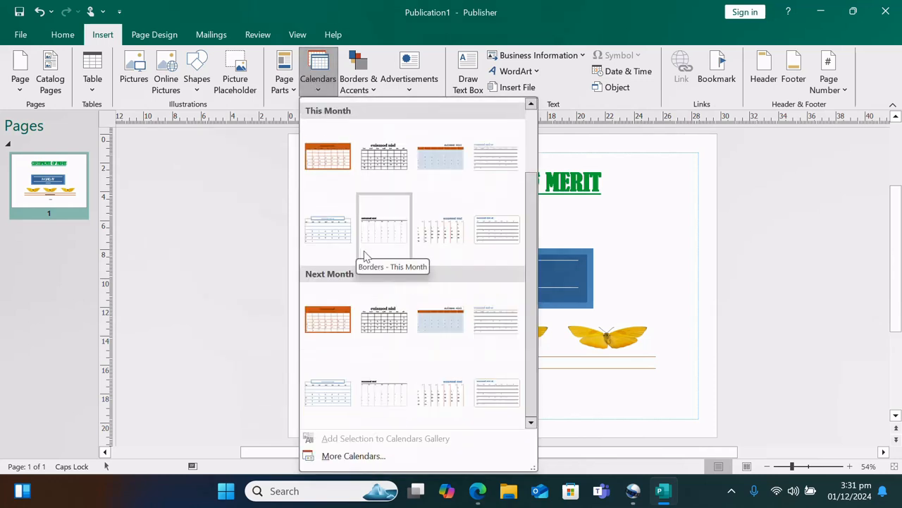
pyautogui.scroll(1, 366, 257)
pyautogui.click(681, 252)
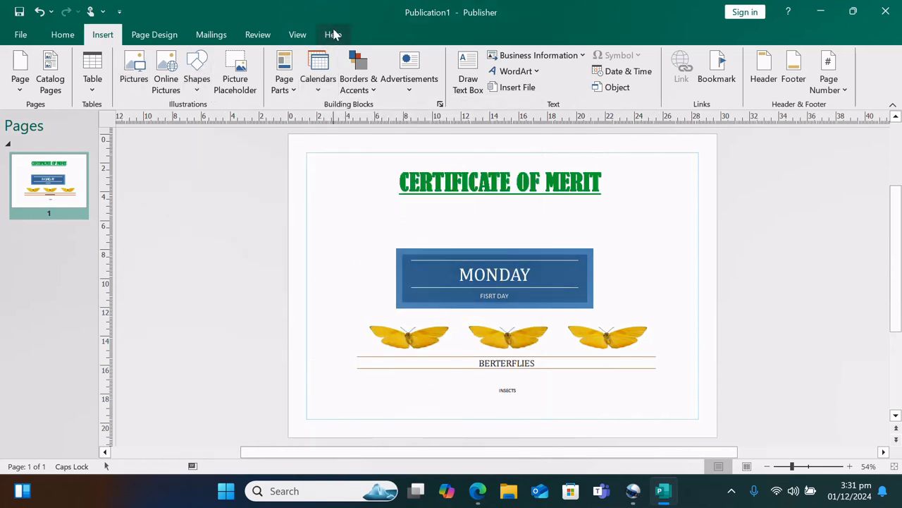
pyautogui.hotkey('ctrl', 'n')
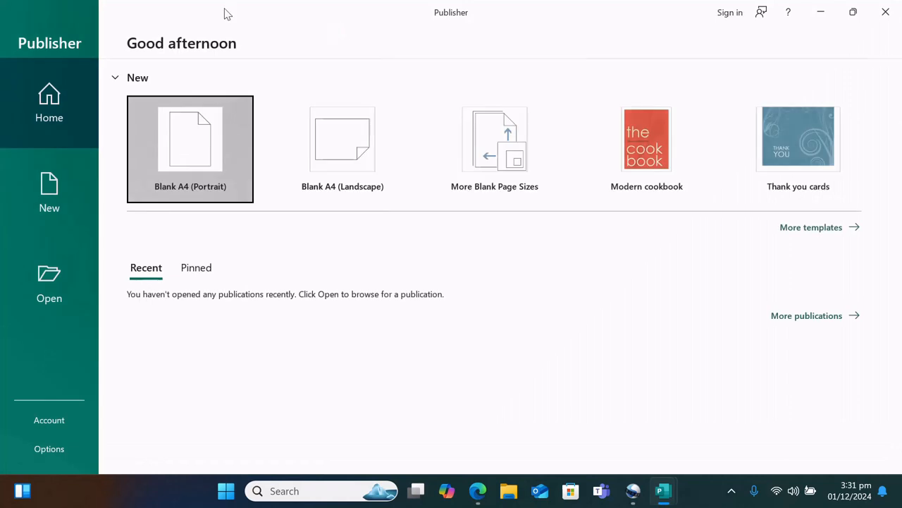
pyautogui.click(360, 159)
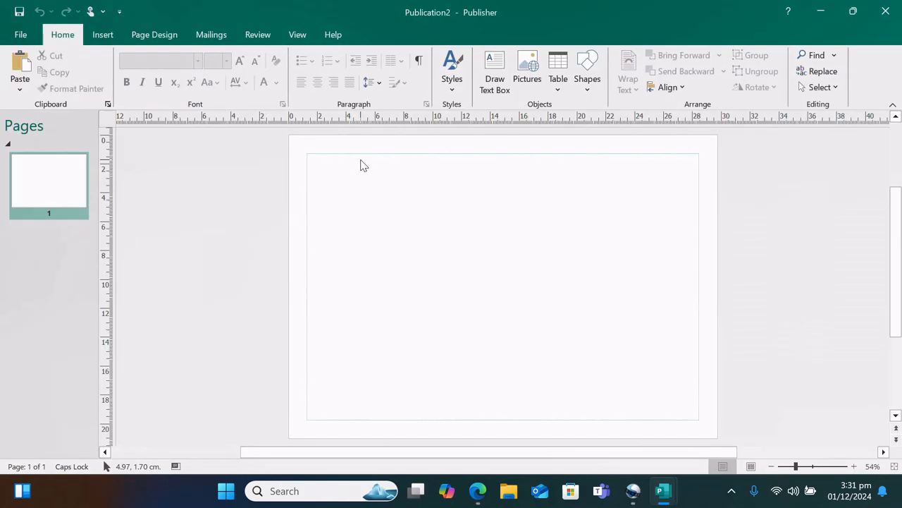
# Insert the orange December 2024 calendar and enlarge it from both corners
pyautogui.click(104, 35)
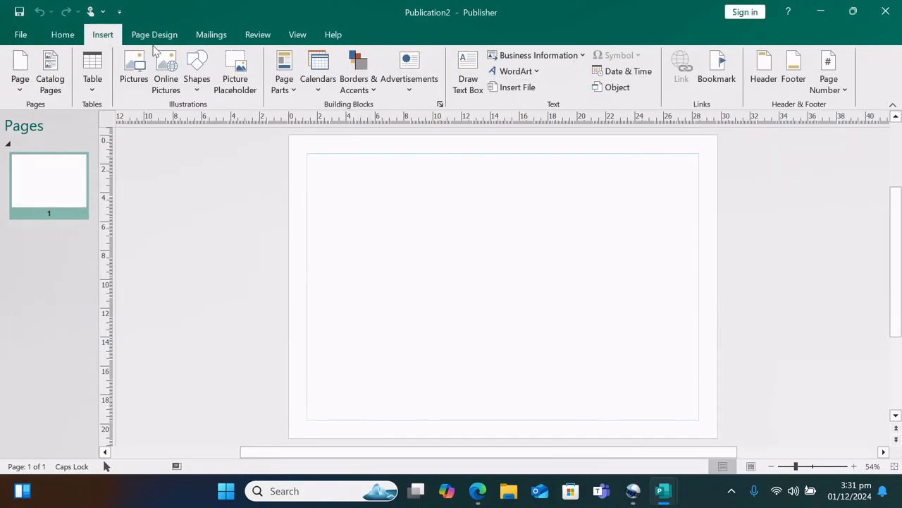
pyautogui.click(316, 88)
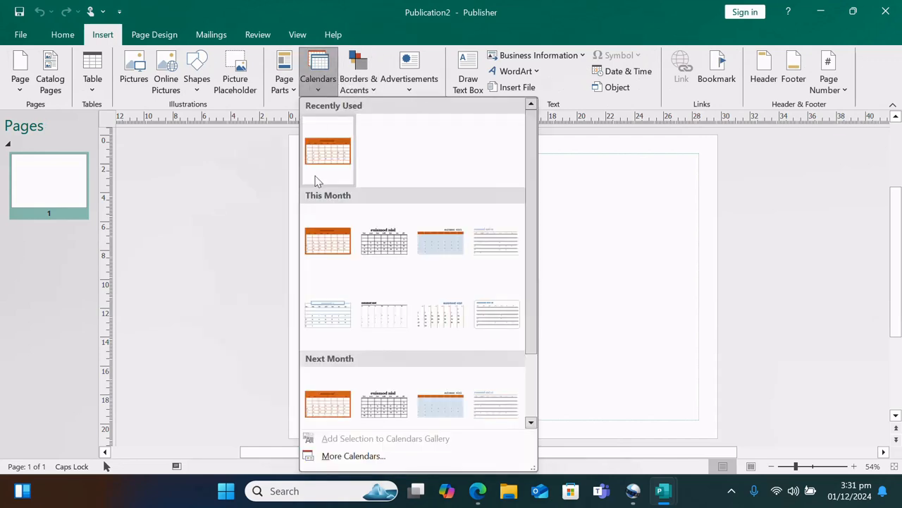
pyautogui.click(323, 255)
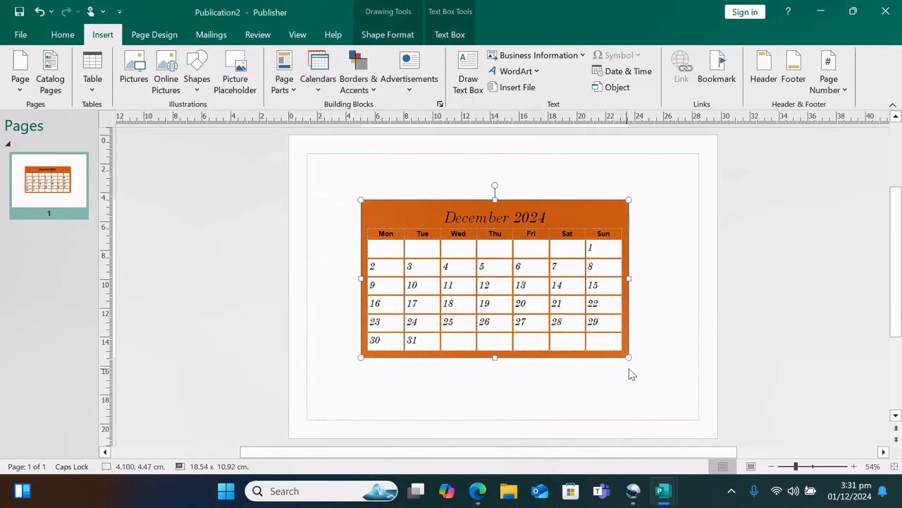
pyautogui.moveTo(626, 356); pyautogui.dragTo(668, 410)
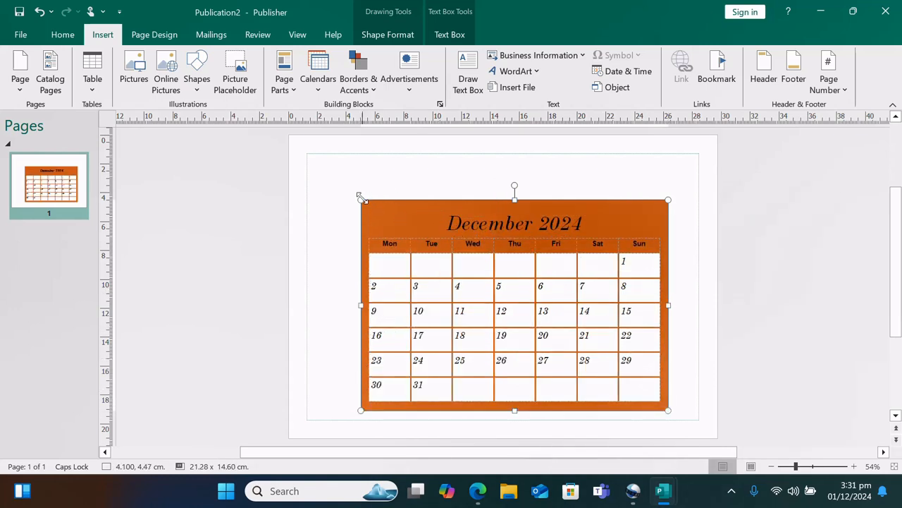
pyautogui.moveTo(361, 201); pyautogui.dragTo(324, 190)
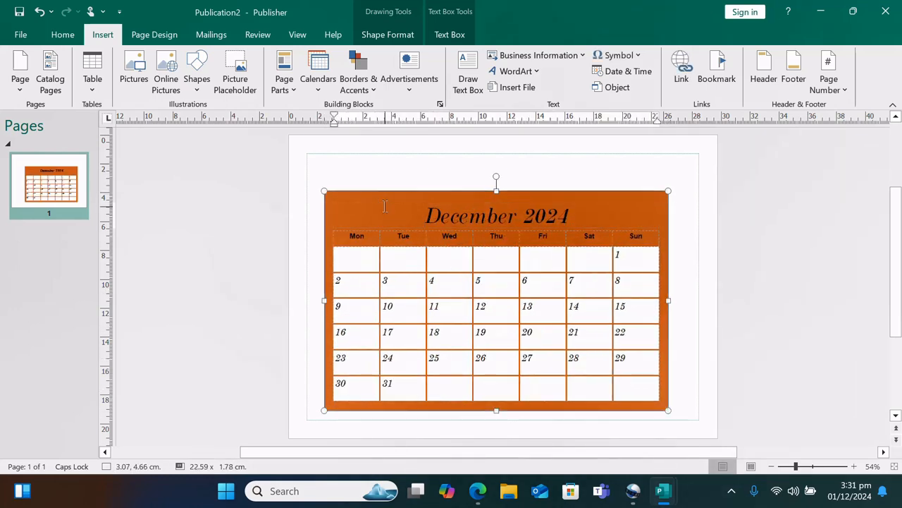
# Replace the December 2024 calendar heading with MY CALENDER
pyautogui.rightClick(381, 211)
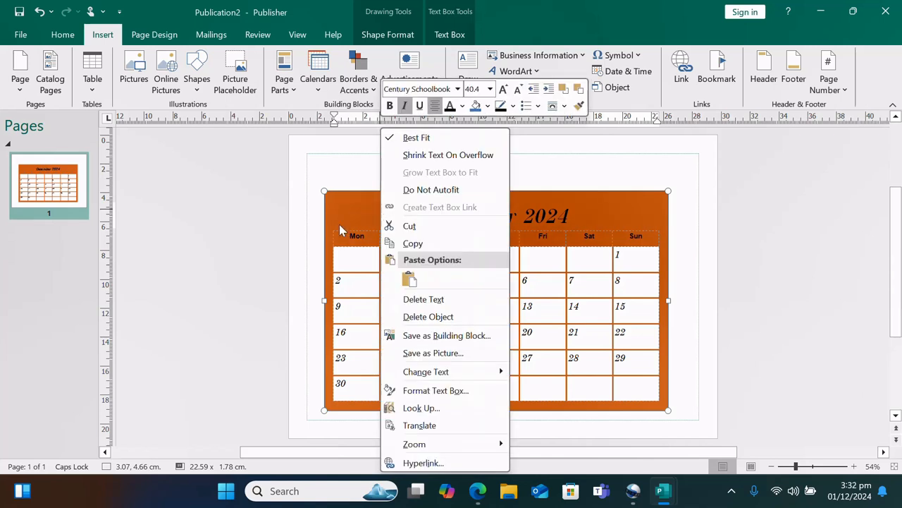
pyautogui.click(348, 210)
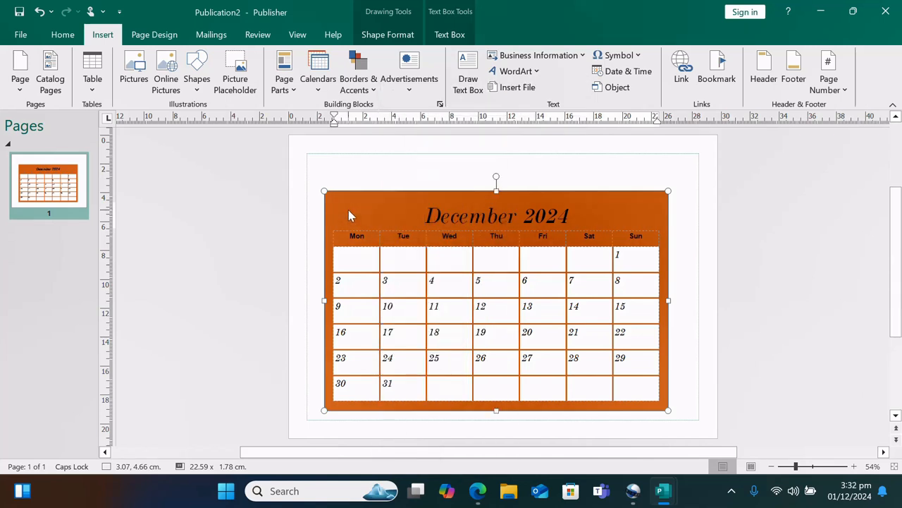
pyautogui.tripleClick(527, 222)
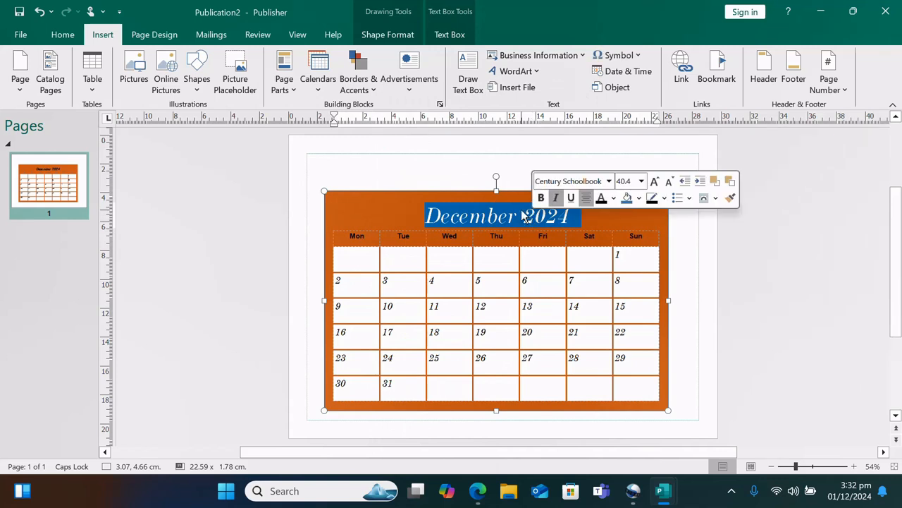
pyautogui.write('MY CAL')
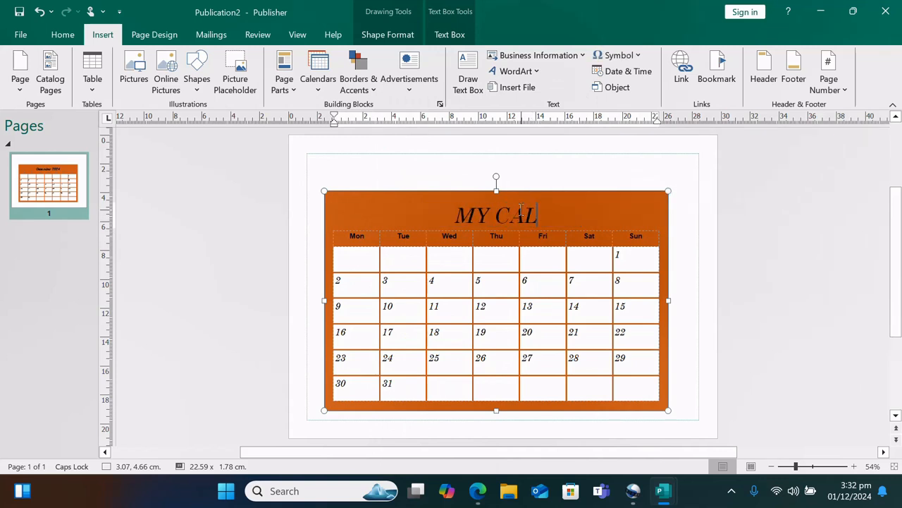
pyautogui.write('ENDER')
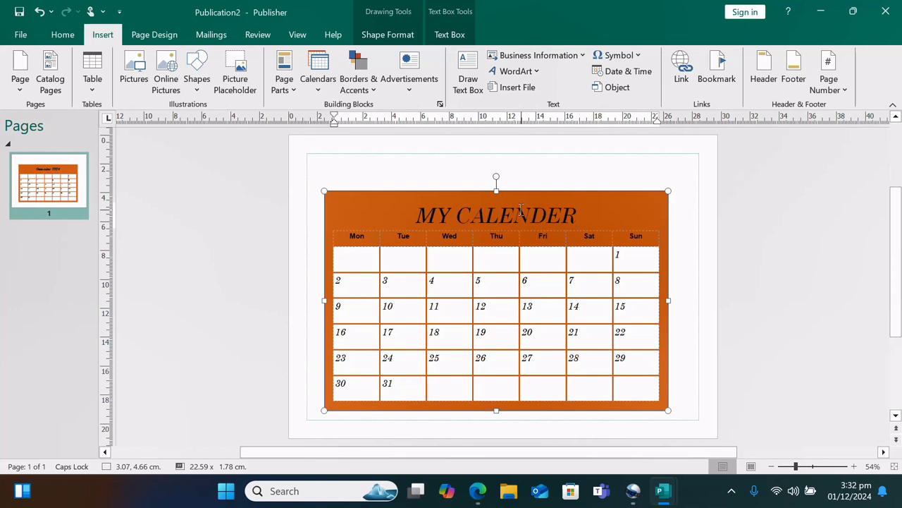
pyautogui.click(626, 269)
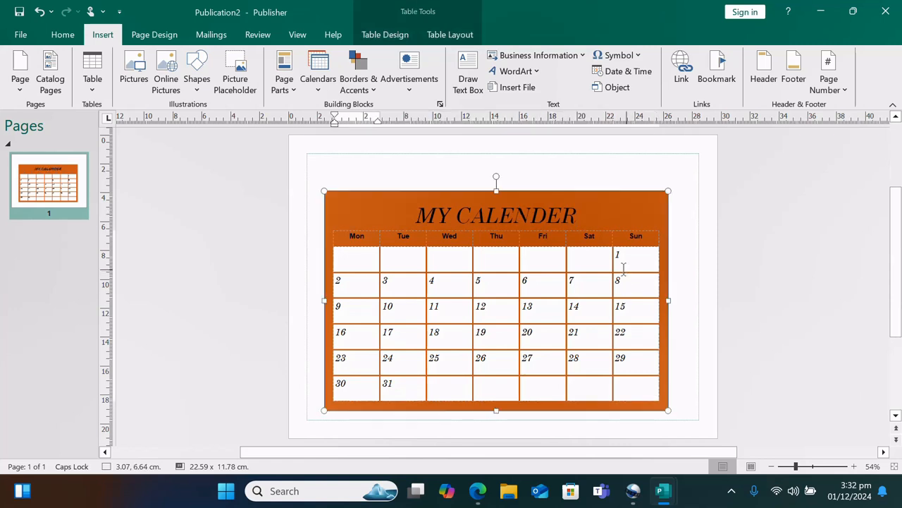
pyautogui.click(445, 178)
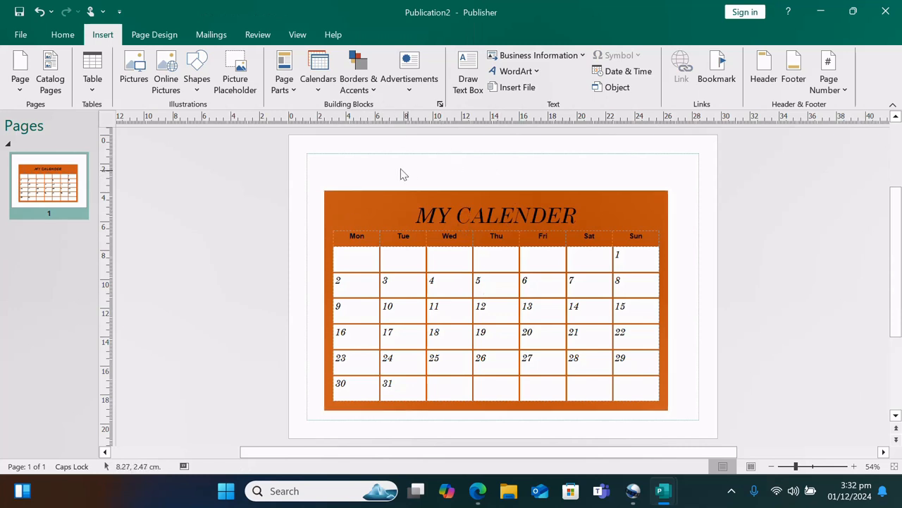
# Browse the ready-made calendars and close the gallery without adding one
pyautogui.click(323, 90)
pyautogui.scroll(-1, 381, 218)
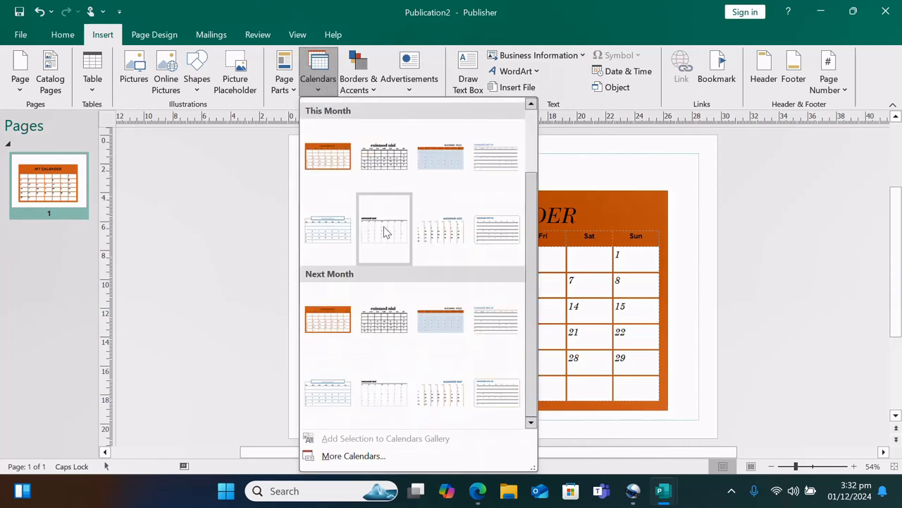
pyautogui.scroll(1, 385, 232)
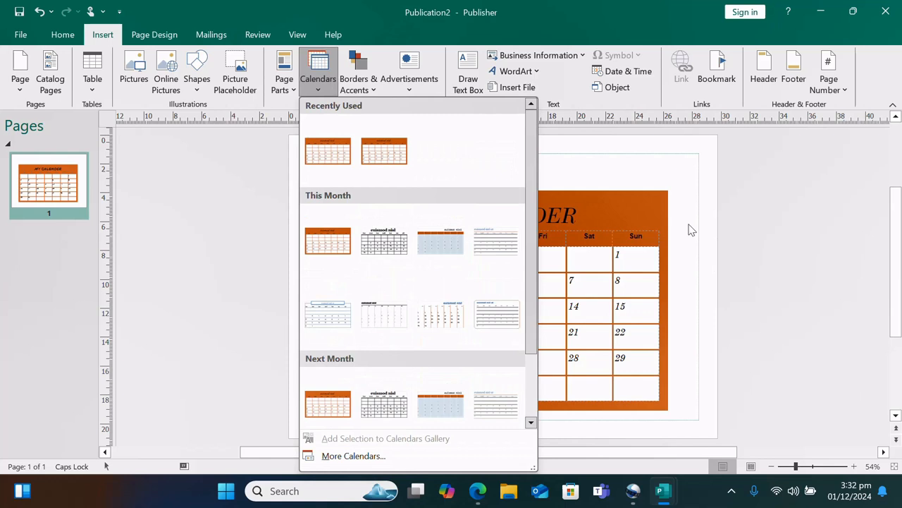
pyautogui.click(679, 183)
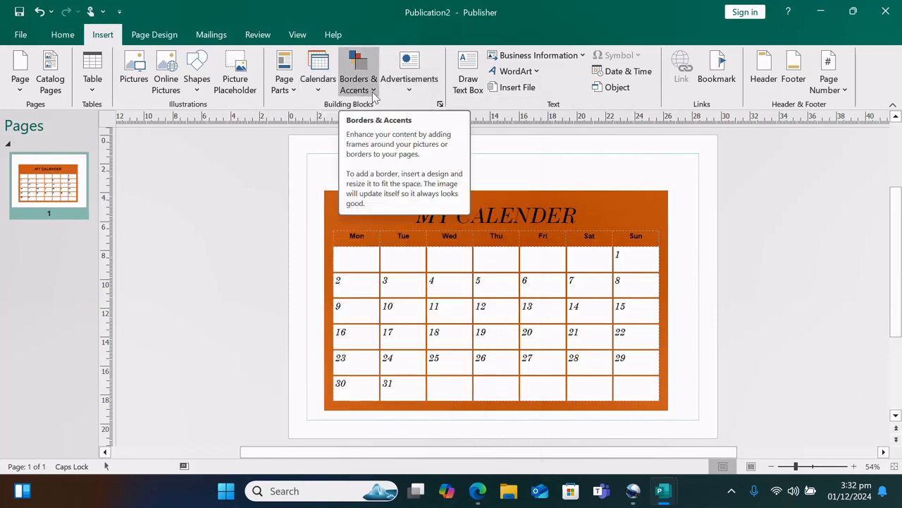
# Open the Borders & Accents gallery and scroll to the Frames designs
pyautogui.click(371, 94)
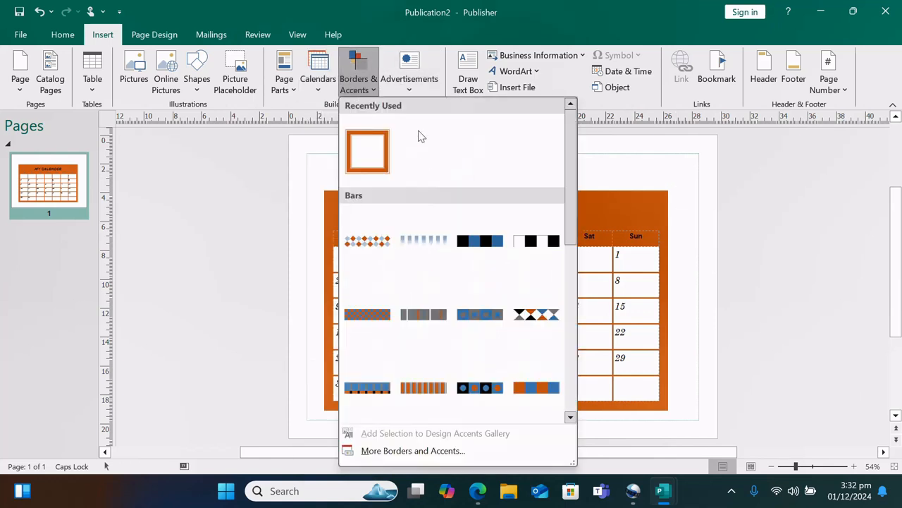
pyautogui.scroll(-3, 426, 266)
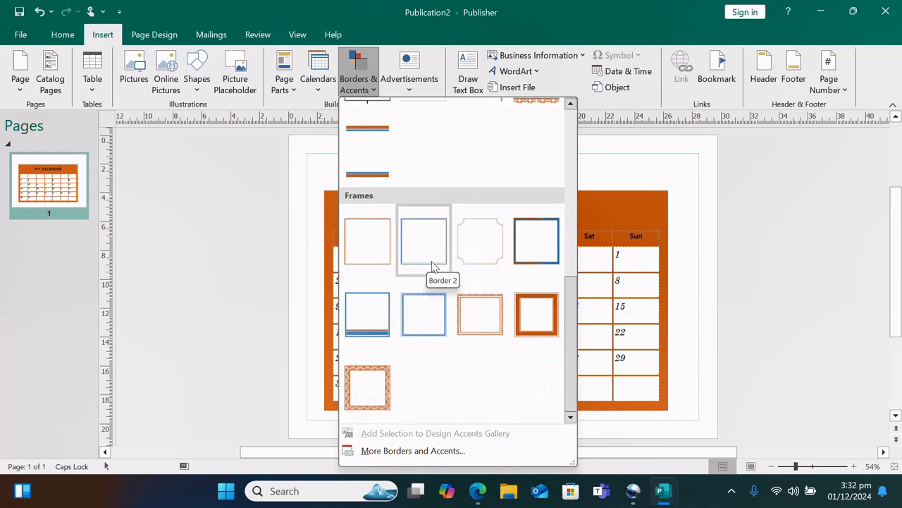
pyautogui.scroll(5, 431, 251)
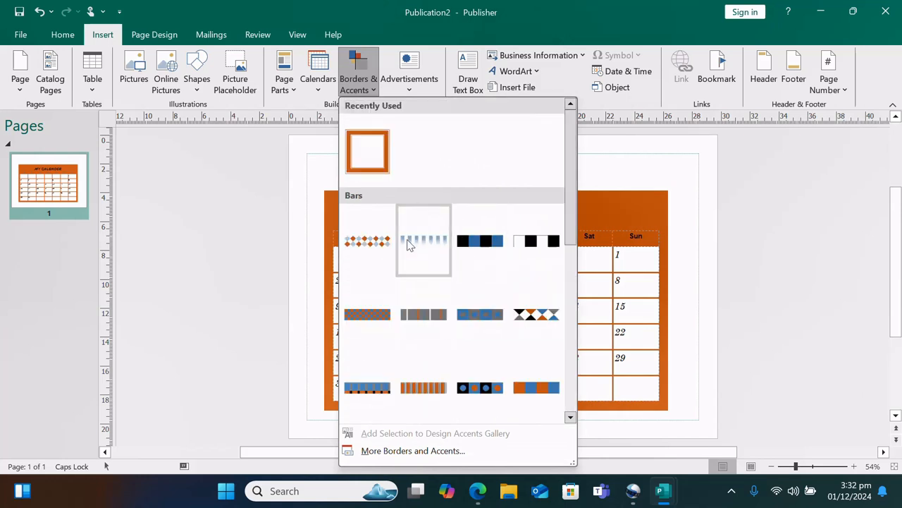
pyautogui.scroll(-5, 423, 325)
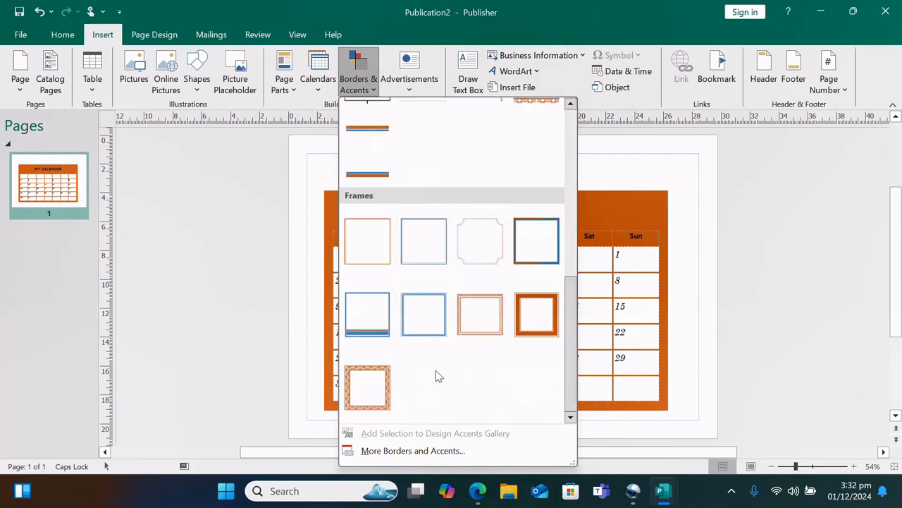
# Insert the patterned orange frame and stretch it to the top-left, right and bottom page margins
pyautogui.click(374, 393)
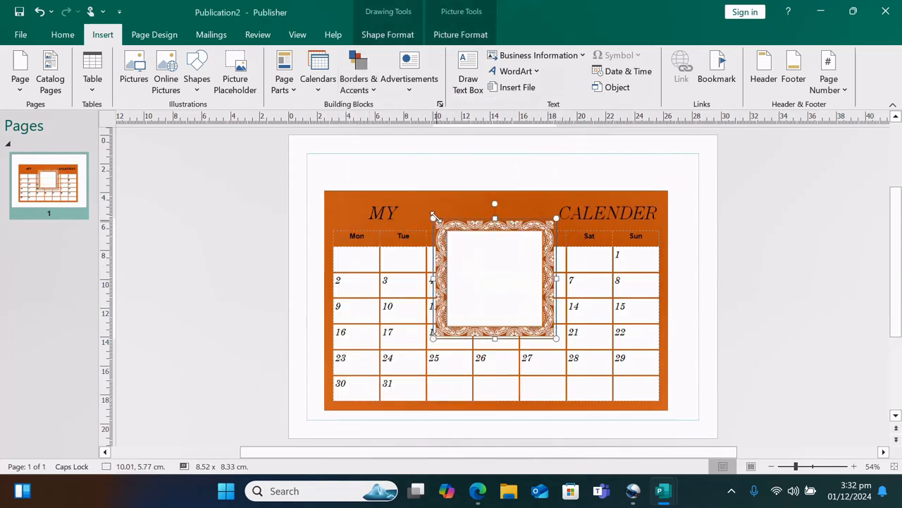
pyautogui.moveTo(437, 227); pyautogui.dragTo(299, 150)
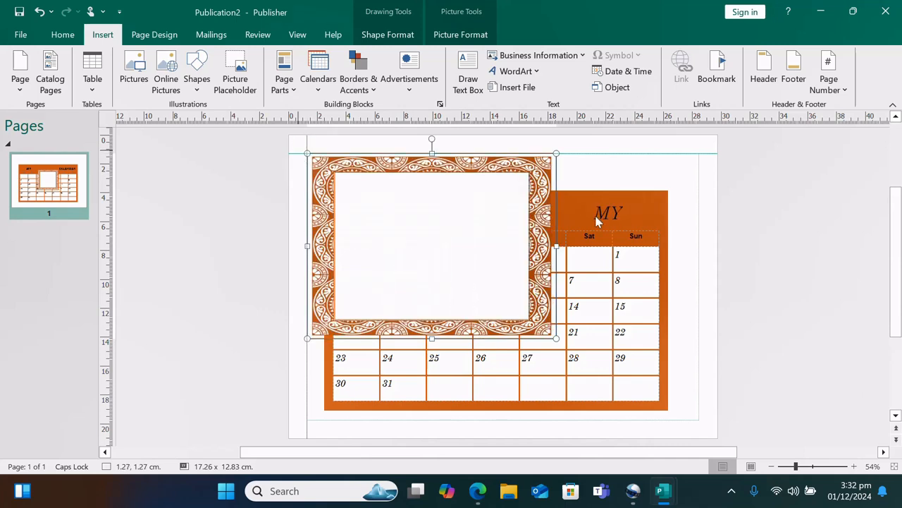
pyautogui.moveTo(557, 154); pyautogui.dragTo(714, 152)
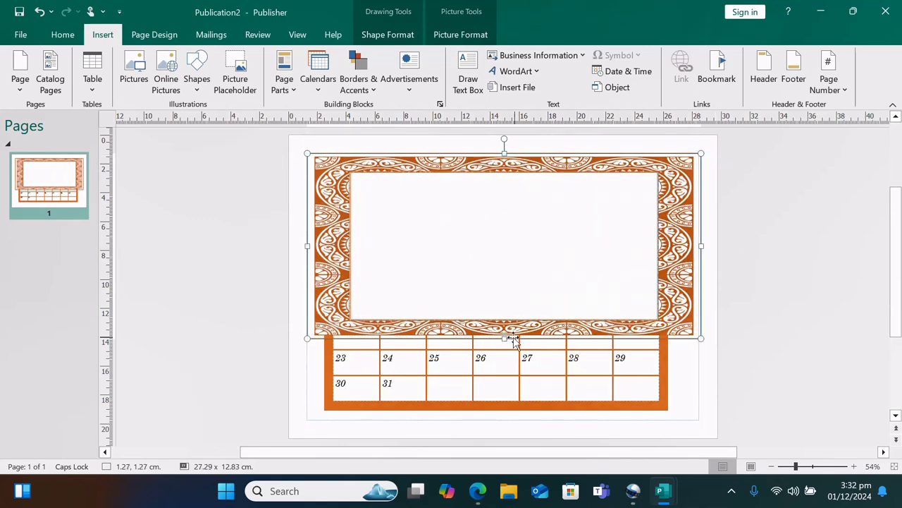
pyautogui.moveTo(506, 339); pyautogui.dragTo(512, 425)
pyautogui.click(794, 251)
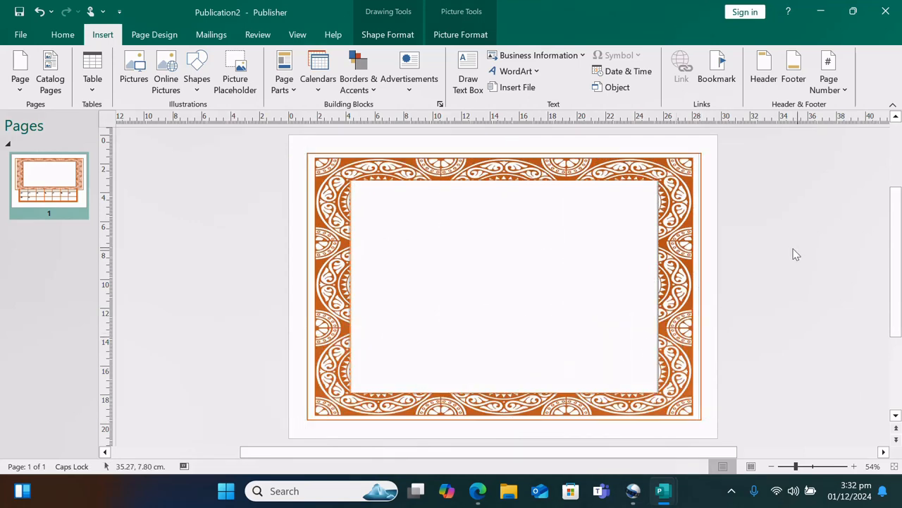
pyautogui.click(480, 244)
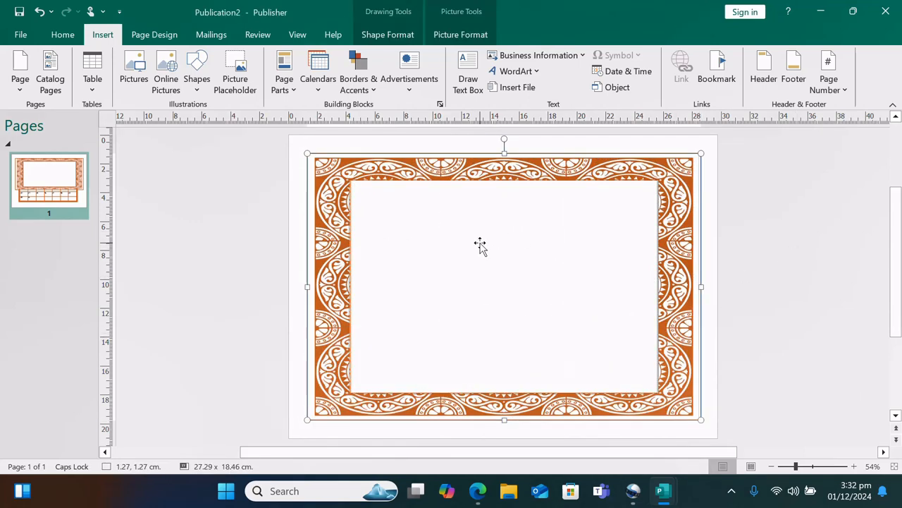
# Draw a text box near the top of the border with 18-point CERTIFICATE OF MERIT, then narrow it
pyautogui.click(468, 77)
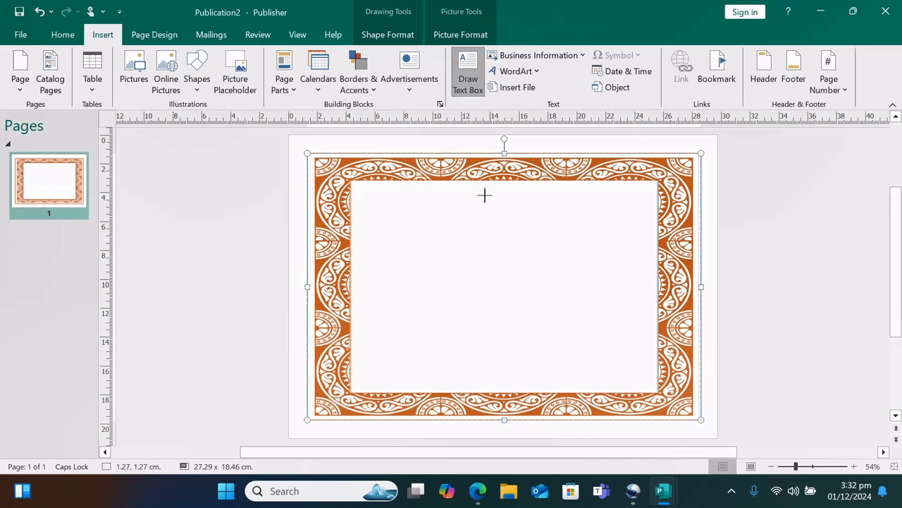
pyautogui.moveTo(418, 203)
pyautogui.mouseDown()
pyautogui.moveTo(586, 246)
pyautogui.moveTo(631, 234)
pyautogui.mouseUp()
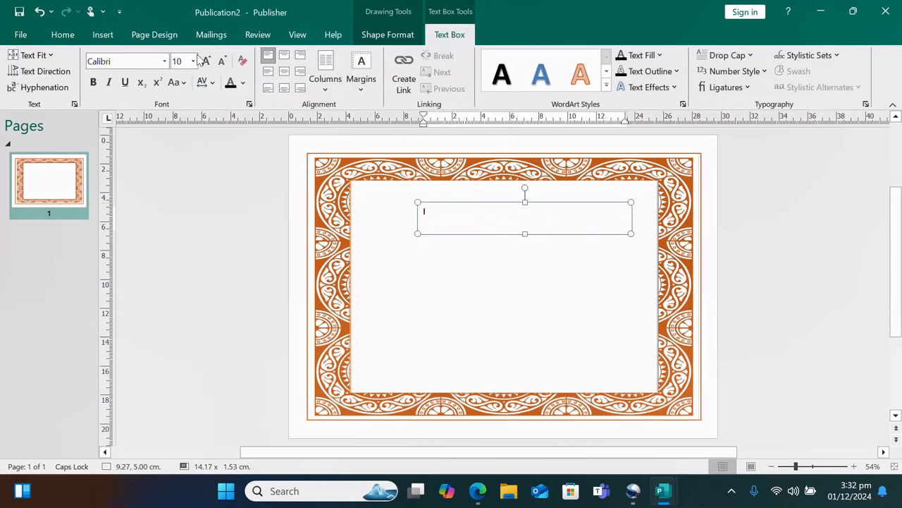
pyautogui.click(193, 60)
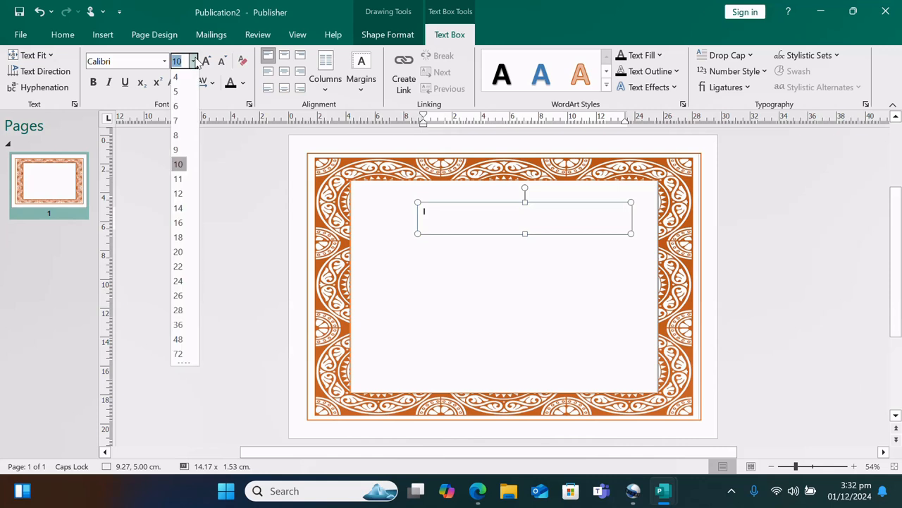
pyautogui.click(178, 238)
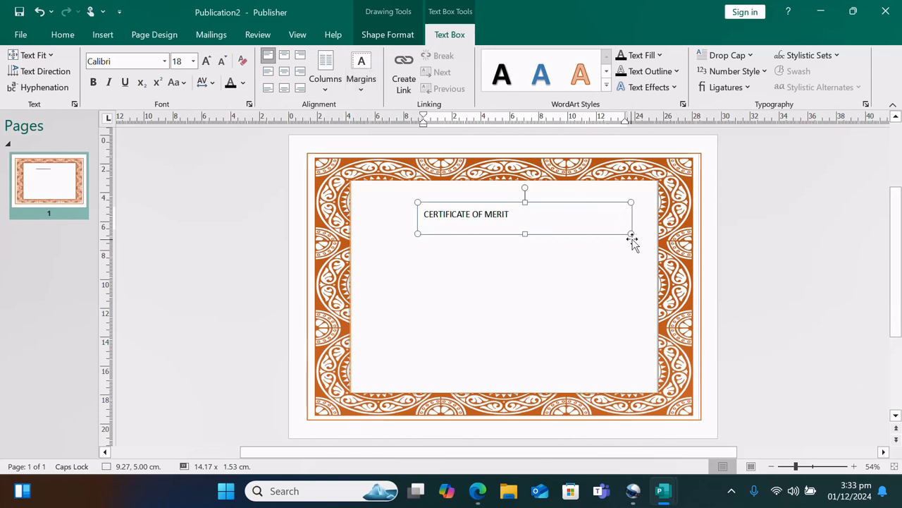
pyautogui.moveTo(632, 234); pyautogui.dragTo(423, 215)
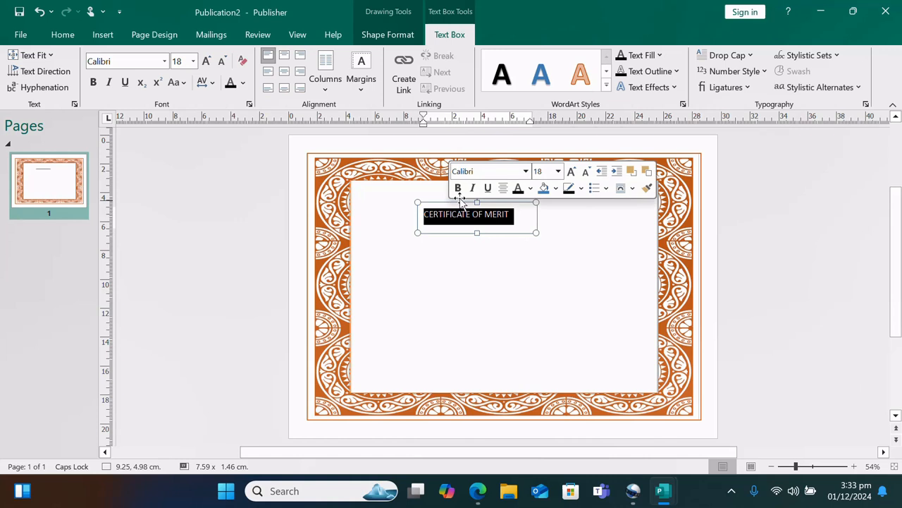
# Format the title as bold red Broadway at 36 point
pyautogui.click(458, 188)
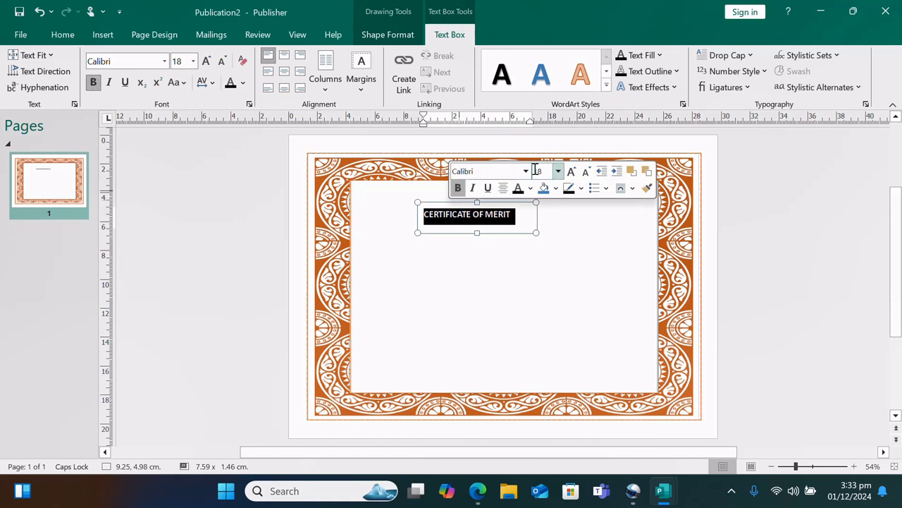
pyautogui.click(525, 171)
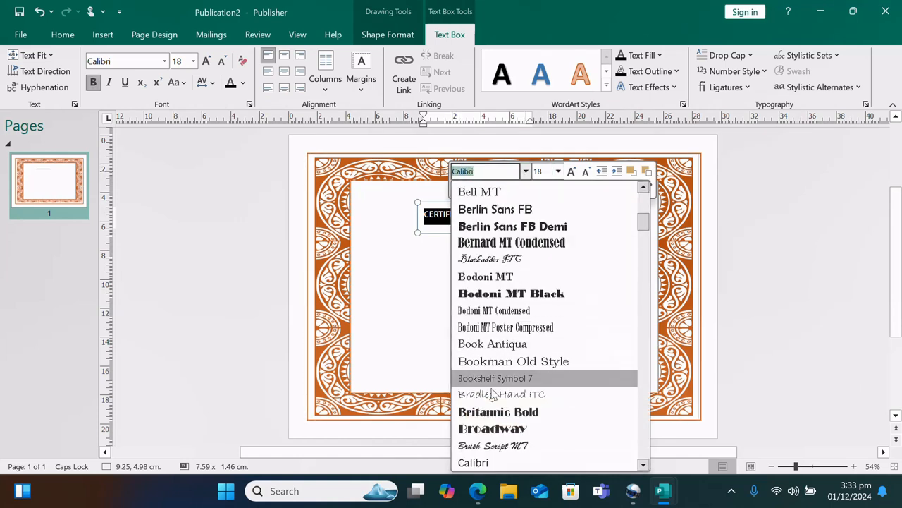
pyautogui.click(498, 423)
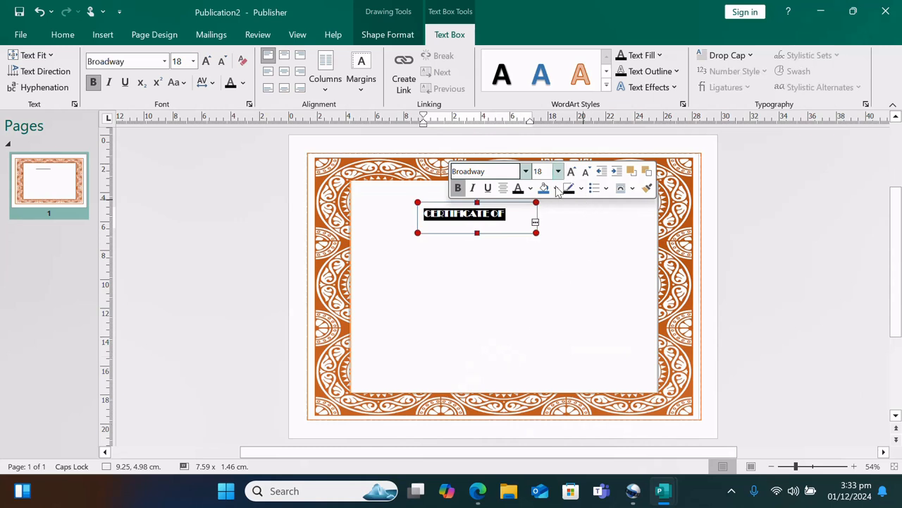
pyautogui.click(530, 189)
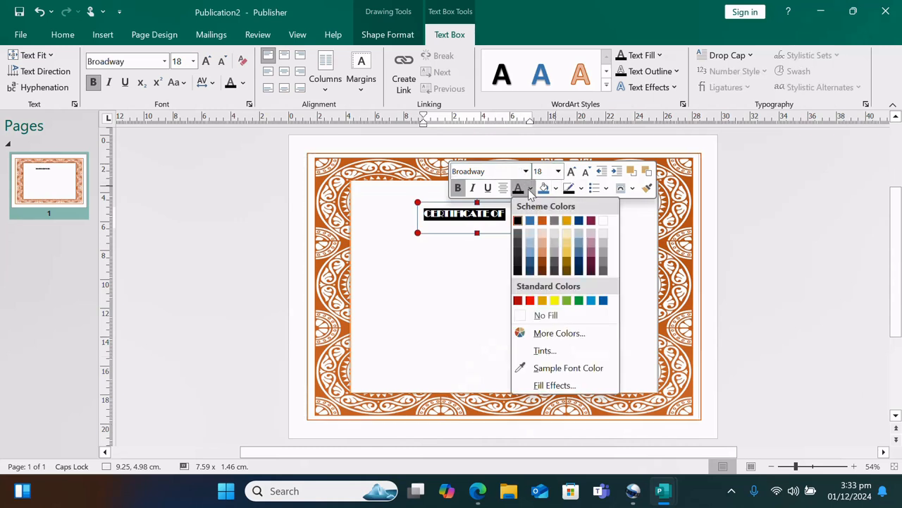
pyautogui.click(531, 301)
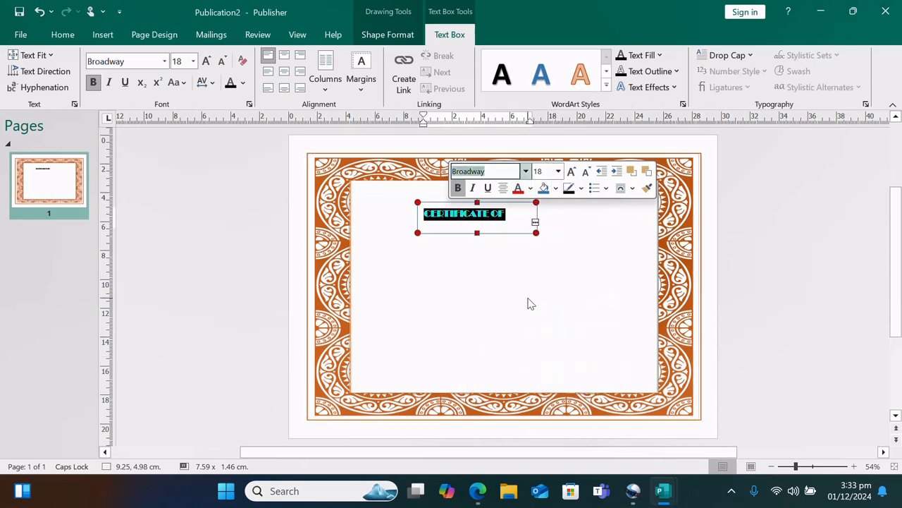
pyautogui.click(557, 245)
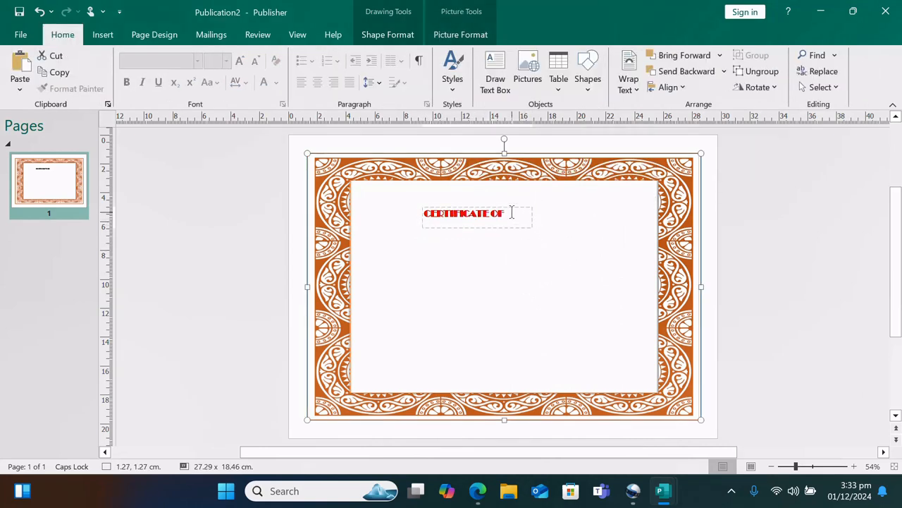
pyautogui.moveTo(507, 213); pyautogui.dragTo(424, 214)
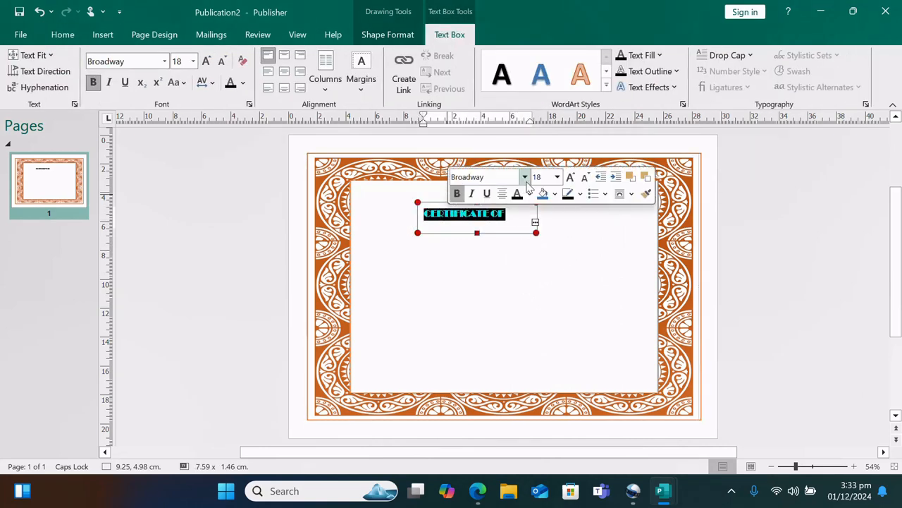
pyautogui.click(557, 177)
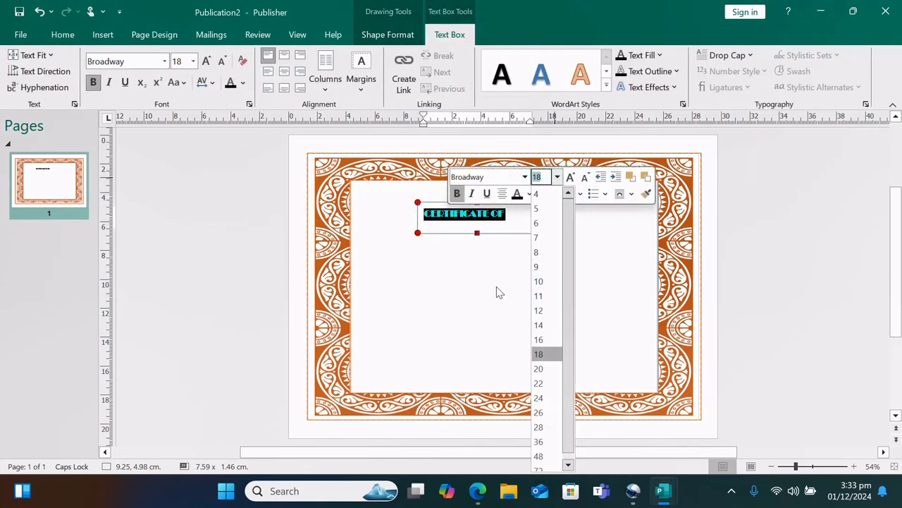
pyautogui.click(543, 442)
pyautogui.click(551, 242)
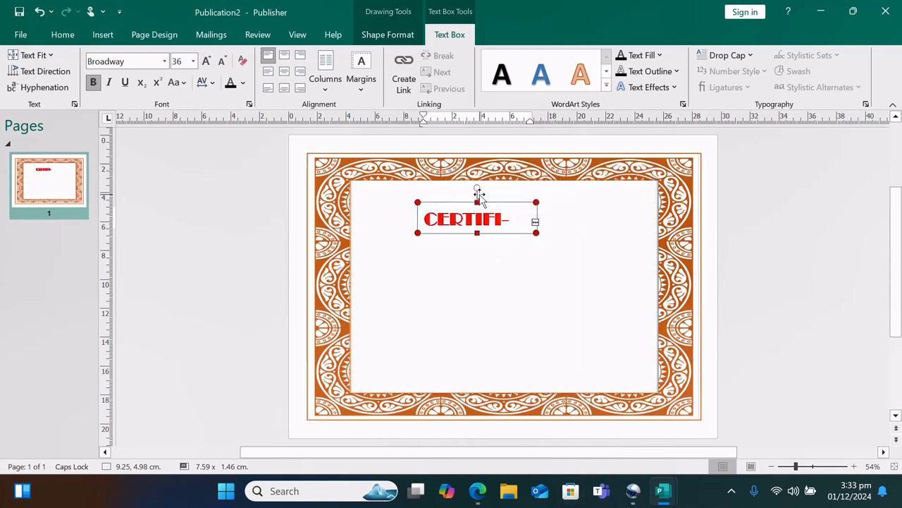
# Widen and heighten the title box so CERTIFICATE OF MERIT fits on one line
pyautogui.click(519, 220)
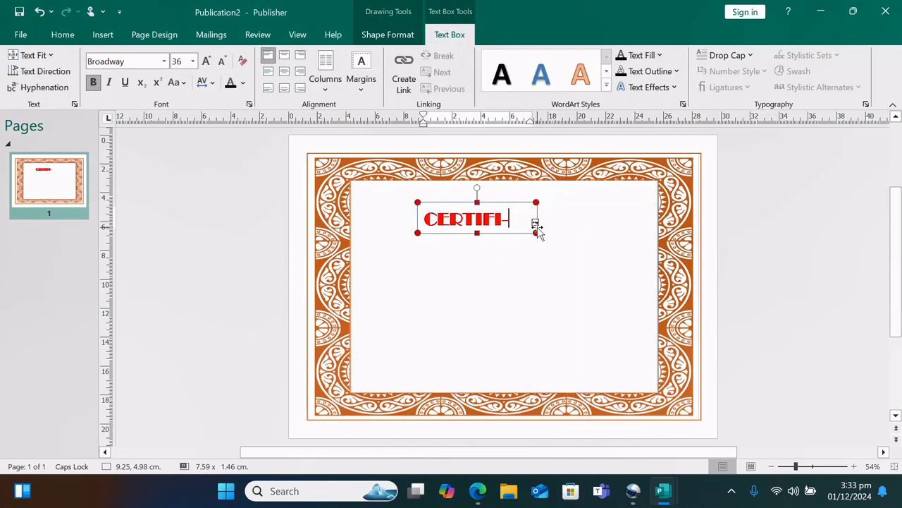
pyautogui.moveTo(536, 223); pyautogui.dragTo(628, 228)
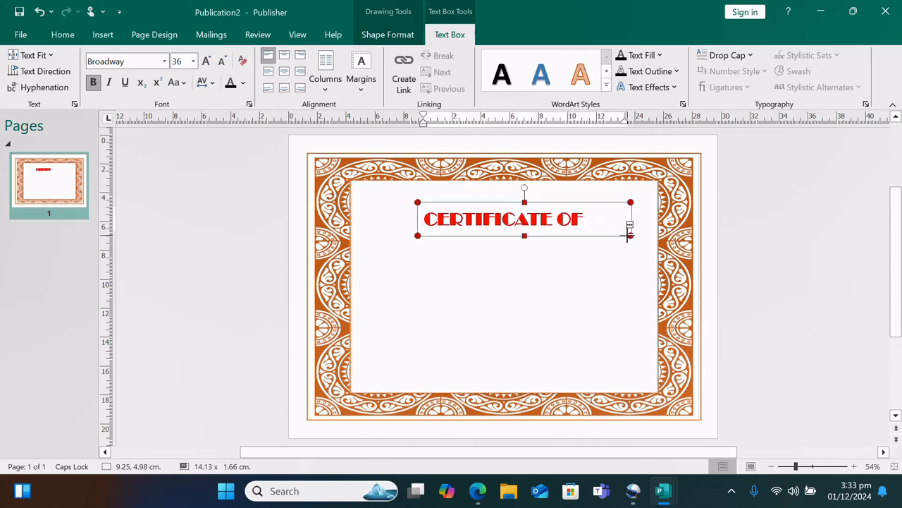
pyautogui.moveTo(525, 235); pyautogui.dragTo(525, 248)
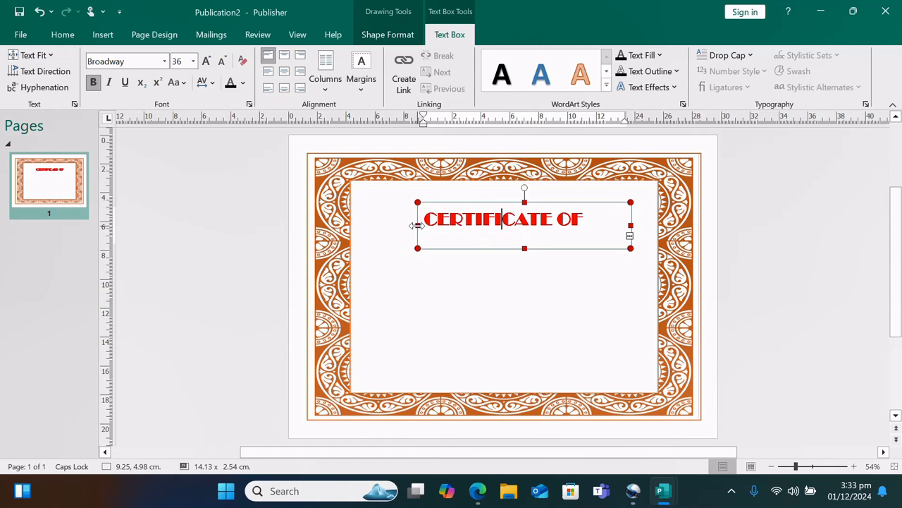
pyautogui.moveTo(414, 224); pyautogui.dragTo(373, 224)
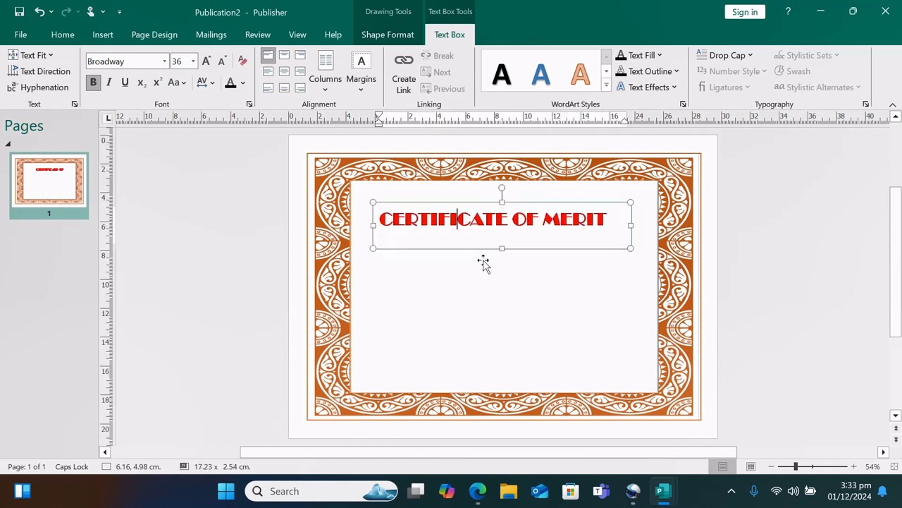
pyautogui.click(512, 288)
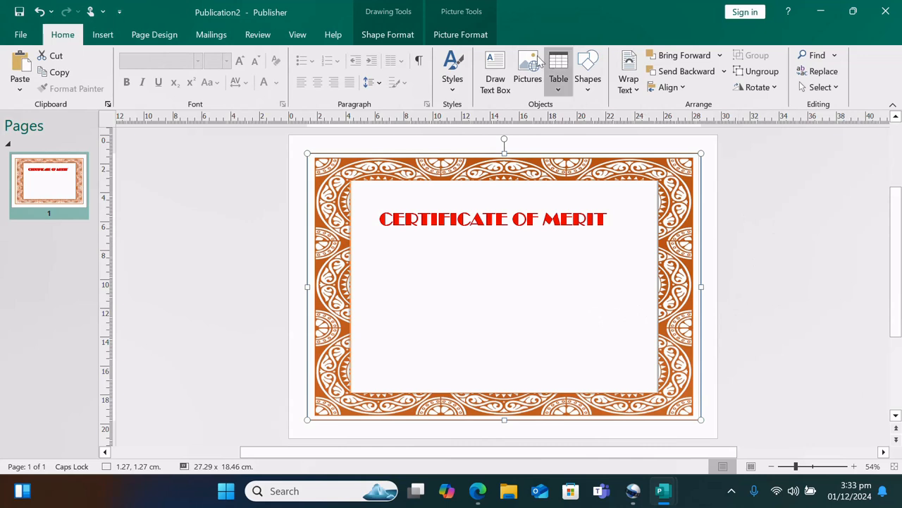
# Insert the FREE OFFER attention getter from the Advertisements gallery
pyautogui.click(102, 36)
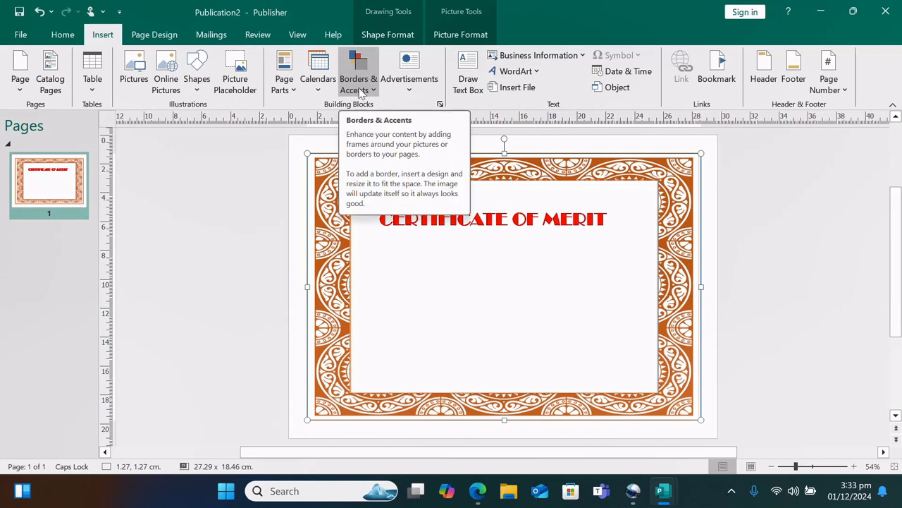
pyautogui.click(411, 90)
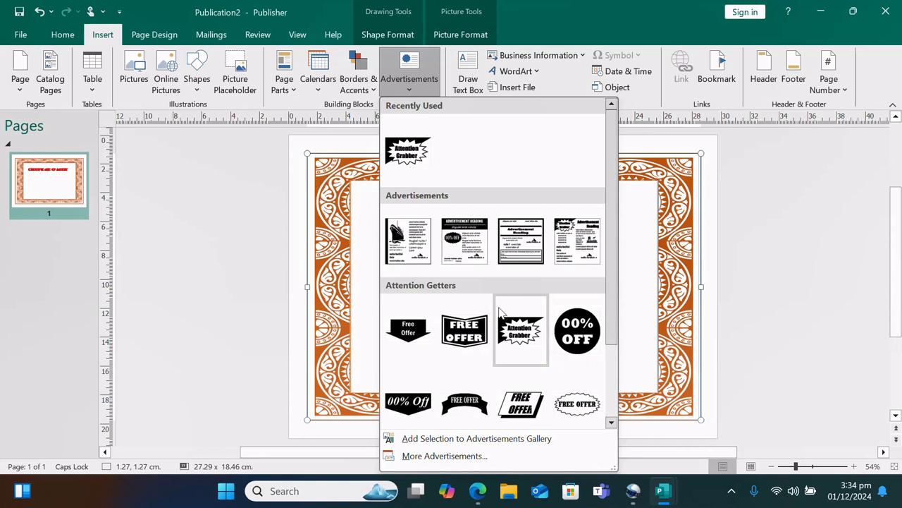
pyautogui.scroll(-2, 496, 330)
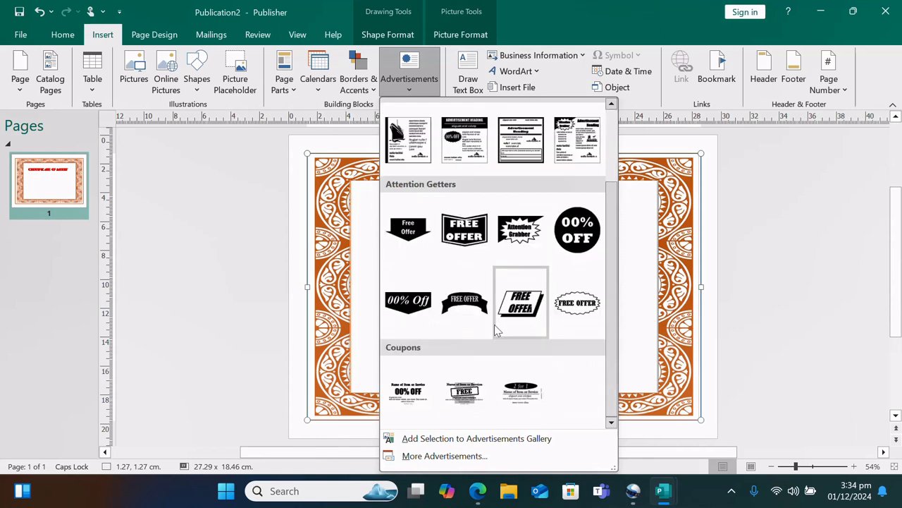
pyautogui.click(577, 302)
# Move the FREE OFFER seal to the left and enlarge it from its corner
pyautogui.click(484, 280)
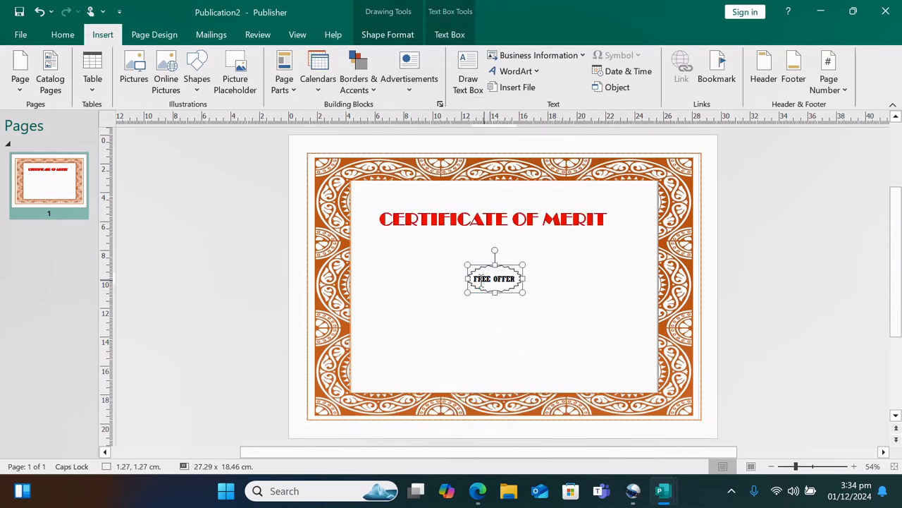
pyautogui.click(509, 325)
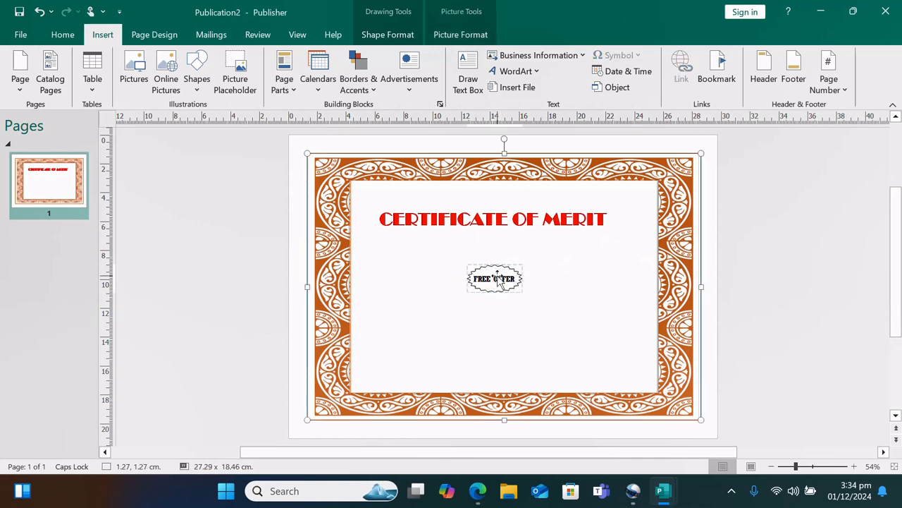
pyautogui.moveTo(497, 274); pyautogui.dragTo(414, 265)
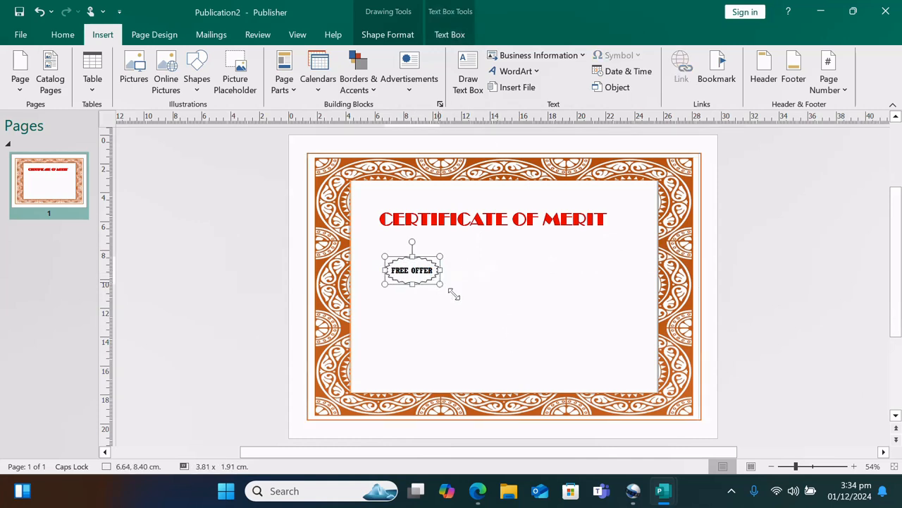
pyautogui.moveTo(454, 295); pyautogui.dragTo(480, 321)
pyautogui.click(532, 294)
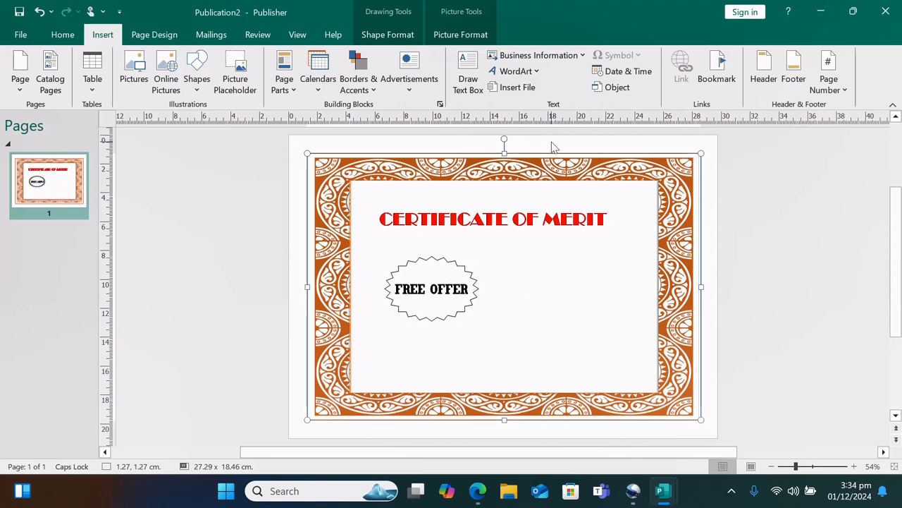
# Switch the page to portrait and resize the border picture to fill it
pyautogui.click(160, 34)
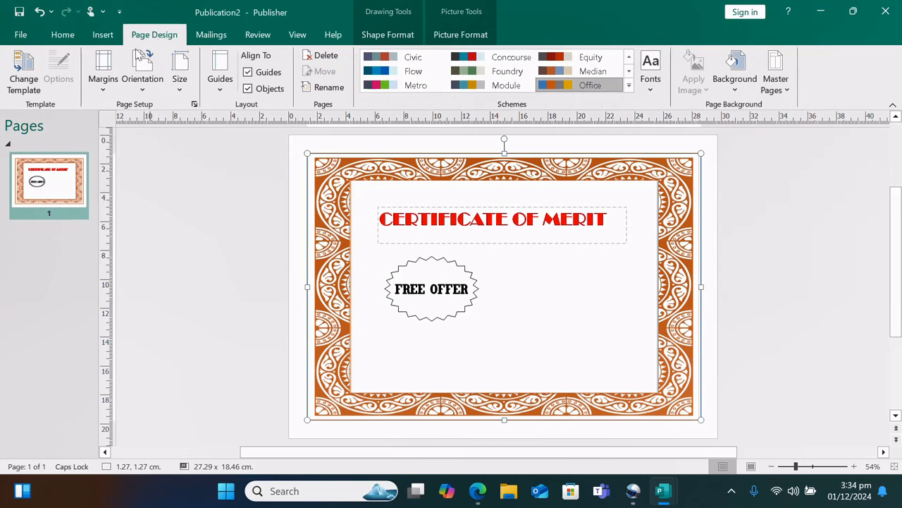
pyautogui.click(141, 85)
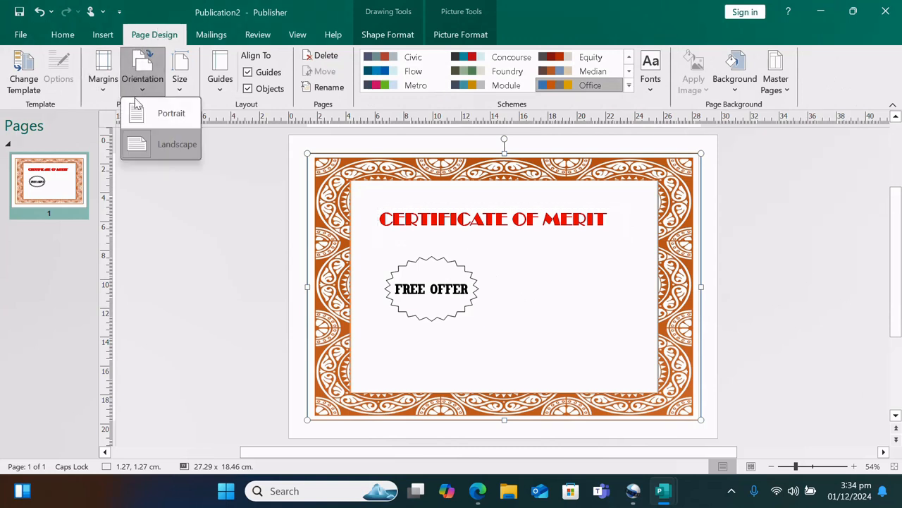
pyautogui.click(145, 113)
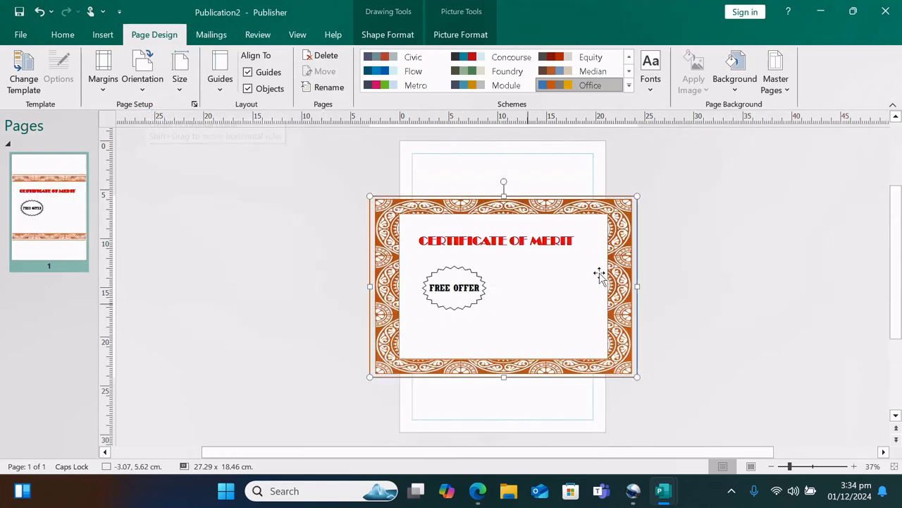
pyautogui.moveTo(638, 195); pyautogui.dragTo(601, 168)
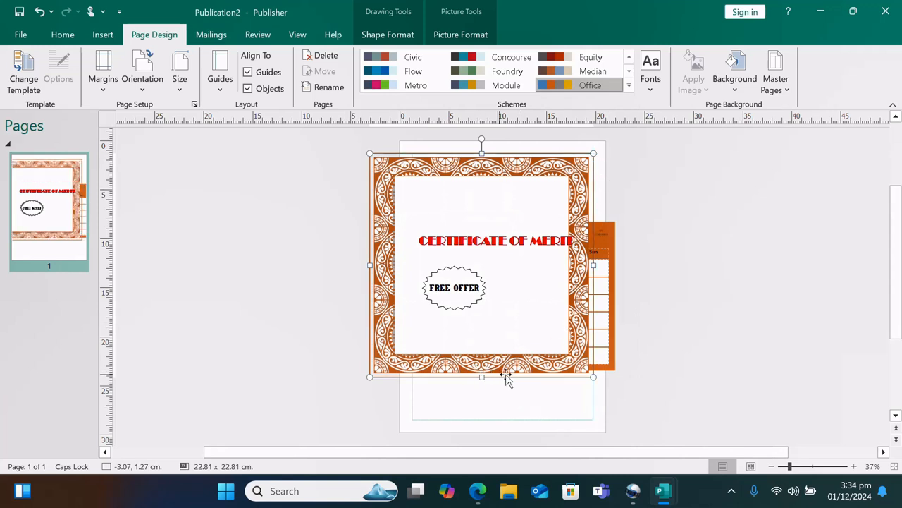
pyautogui.moveTo(370, 376); pyautogui.dragTo(412, 419)
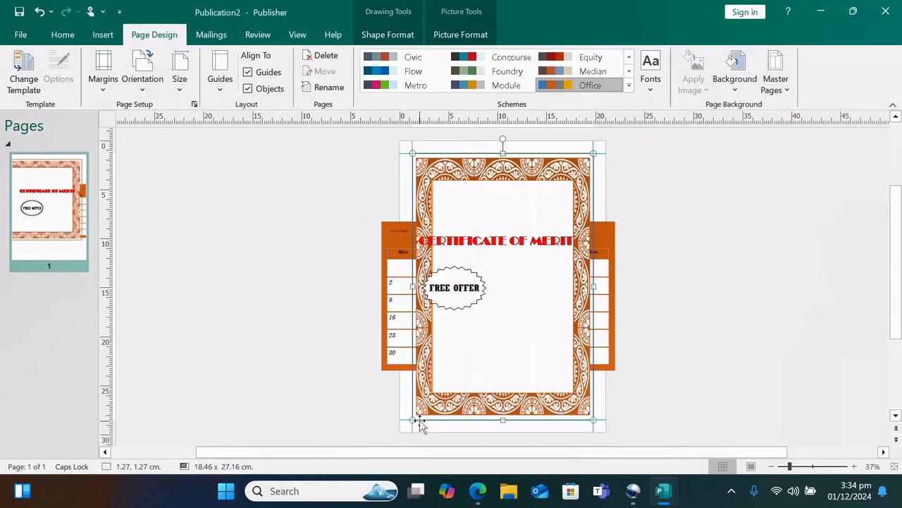
# Delete the calendar and shrink the title box so only CERTIFICATE OF shows
pyautogui.click(612, 334)
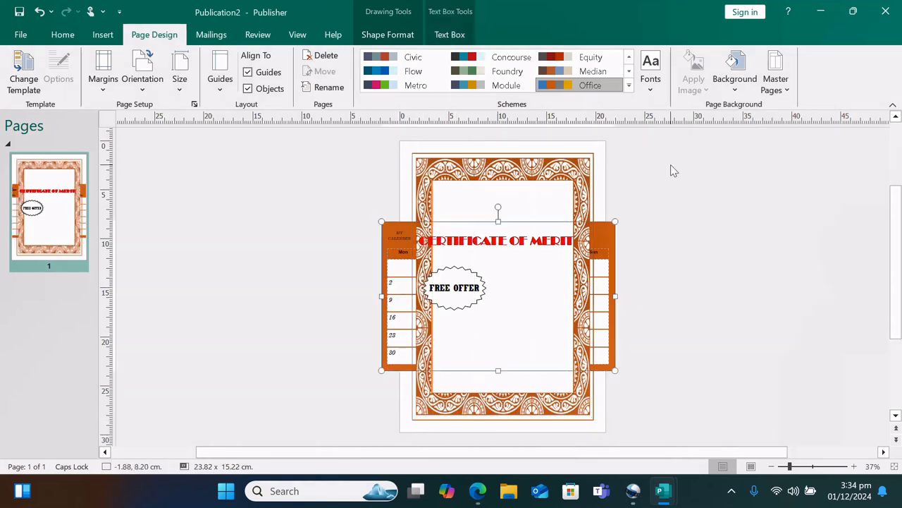
pyautogui.press('Delete')
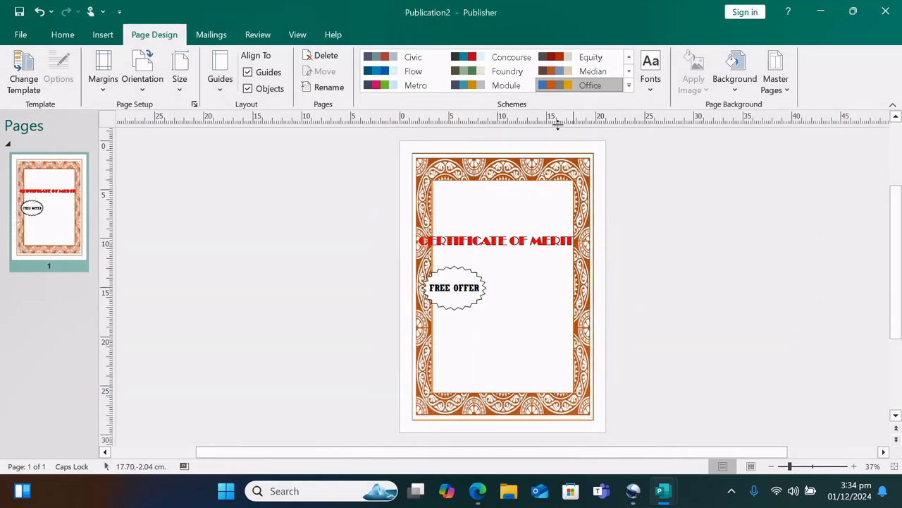
pyautogui.click(518, 241)
pyautogui.moveTo(594, 267); pyautogui.dragTo(552, 249)
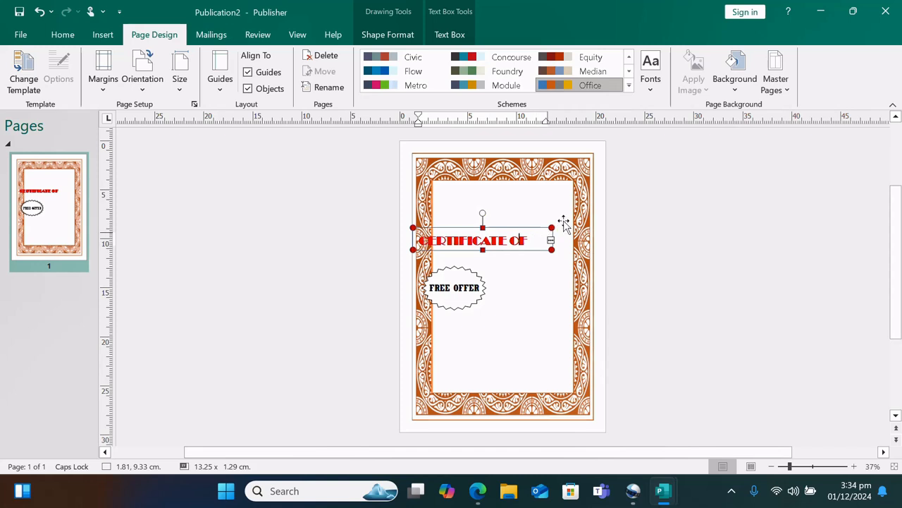
# Move the FREE OFFER seal toward the lower right and the title up near the top
pyautogui.click(459, 295)
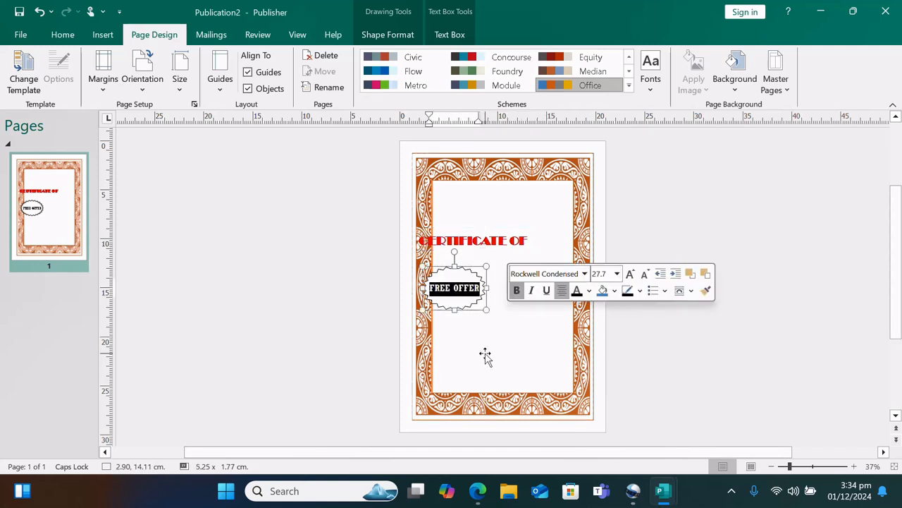
pyautogui.click(469, 310)
pyautogui.moveTo(475, 306); pyautogui.dragTo(537, 343)
pyautogui.moveTo(492, 243); pyautogui.dragTo(513, 201)
pyautogui.click(585, 248)
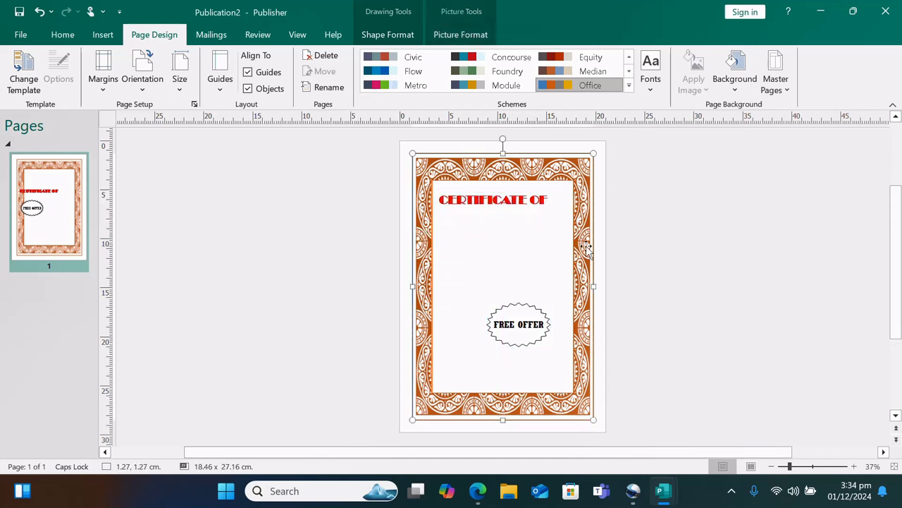
# Turn the page back to landscape, then move the border down and widen it across the page
pyautogui.click(147, 95)
pyautogui.click(160, 146)
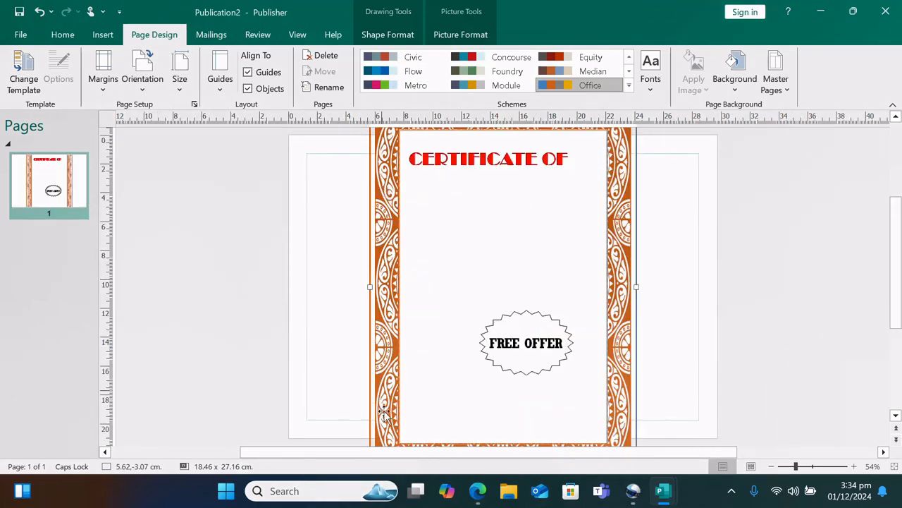
pyautogui.moveTo(630, 174); pyautogui.dragTo(634, 229)
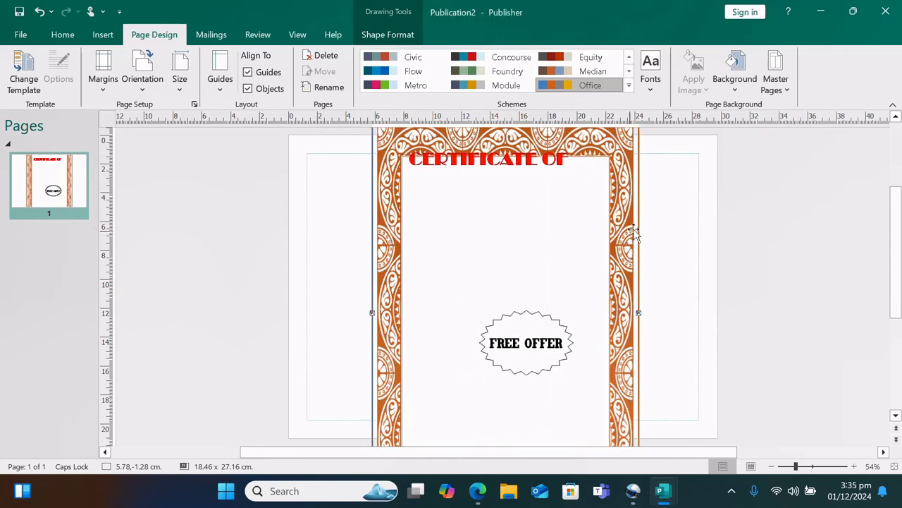
pyautogui.click(788, 468)
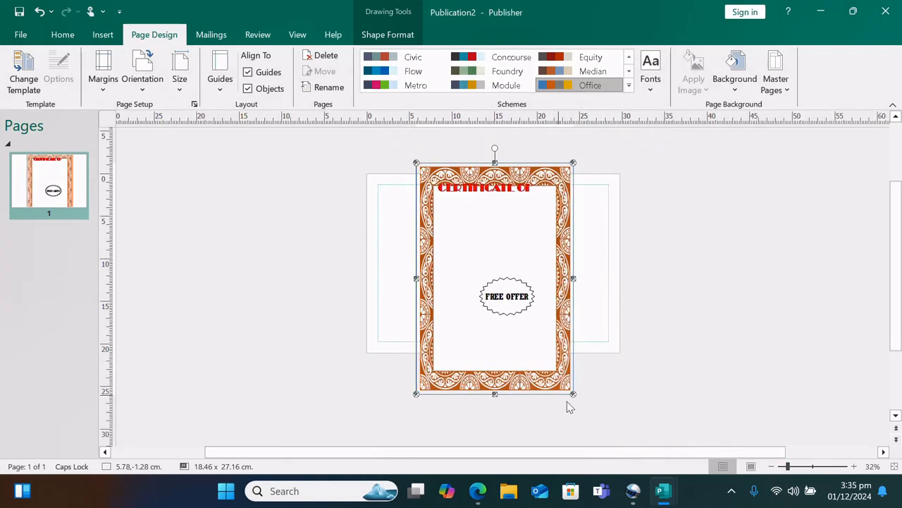
pyautogui.moveTo(572, 394); pyautogui.dragTo(624, 342)
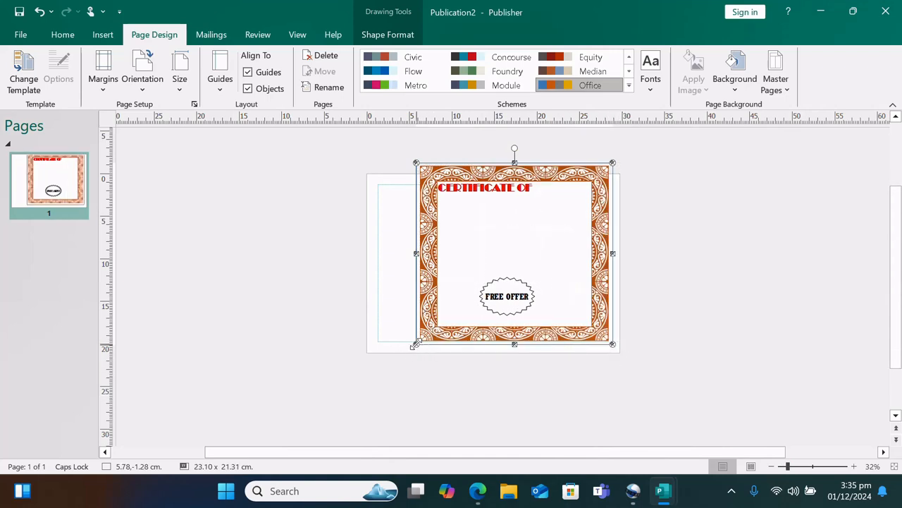
pyautogui.moveTo(414, 345); pyautogui.dragTo(367, 337)
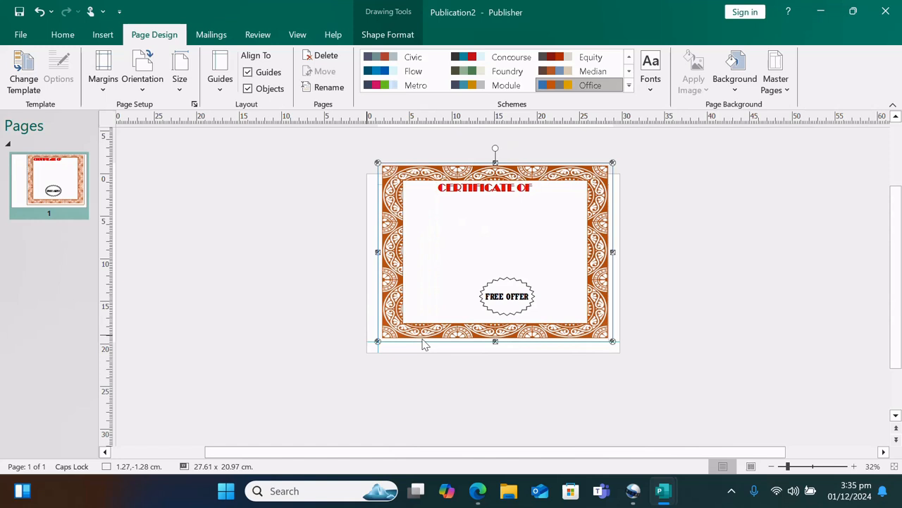
pyautogui.click(666, 262)
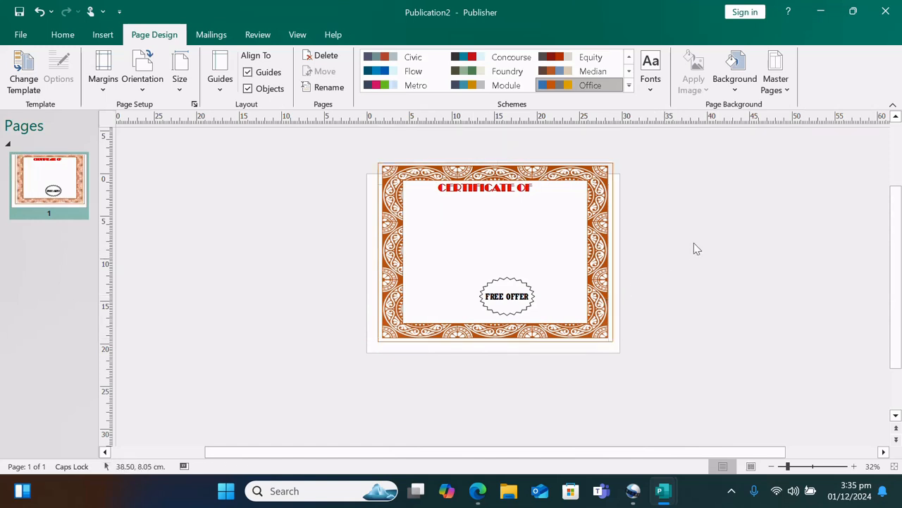
# Give the page a solid light orange background and delete the ornate border picture
pyautogui.click(737, 89)
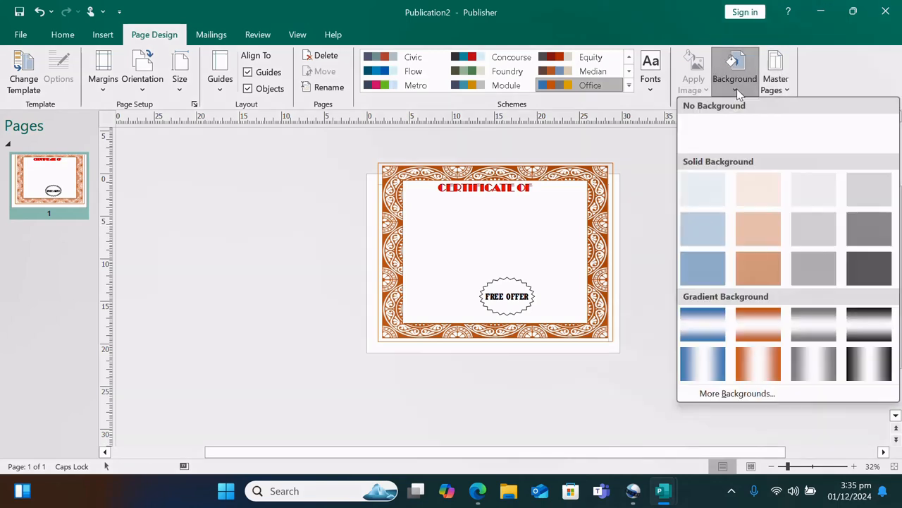
pyautogui.click(758, 267)
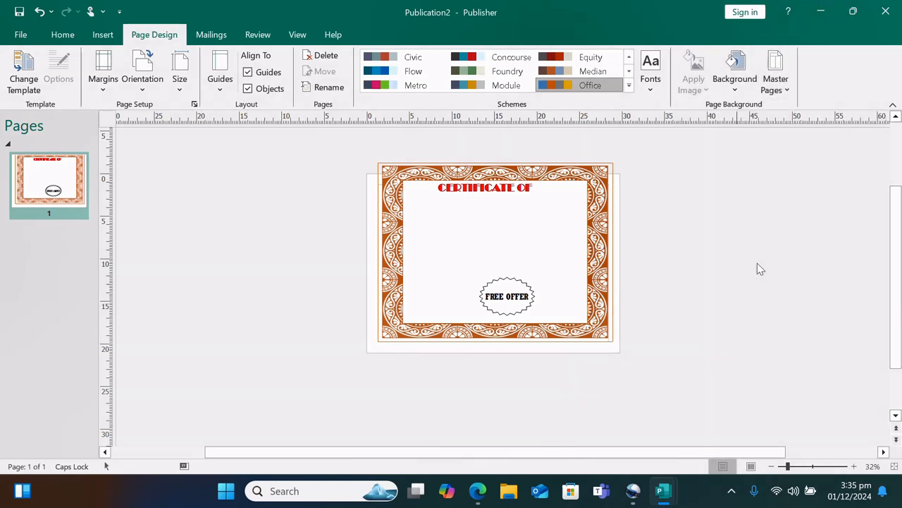
pyautogui.click(555, 268)
pyautogui.press('Delete')
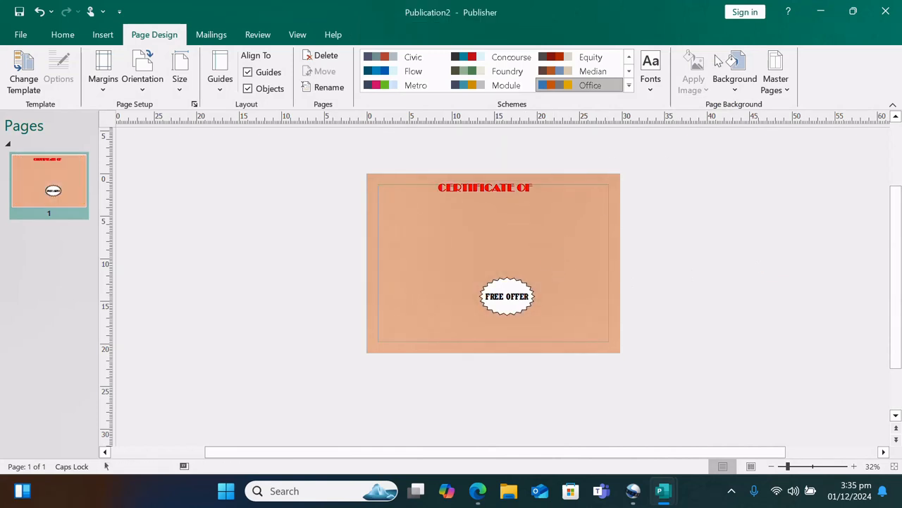
# Apply the blue-white gradient page background and open More Backgrounds settings
pyautogui.click(733, 71)
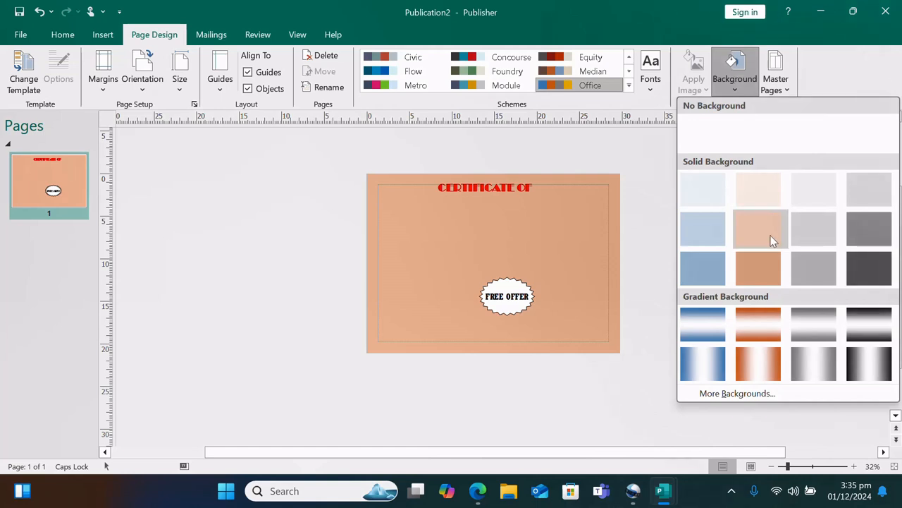
pyautogui.click(702, 374)
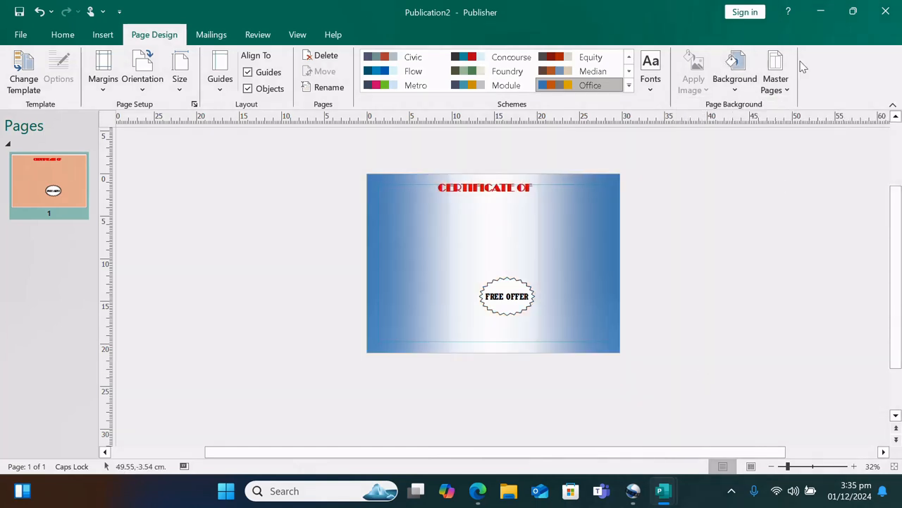
pyautogui.click(746, 73)
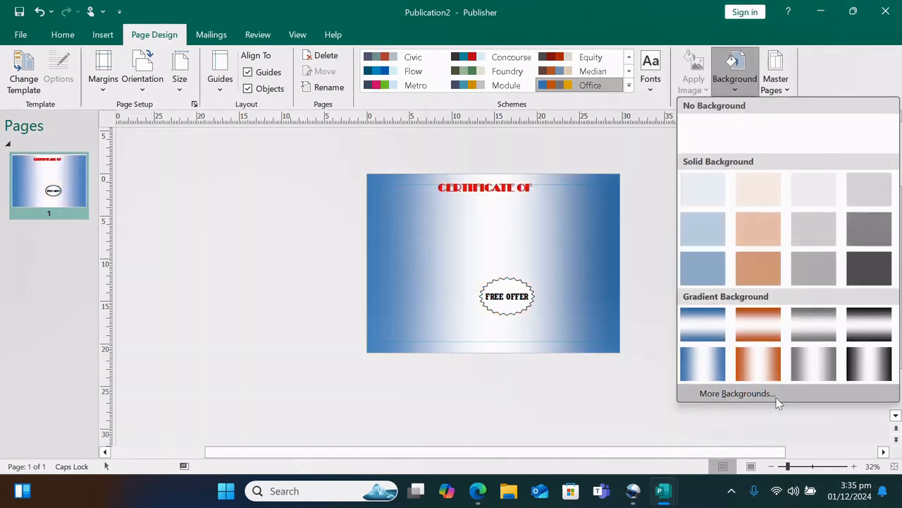
pyautogui.click(779, 392)
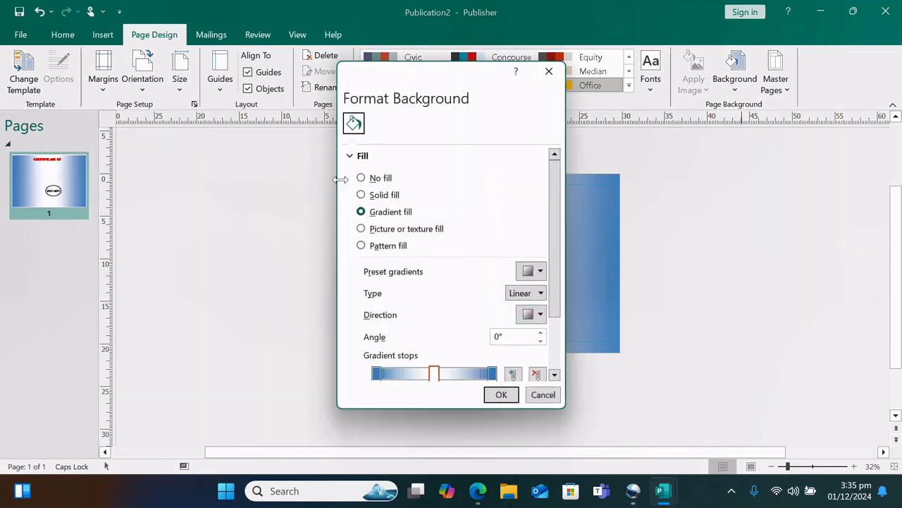
# Set the Format Background fill to Solid fill in standard blue and apply it
pyautogui.click(361, 196)
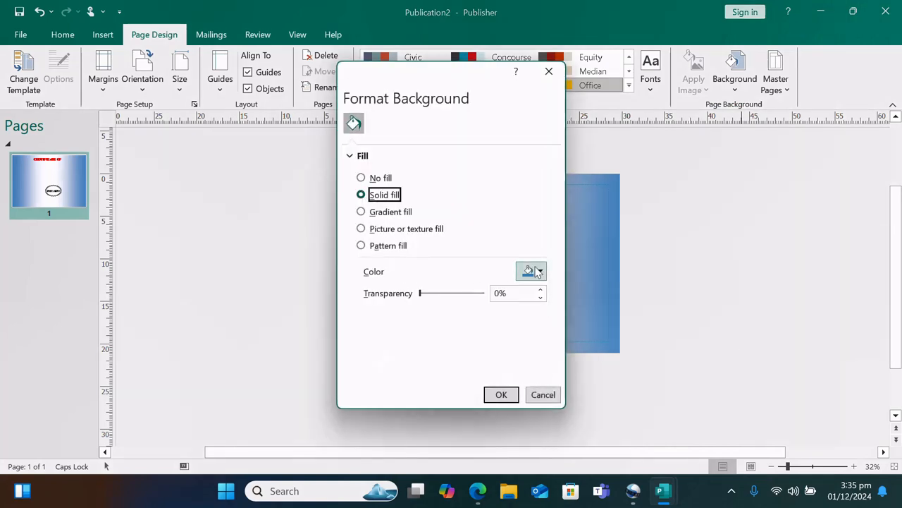
pyautogui.click(537, 272)
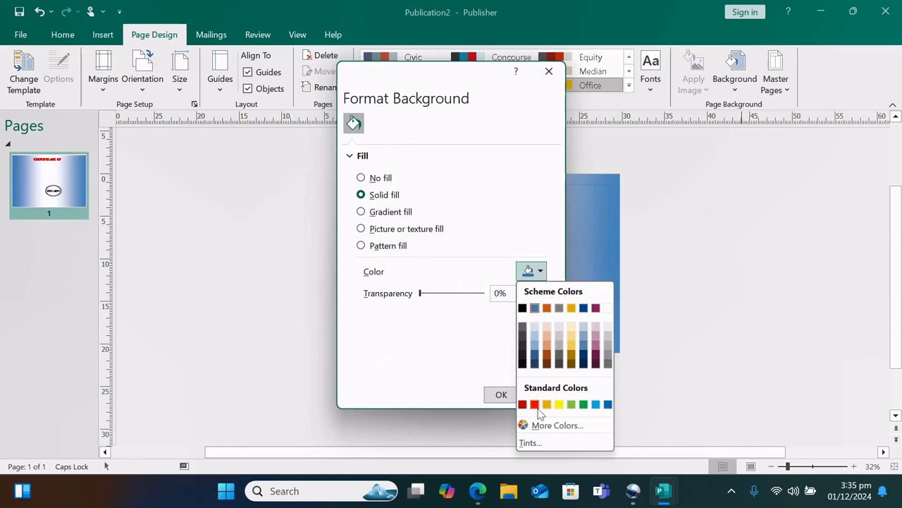
pyautogui.click(596, 404)
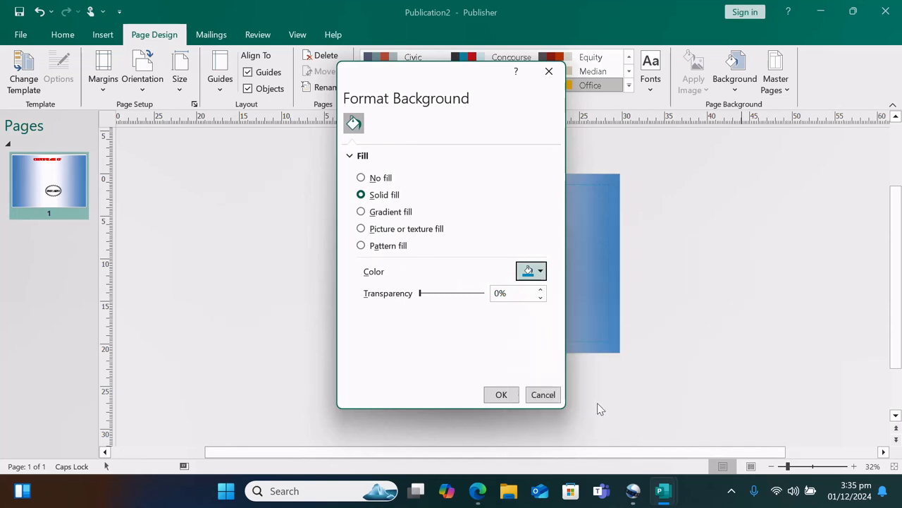
pyautogui.click(501, 397)
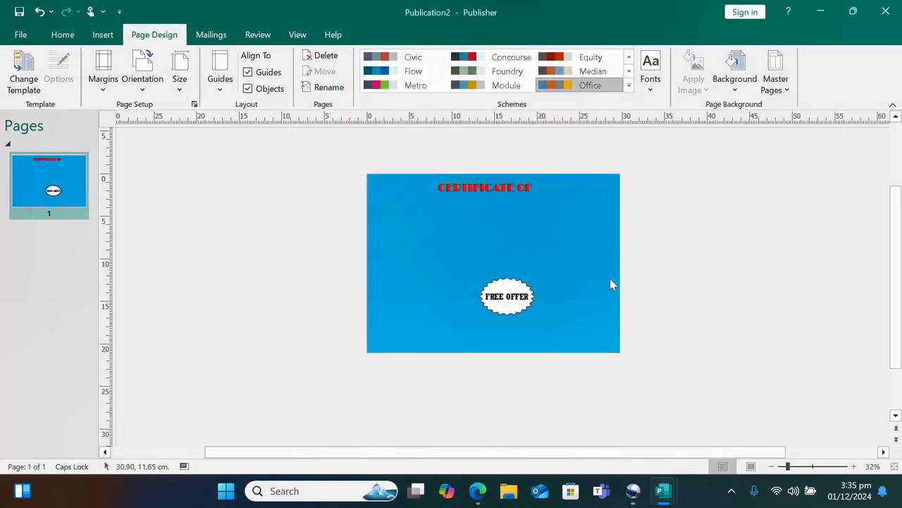
pyautogui.click(795, 467)
pyautogui.click(805, 467)
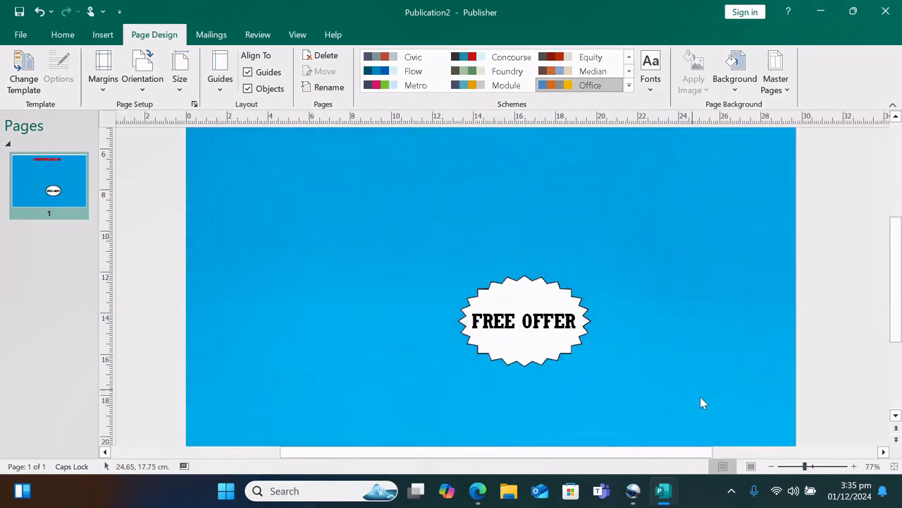
pyautogui.click(799, 467)
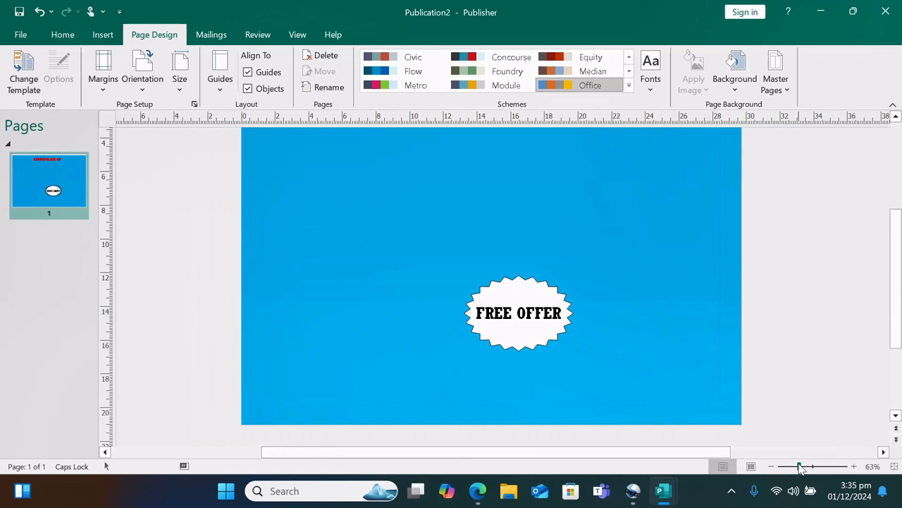
pyautogui.click(794, 467)
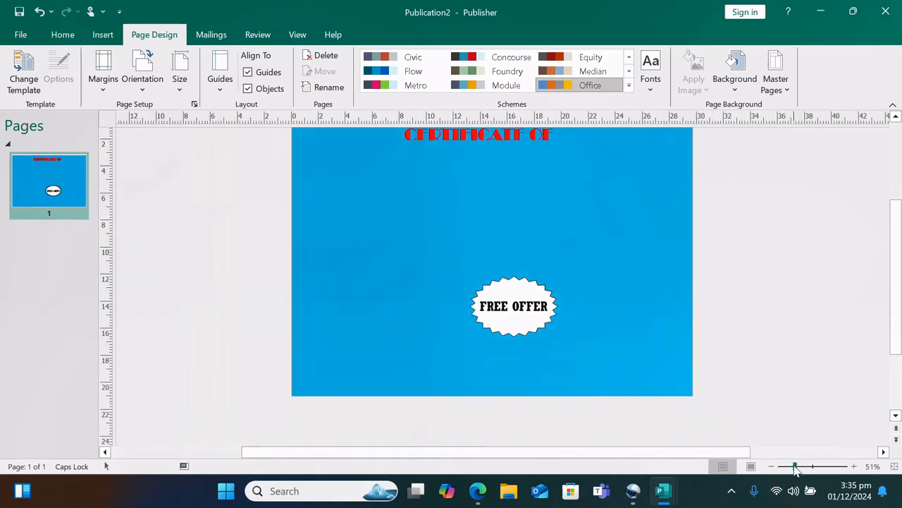
pyautogui.scroll(1, 717, 348)
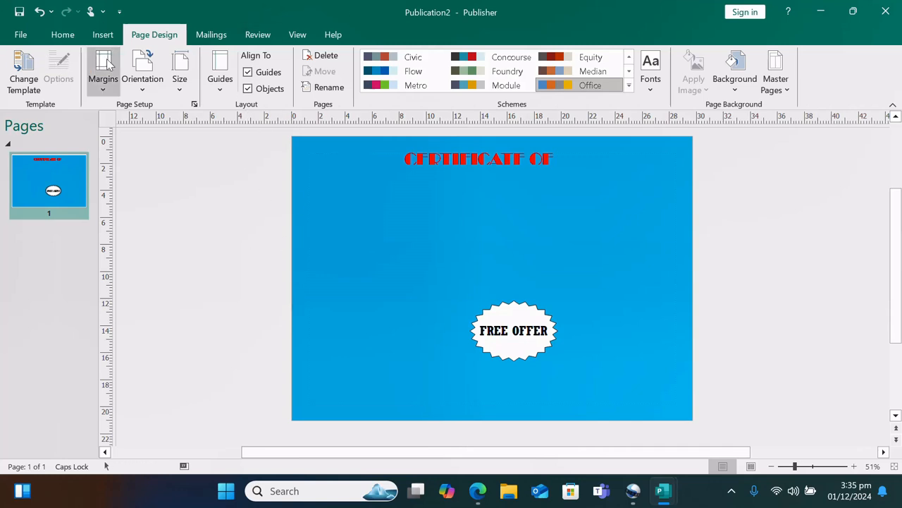
# Browse More templates under File and select Wedding invitations to preview it
pyautogui.click(20, 35)
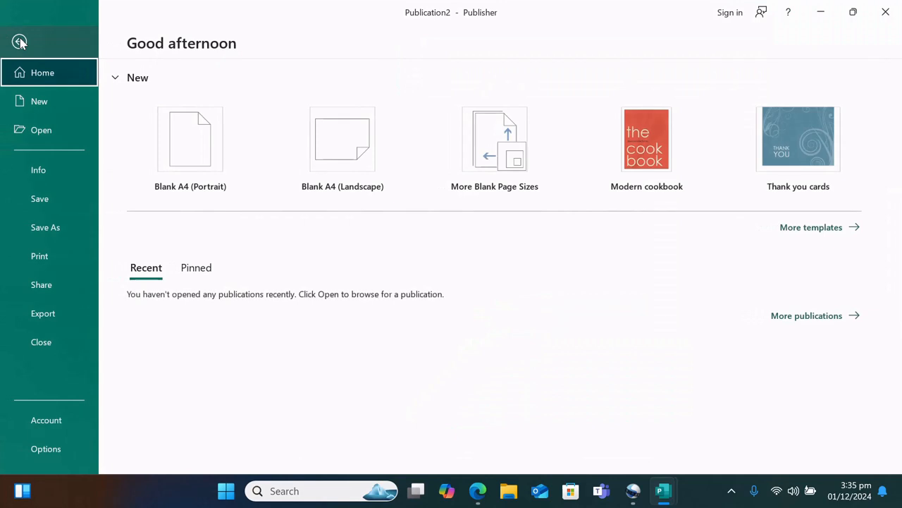
pyautogui.click(817, 227)
pyautogui.scroll(-10, 611, 369)
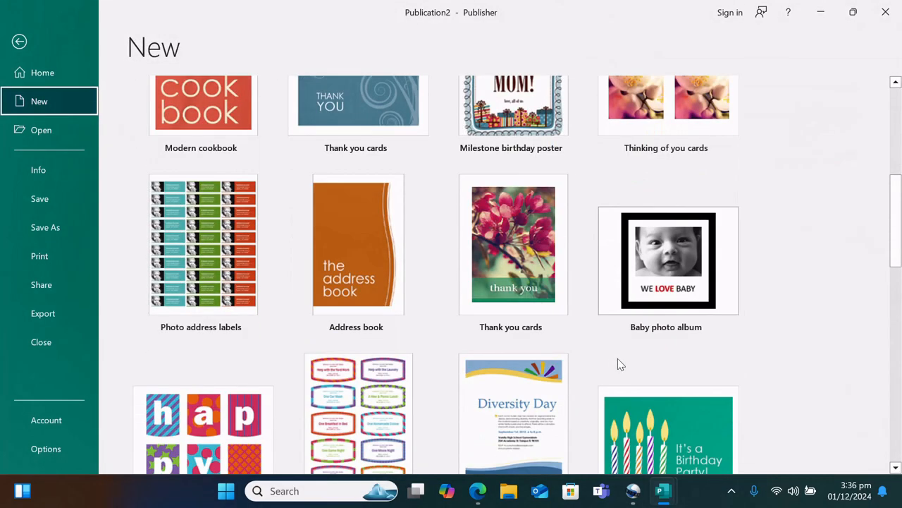
pyautogui.scroll(-1, 504, 353)
pyautogui.scroll(-9, 506, 345)
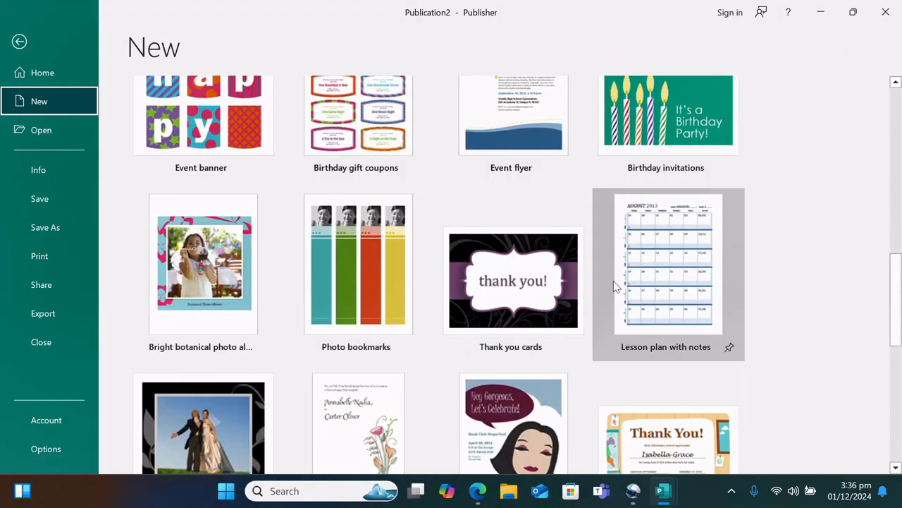
pyautogui.scroll(-3, 613, 280)
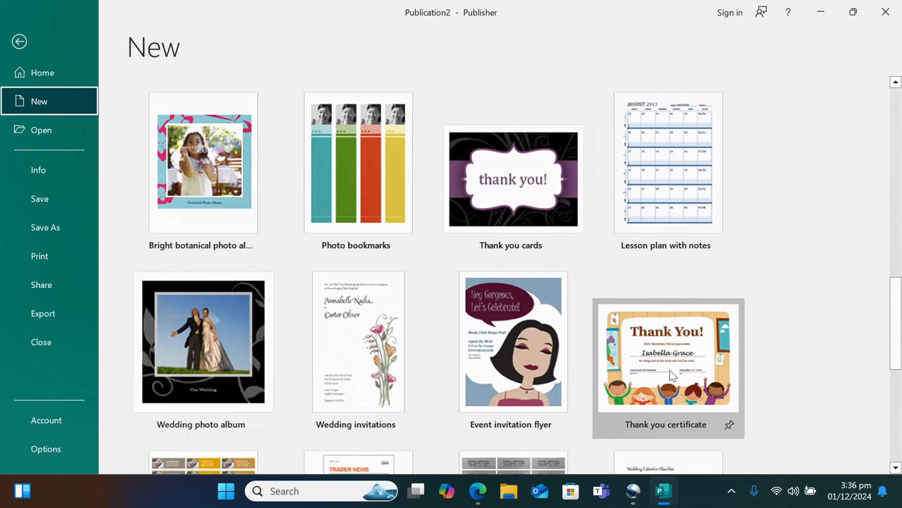
pyautogui.scroll(-5, 668, 378)
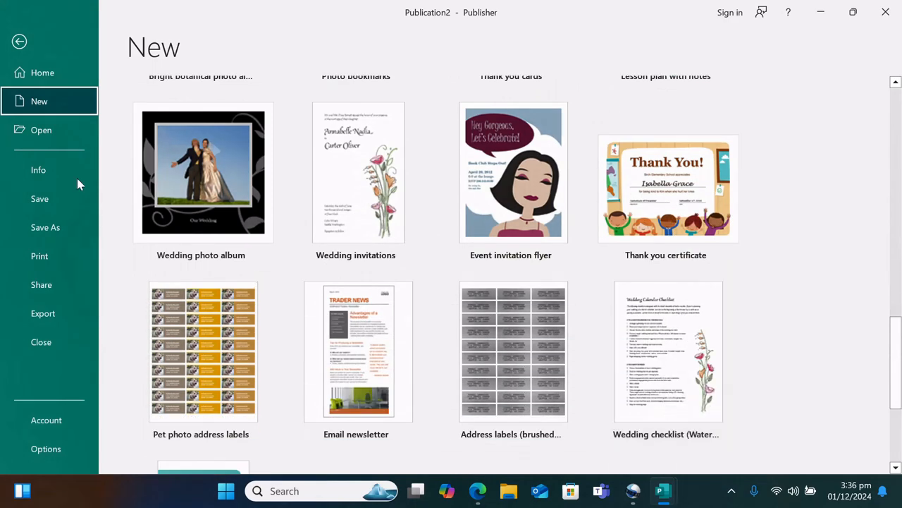
pyautogui.scroll(-4, 569, 317)
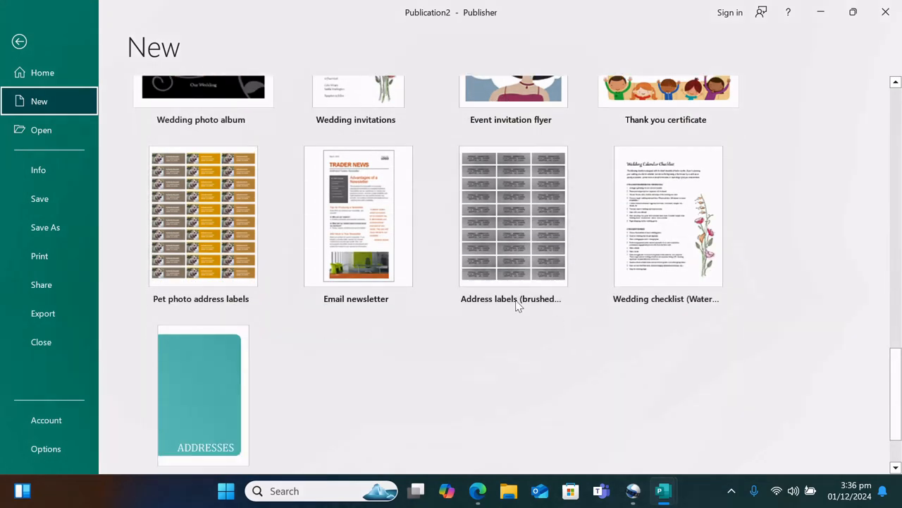
pyautogui.scroll(-3, 403, 246)
pyautogui.scroll(7, 409, 243)
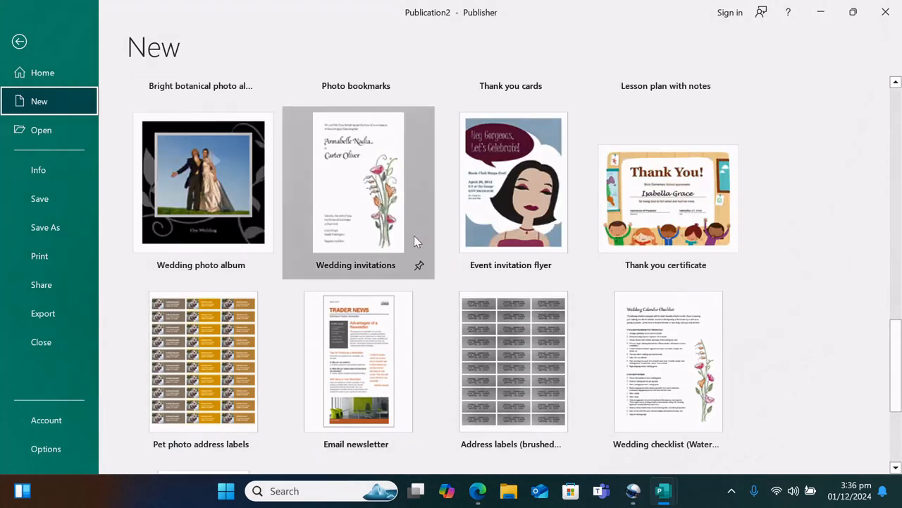
pyautogui.scroll(1, 415, 241)
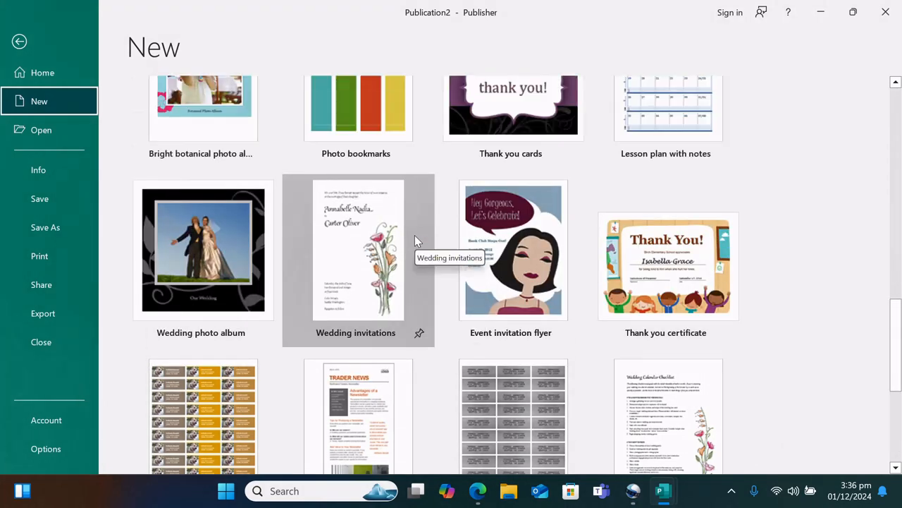
pyautogui.click(355, 270)
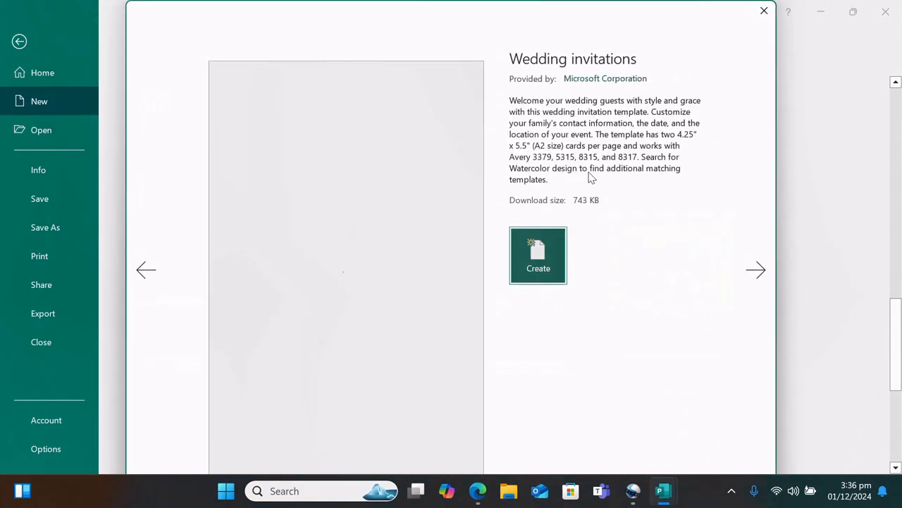
# Create the Wedding invitations publication and overtype the first card's opening text
pyautogui.click(551, 240)
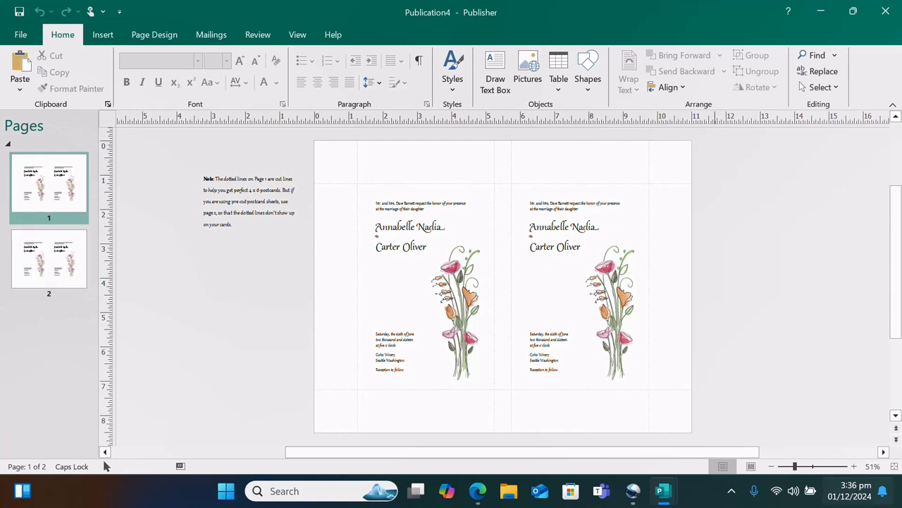
pyautogui.moveTo(795, 466); pyautogui.dragTo(805, 466)
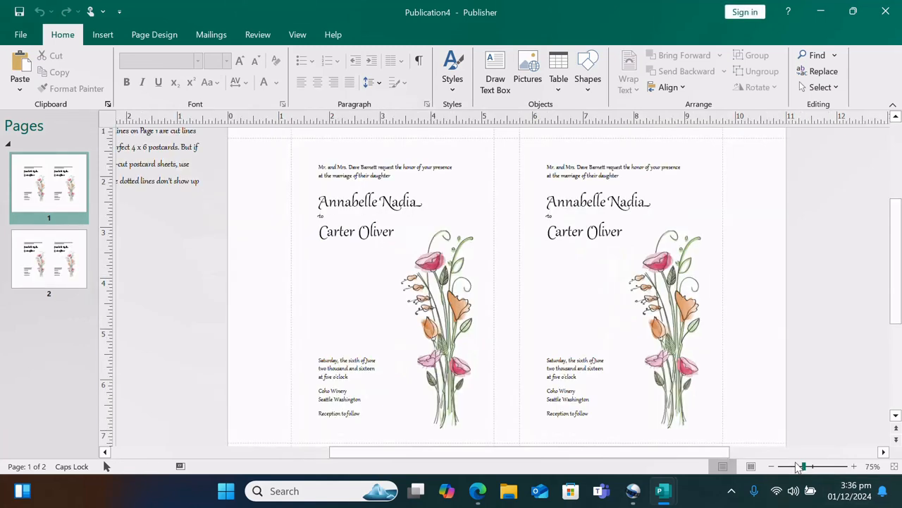
pyautogui.click(362, 171)
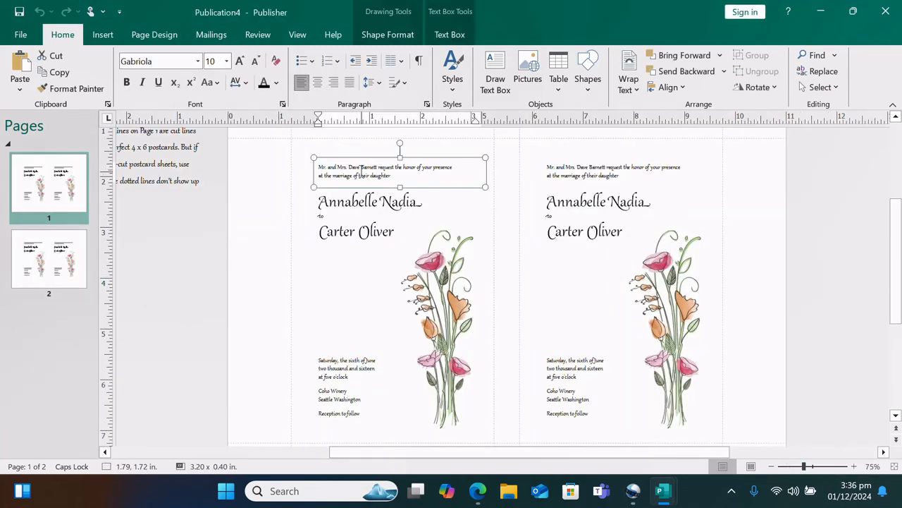
pyautogui.moveTo(405, 172); pyautogui.dragTo(313, 173)
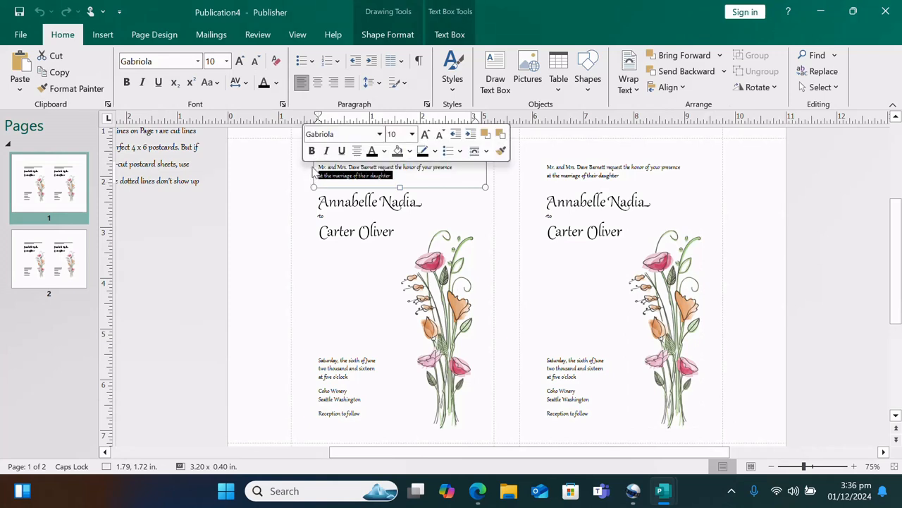
pyautogui.moveTo(381, 176); pyautogui.dragTo(333, 168)
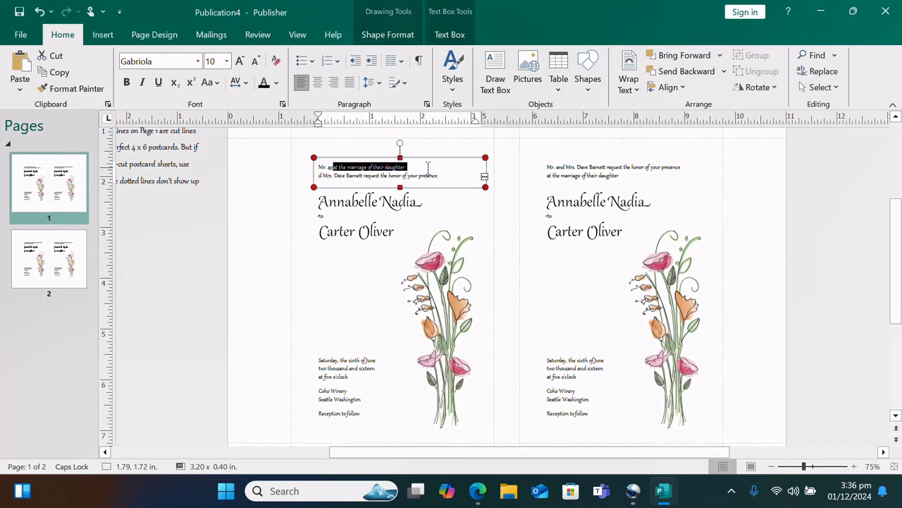
pyautogui.moveTo(438, 174); pyautogui.dragTo(317, 170)
pyautogui.write('FDDDDDD')
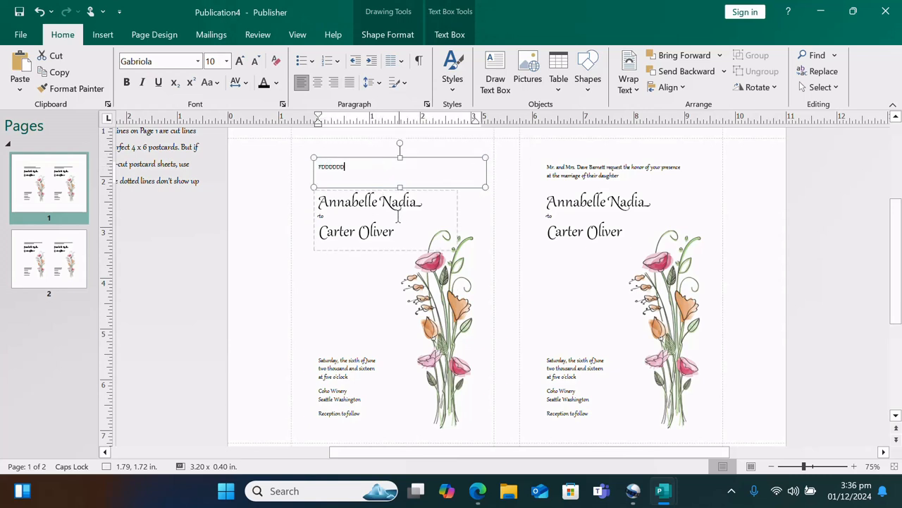
pyautogui.moveTo(397, 233); pyautogui.dragTo(321, 201)
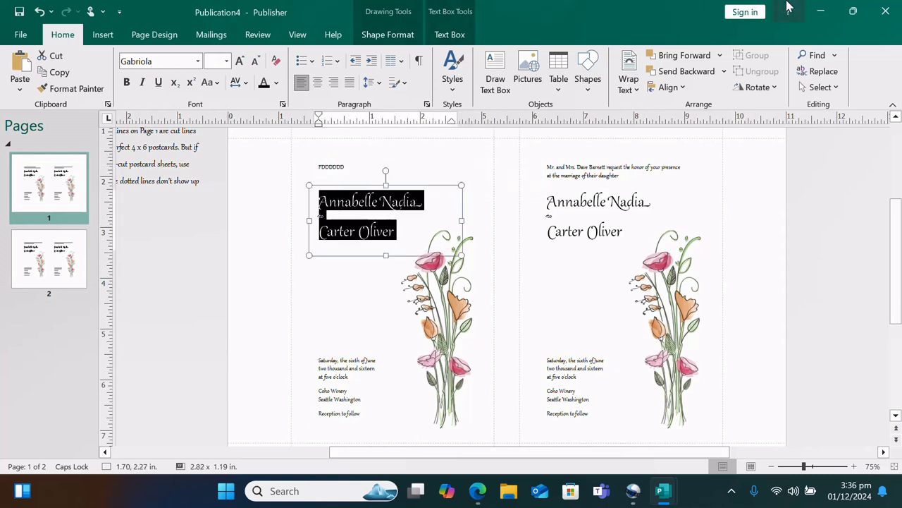
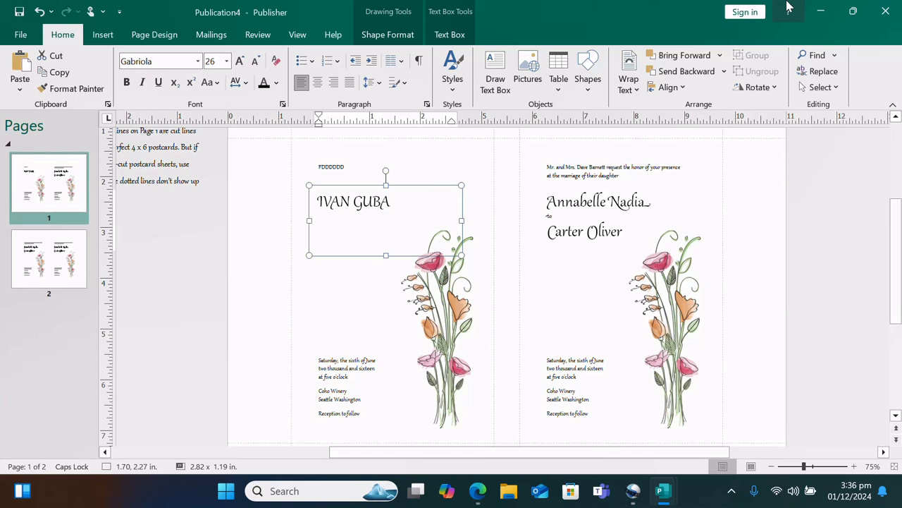
pyautogui.press('Return')
pyautogui.click(572, 240)
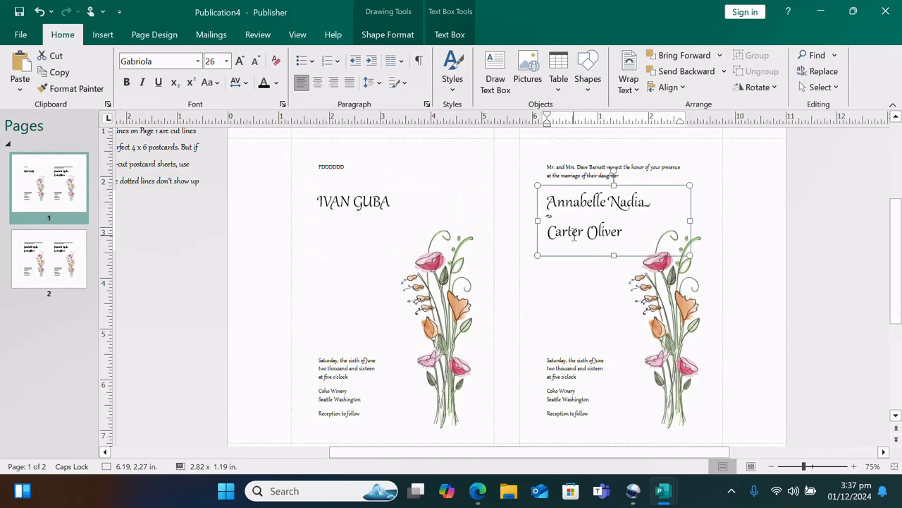
pyautogui.click(377, 307)
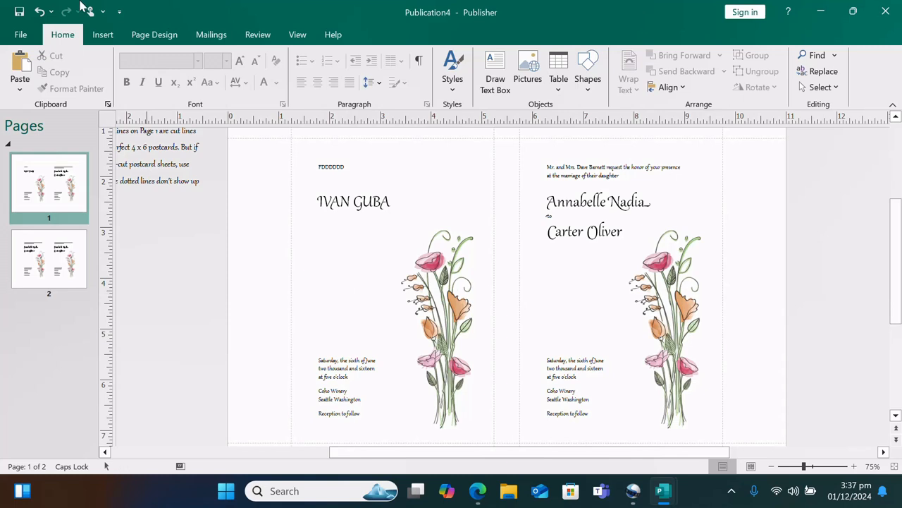
# Insert the elephant picture 'download' and move it to the first card's left edge
pyautogui.click(102, 34)
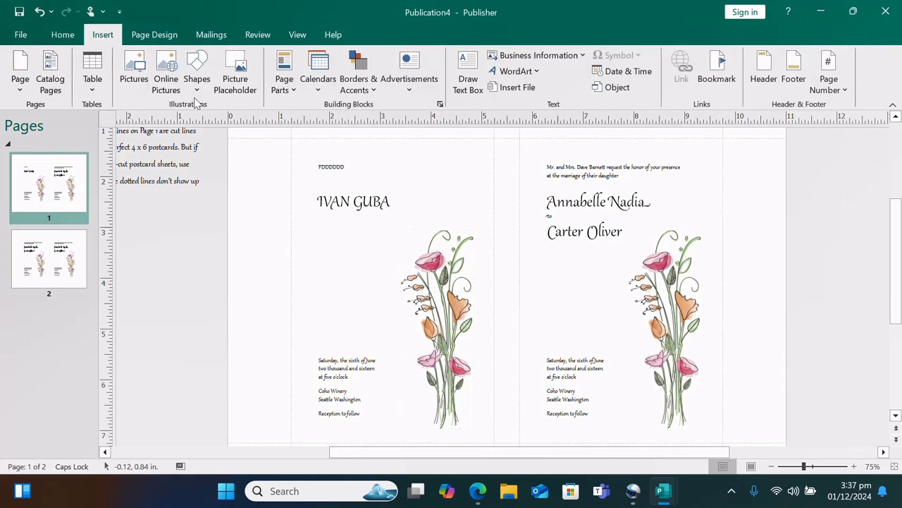
pyautogui.click(141, 83)
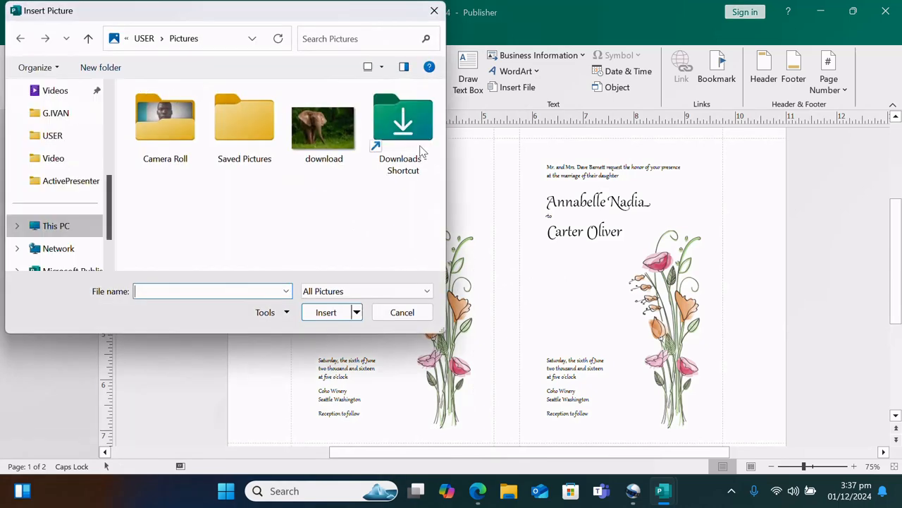
pyautogui.click(323, 148)
pyautogui.click(326, 312)
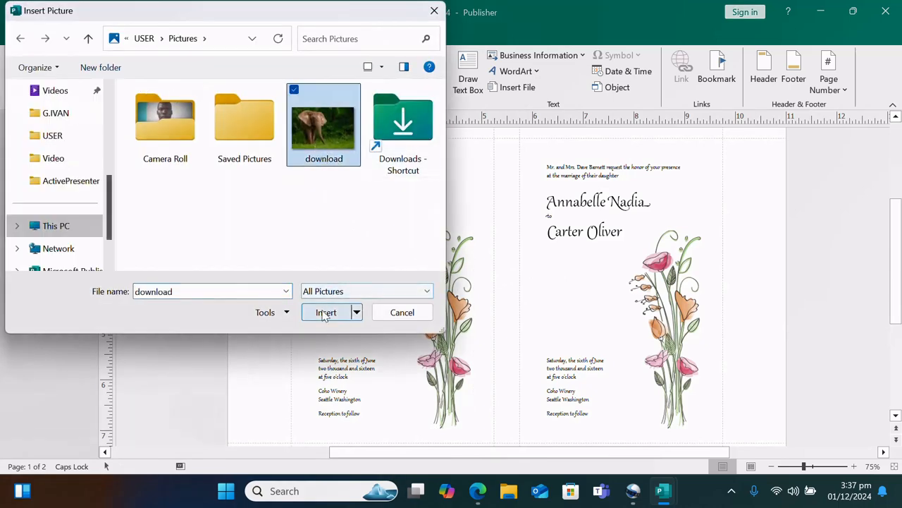
pyautogui.moveTo(468, 289); pyautogui.dragTo(318, 280)
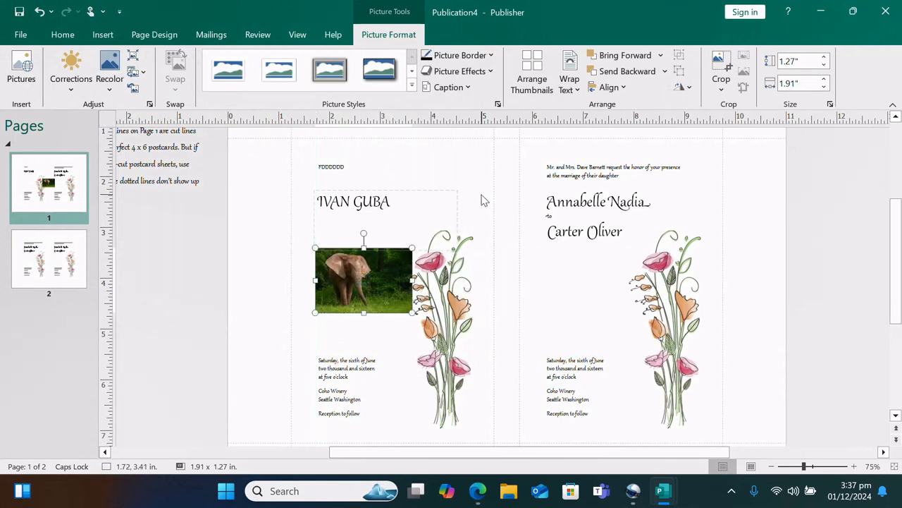
pyautogui.click(481, 176)
# Draw a smiley face shape on the second card and fill it yellow
pyautogui.click(102, 35)
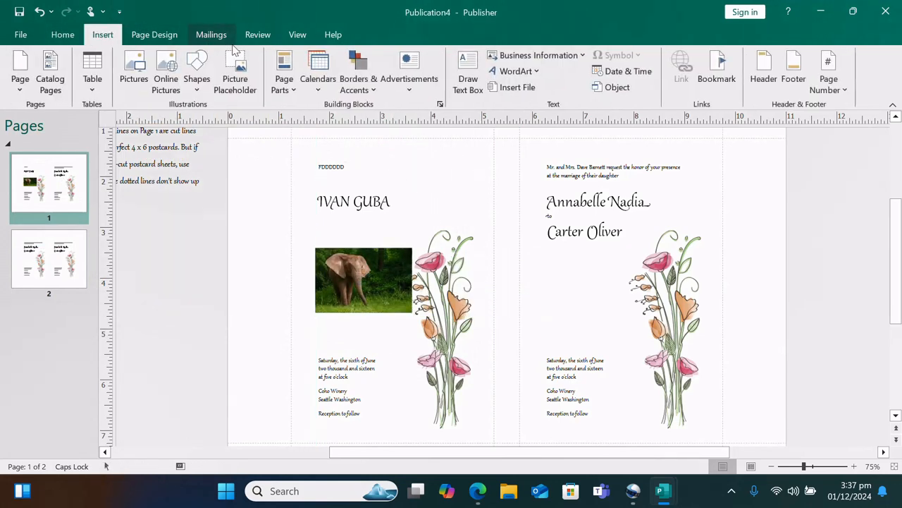
pyautogui.click(197, 79)
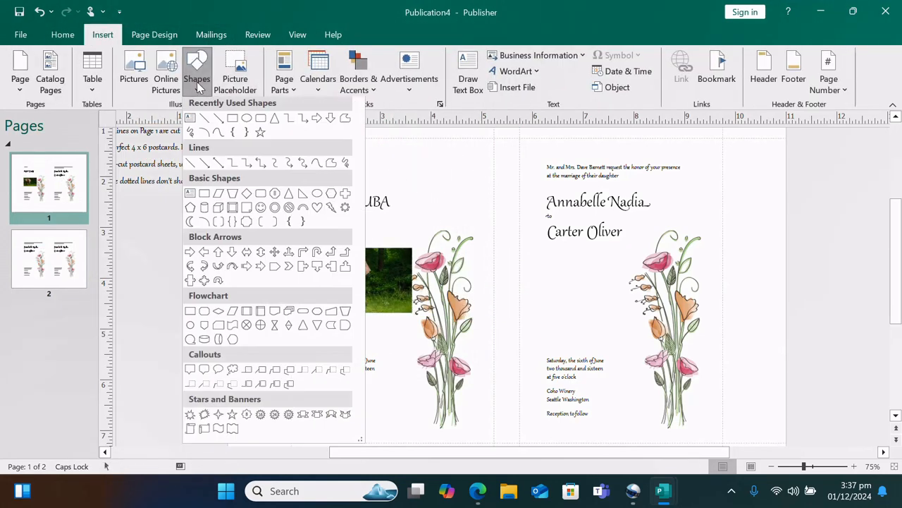
pyautogui.click(262, 210)
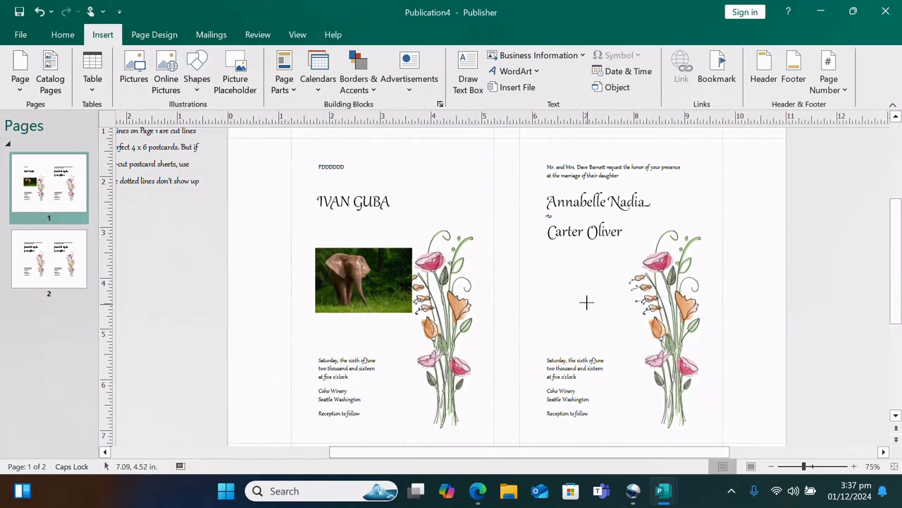
pyautogui.moveTo(545, 267)
pyautogui.mouseDown()
pyautogui.moveTo(586, 292)
pyautogui.moveTo(596, 339)
pyautogui.moveTo(613, 334)
pyautogui.mouseUp()
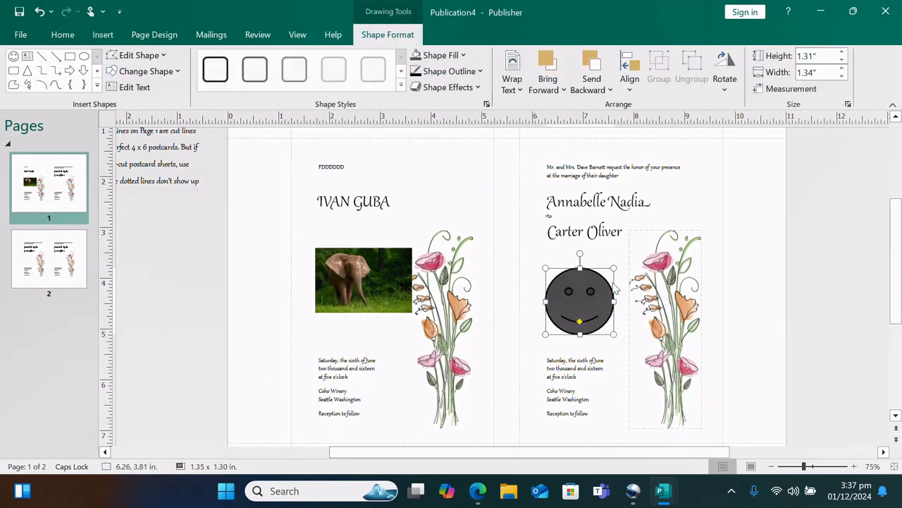
pyautogui.click(464, 56)
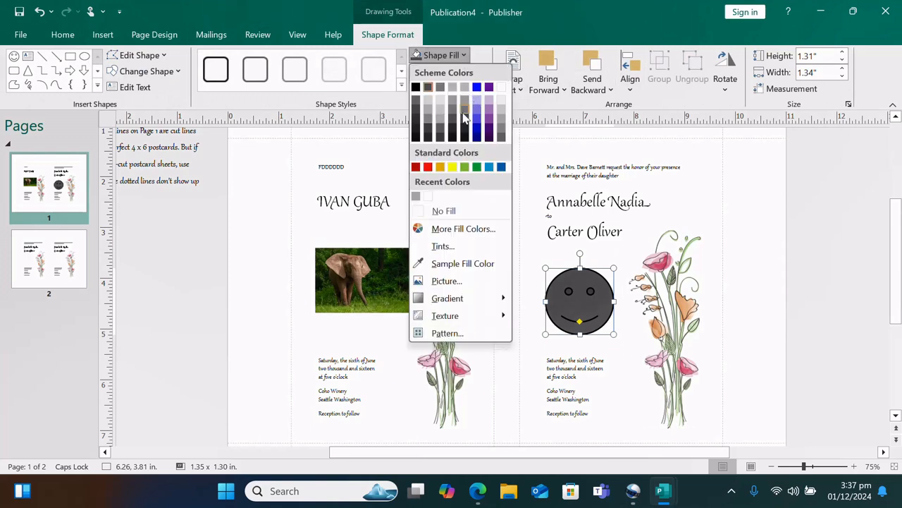
pyautogui.click(453, 168)
pyautogui.click(780, 294)
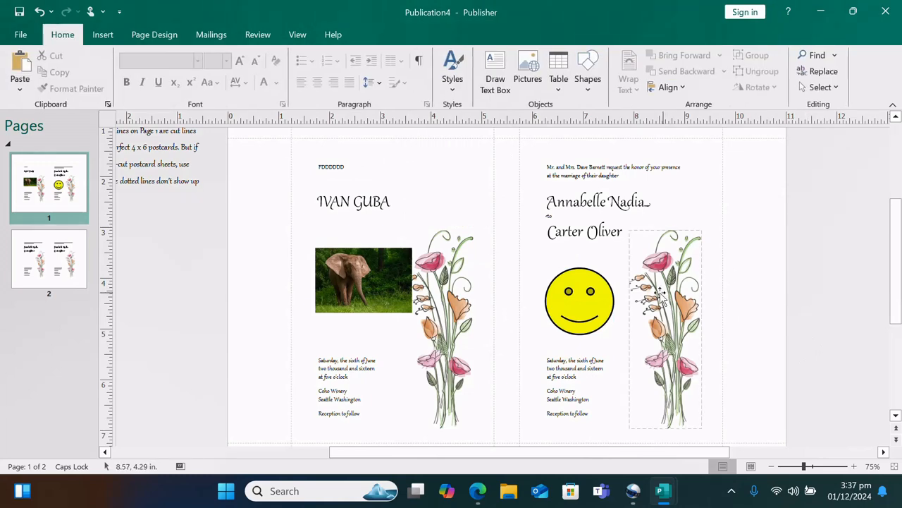
# Delete the flower illustration beside the smiley on the right-hand card
pyautogui.scroll(-1, 649, 289)
pyautogui.scroll(-1, 639, 287)
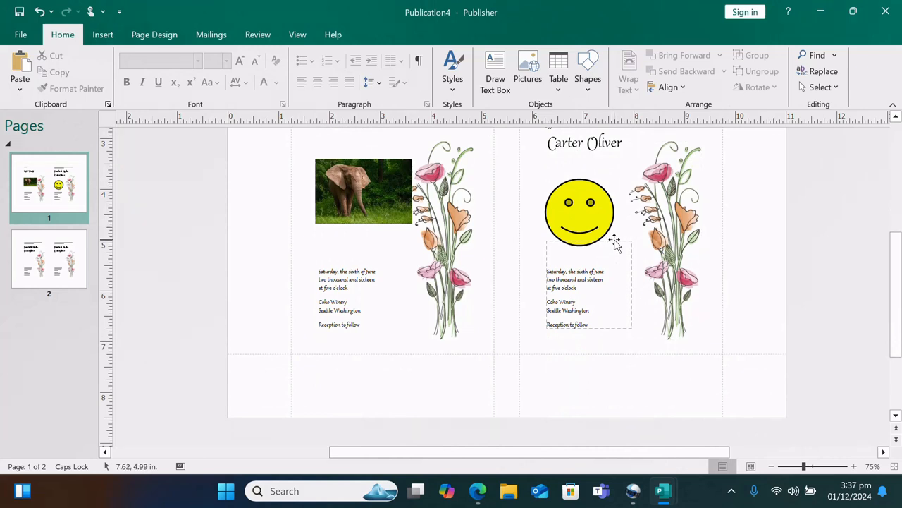
pyautogui.click(690, 238)
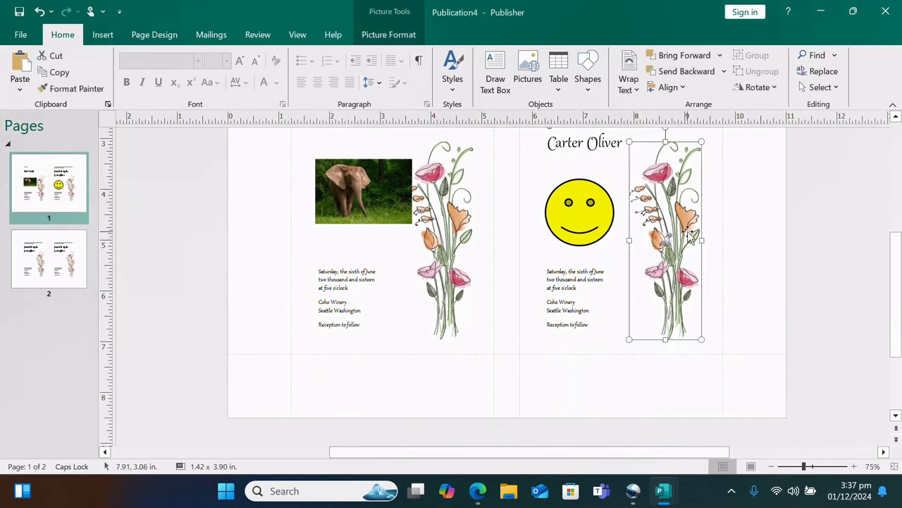
pyautogui.press('Delete')
# Check pages 2 and 1, then bring up the File start screen
pyautogui.scroll(3, 688, 234)
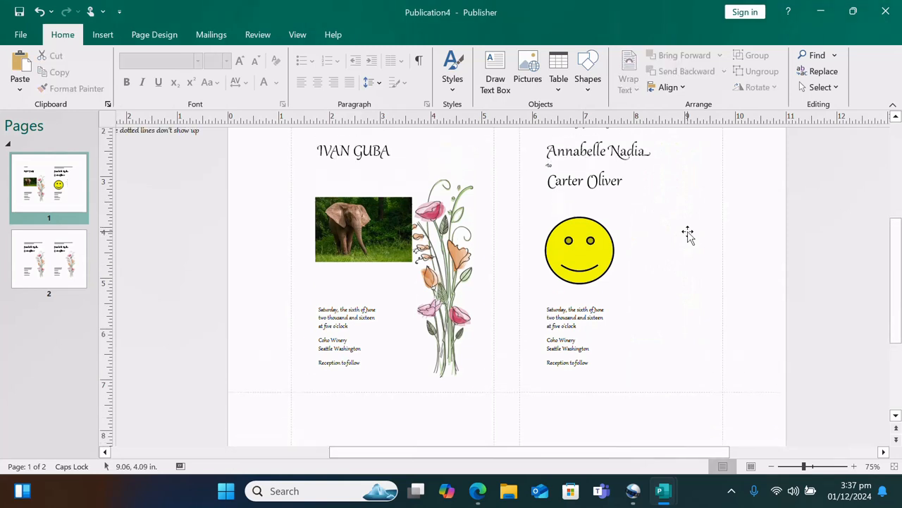
pyautogui.click(71, 258)
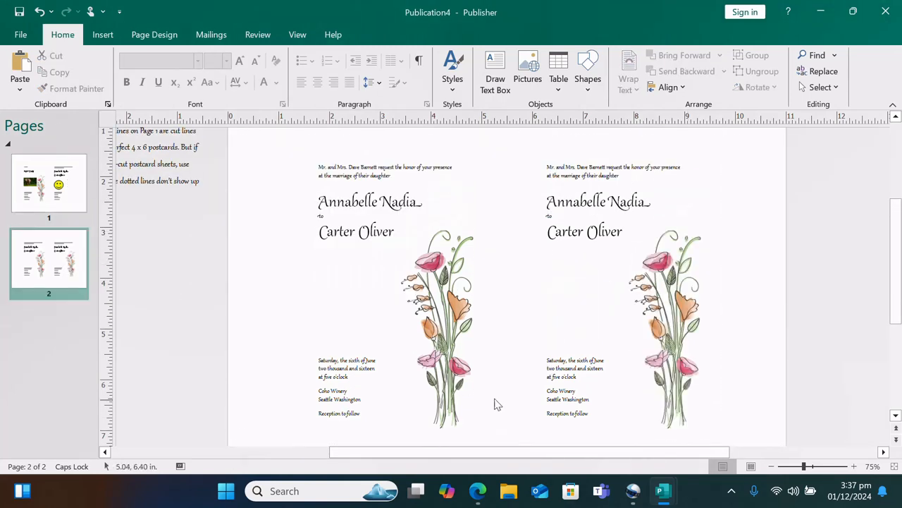
pyautogui.scroll(1, 594, 317)
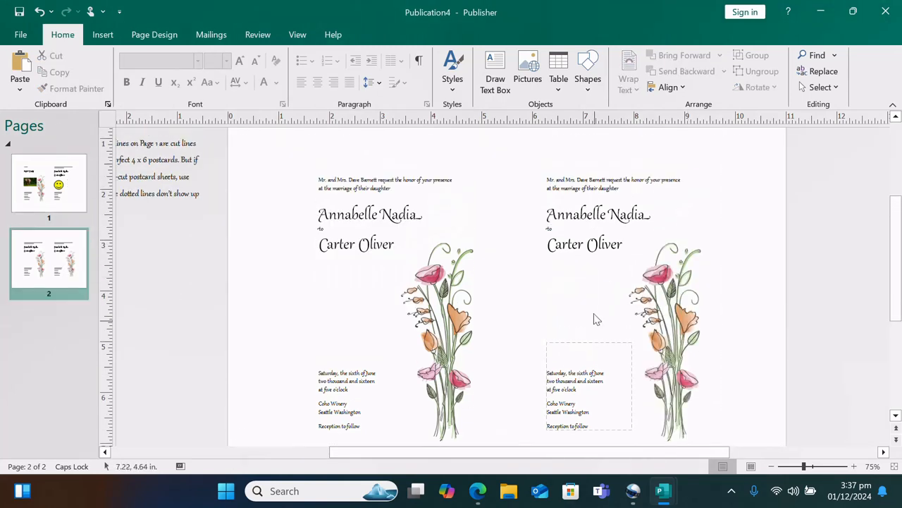
pyautogui.click(64, 199)
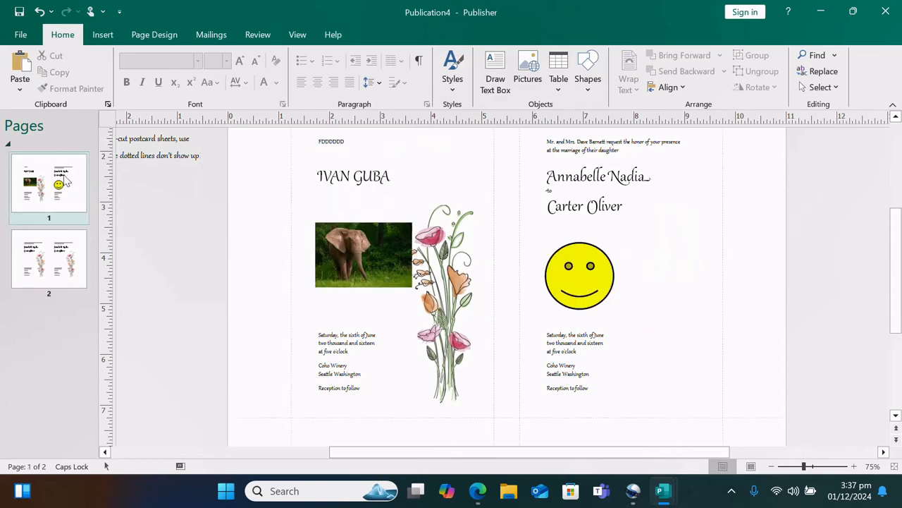
pyautogui.click(24, 39)
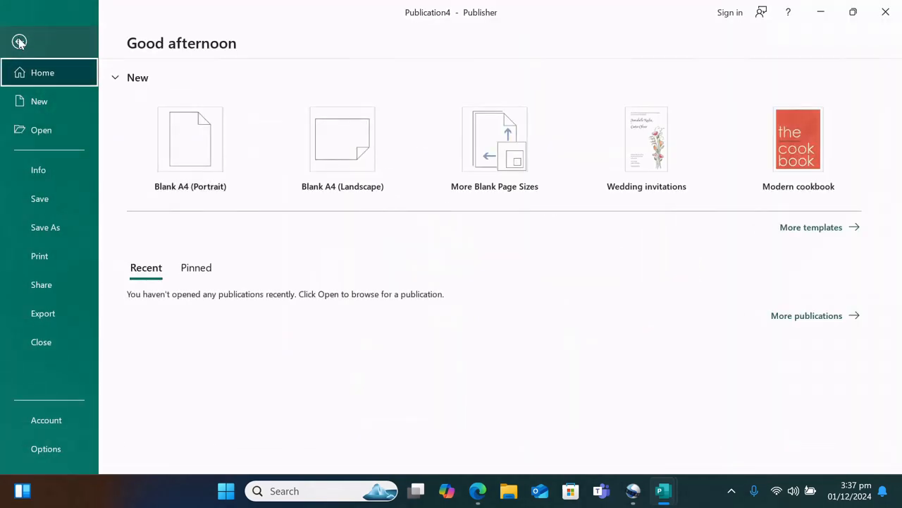
# Save the invitation on This PC's Desktop with the file name FLOWER
pyautogui.click(19, 43)
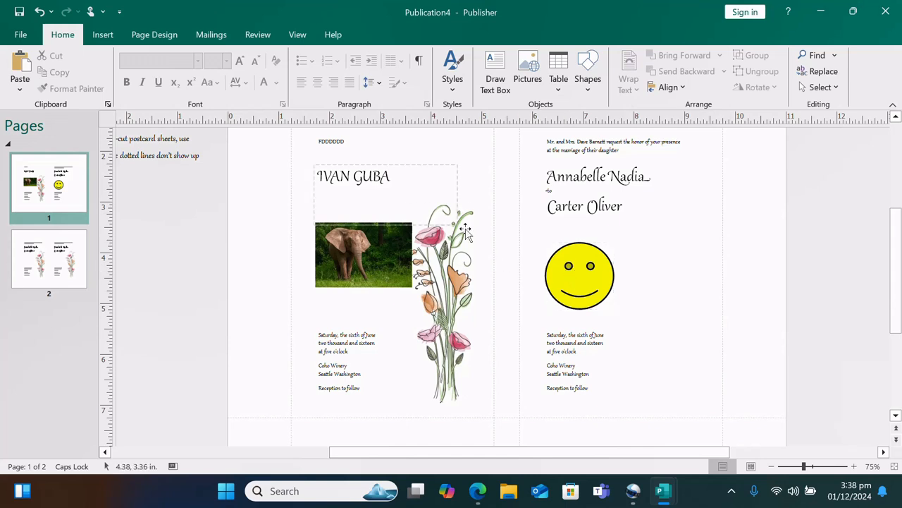
pyautogui.click(21, 35)
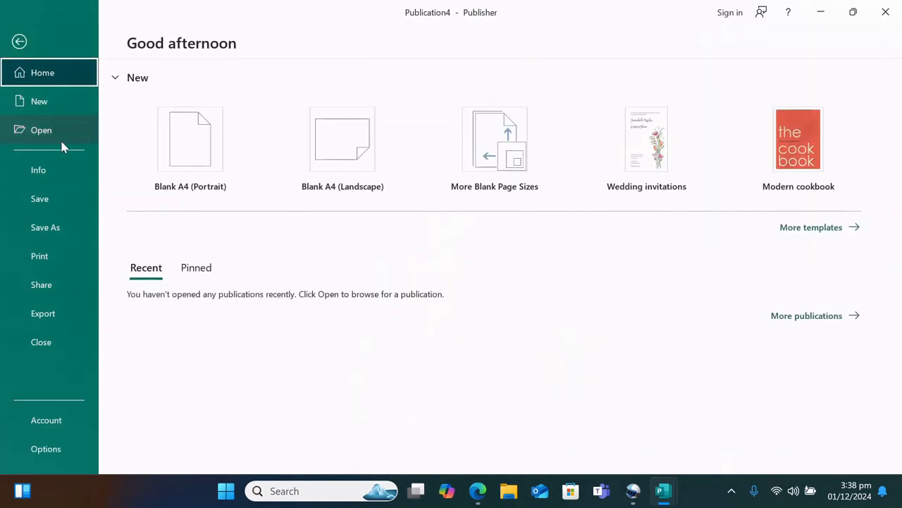
pyautogui.click(60, 227)
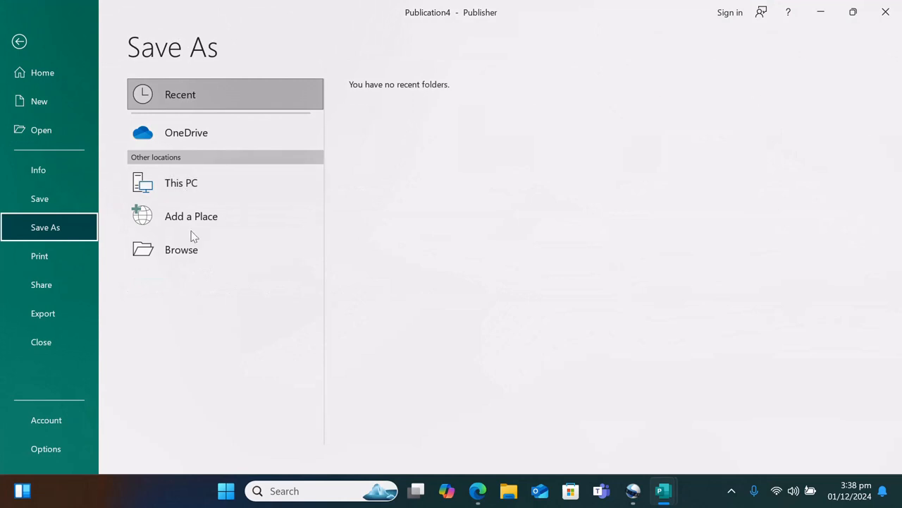
pyautogui.click(220, 188)
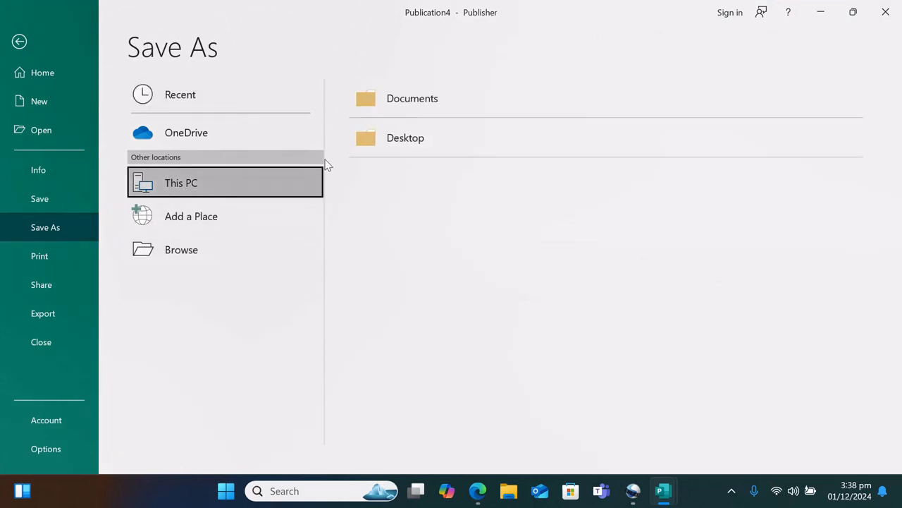
pyautogui.click(376, 154)
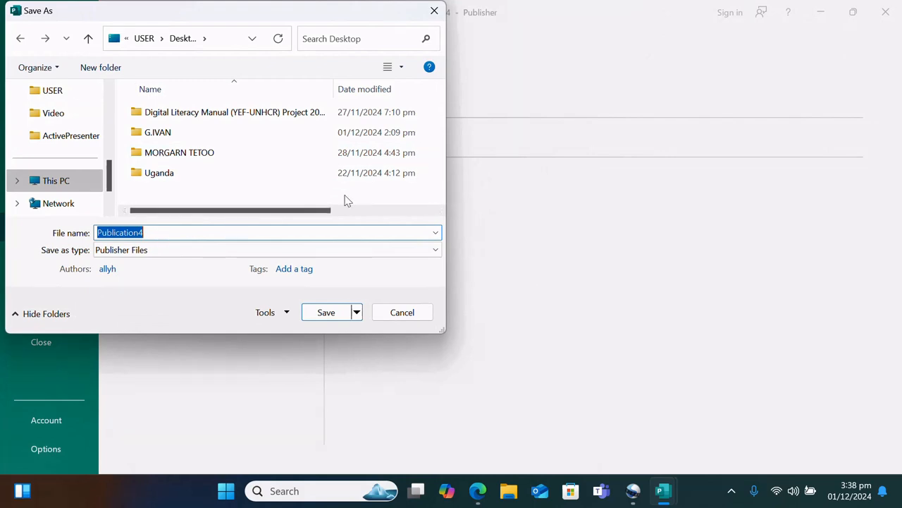
pyautogui.write('FLOWER')
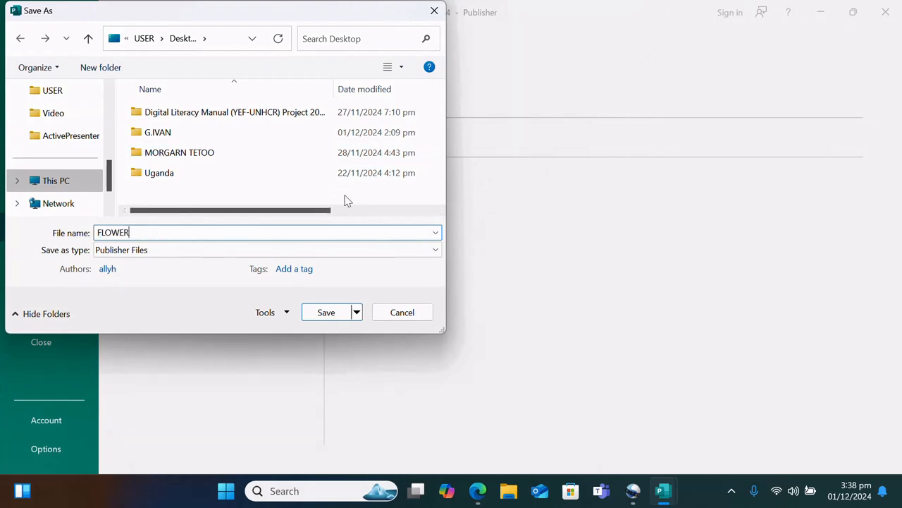
pyautogui.press('Return')
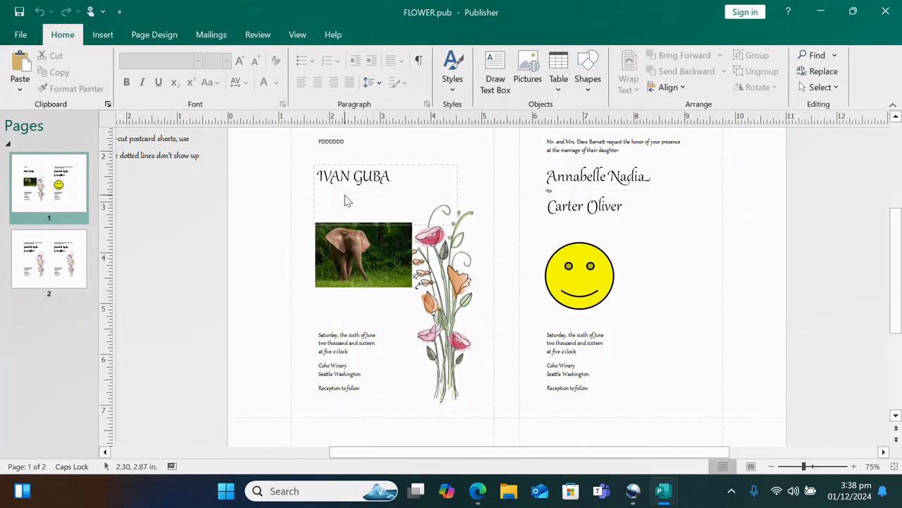
# Close FLOWER.pub and both certificate publications, choosing Don't Save for the certificates
pyautogui.click(885, 11)
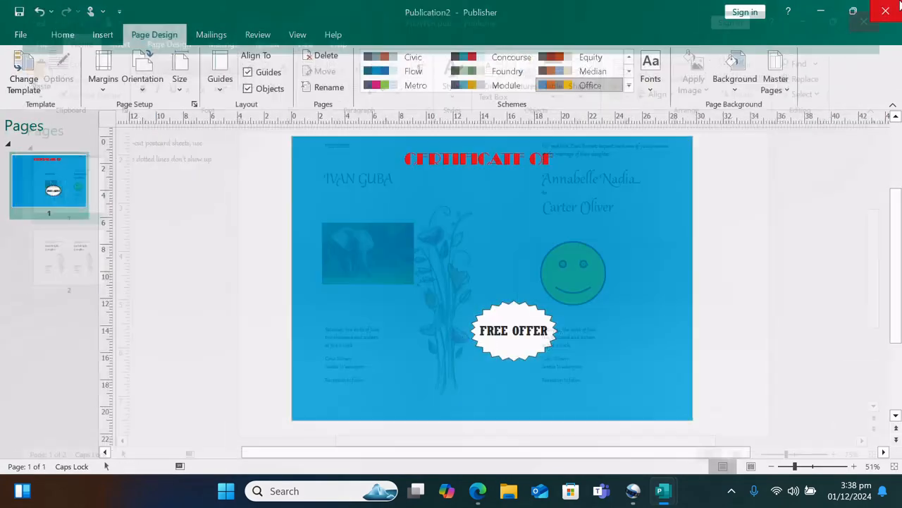
pyautogui.click(894, 13)
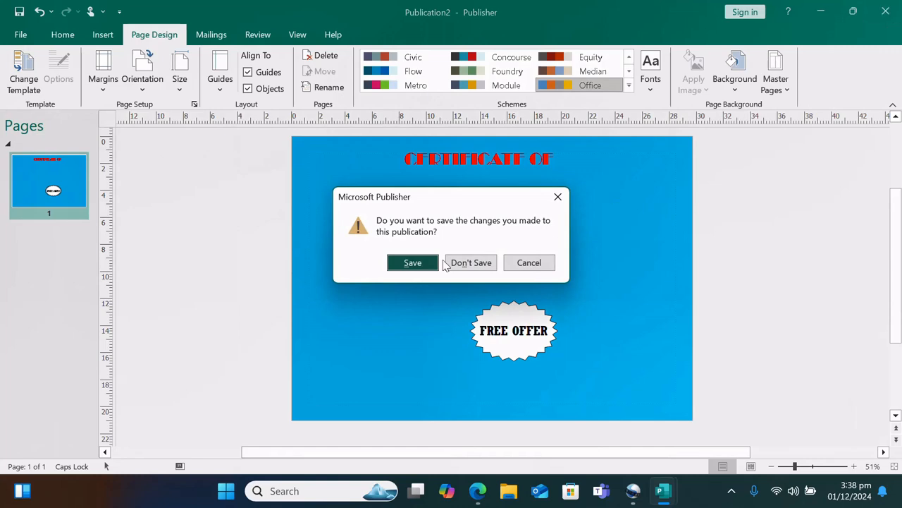
pyautogui.click(462, 262)
pyautogui.click(886, 11)
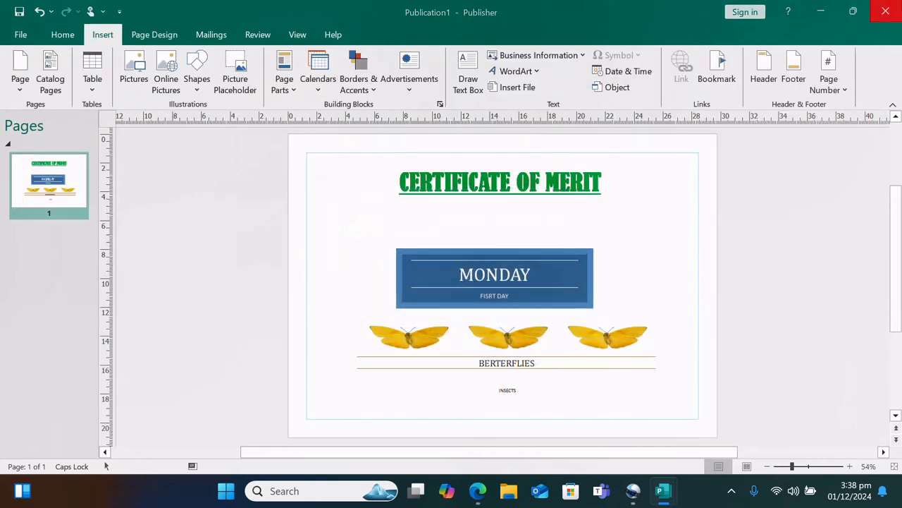
pyautogui.click(463, 264)
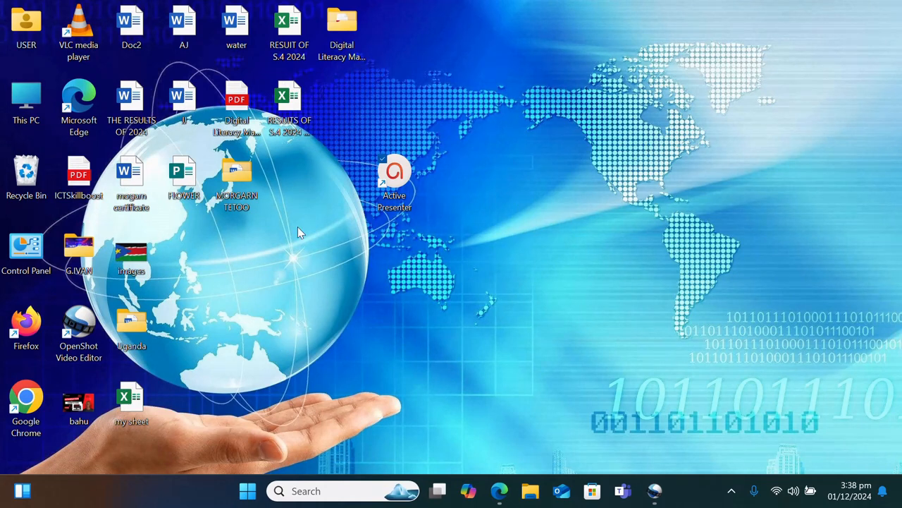
# Move the FLOWER icon to an empty desktop spot and open FLOWER.pub
pyautogui.moveTo(178, 180); pyautogui.dragTo(504, 255)
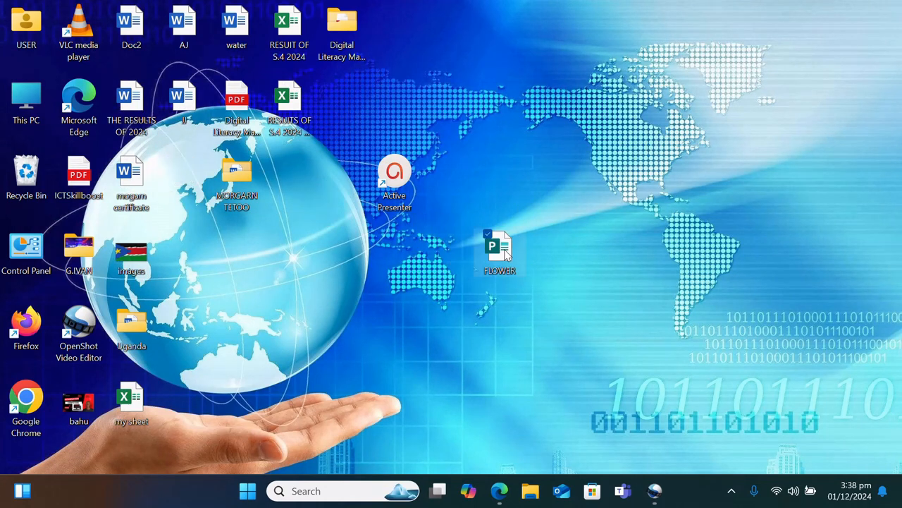
pyautogui.click(555, 238)
pyautogui.doubleClick(498, 245)
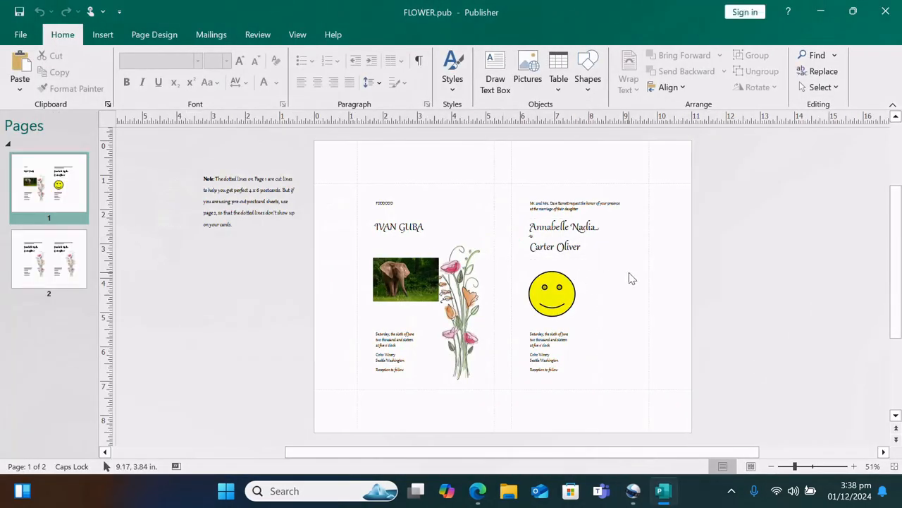
pyautogui.click(803, 467)
pyautogui.scroll(-1, 709, 354)
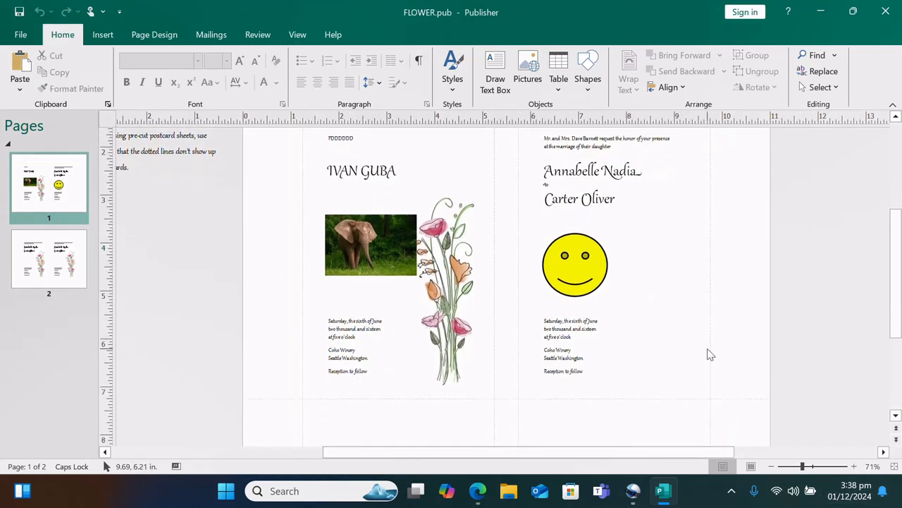
pyautogui.scroll(1, 710, 354)
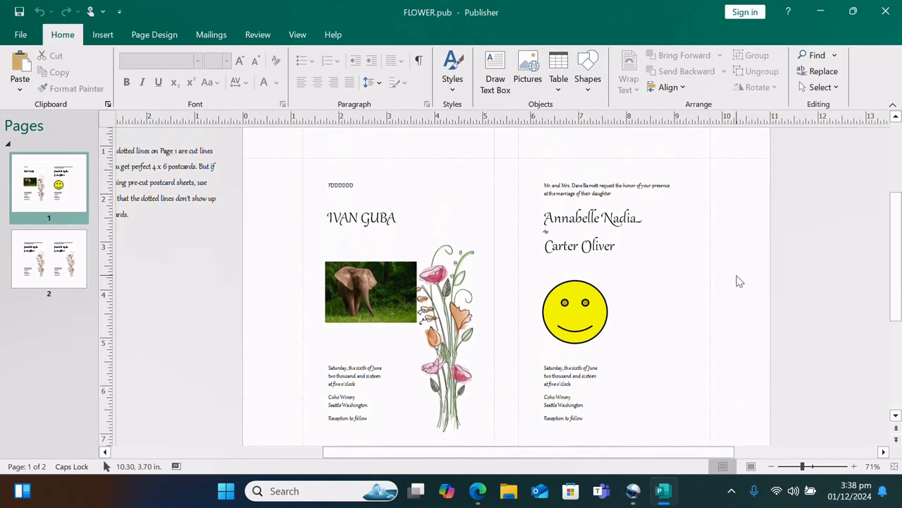
pyautogui.hotkey('ctrl', 'p')
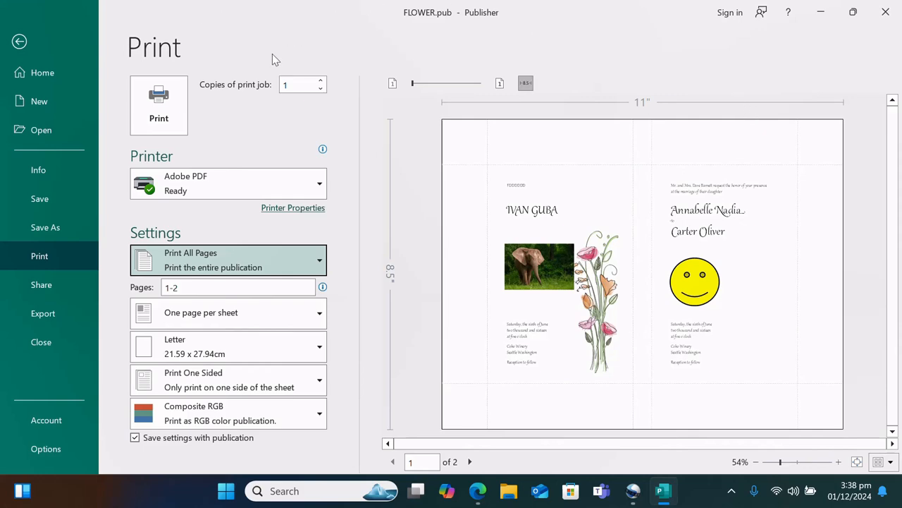
pyautogui.click(19, 44)
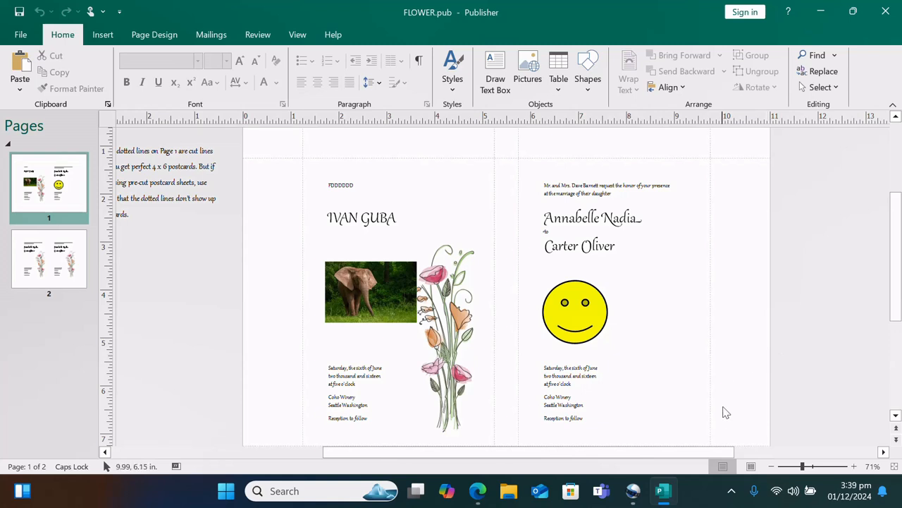
pyautogui.moveTo(665, 503)
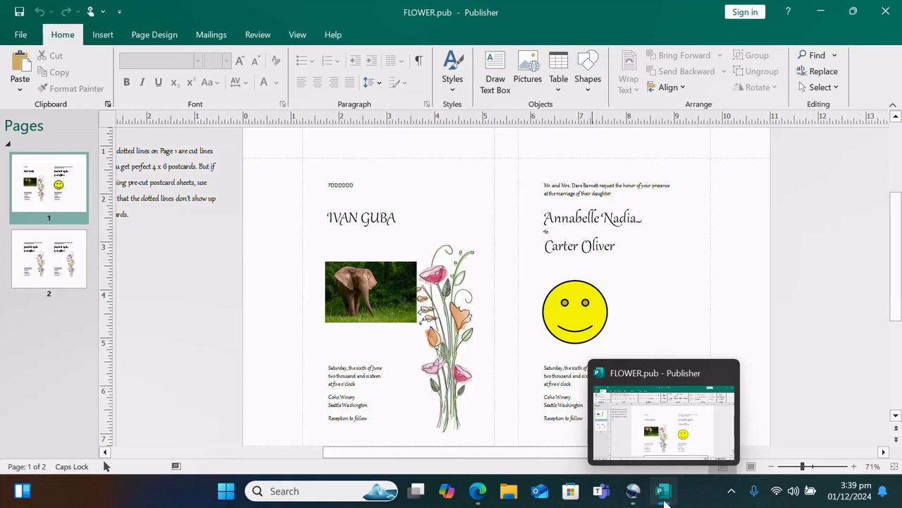